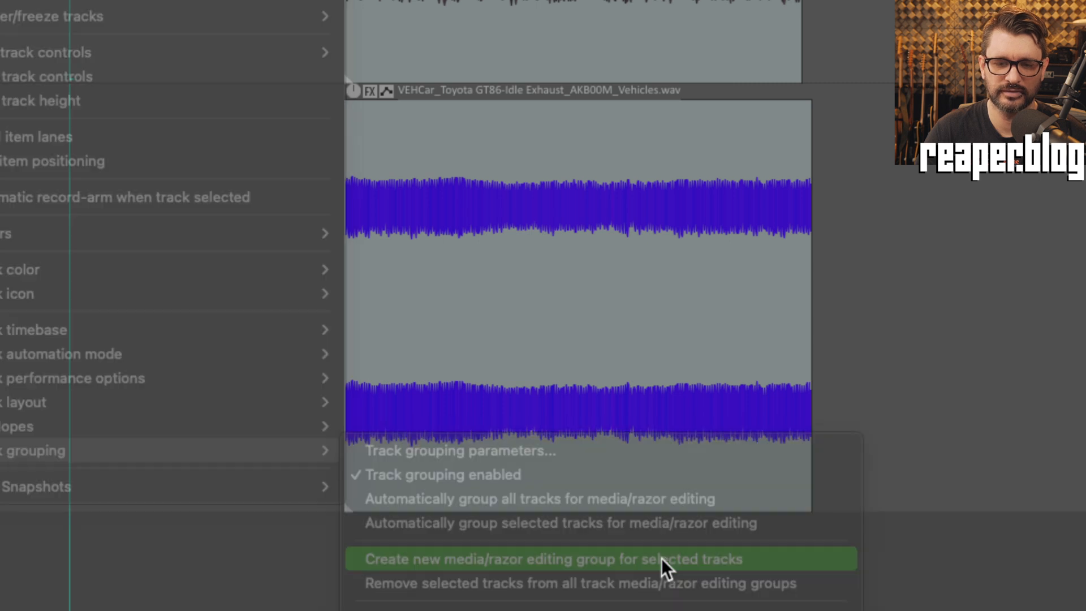
- Create a new media/razor editing group for the two selected tracks and try razor areas in the empty space before and after the items
{"action": "left_click", "coordinate": [661, 558]}
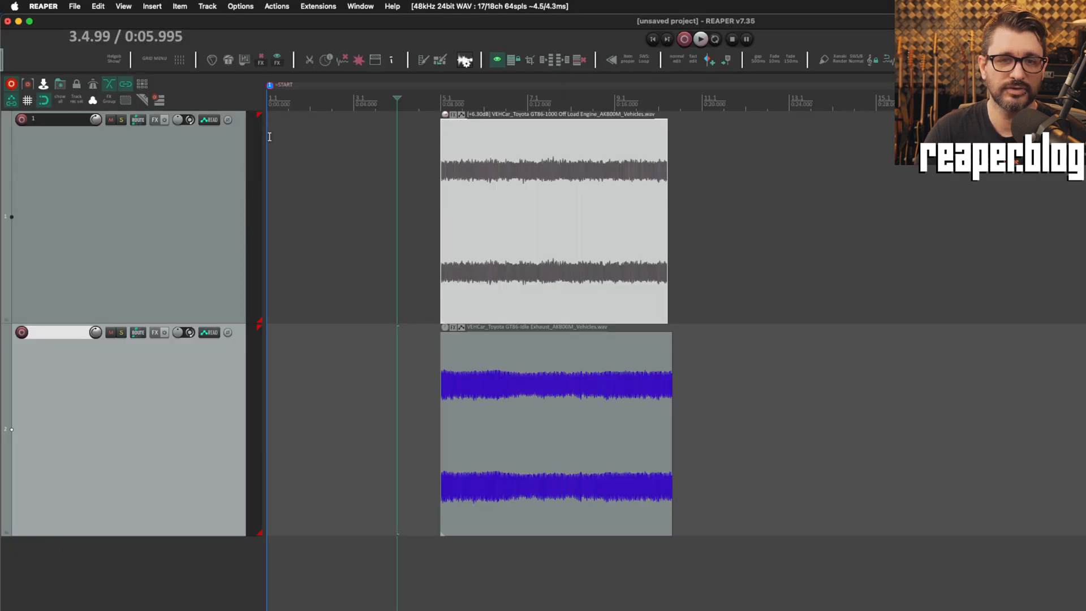
{"action": "left_click_drag", "start_coordinate": [310, 200], "coordinate": [389, 238]}
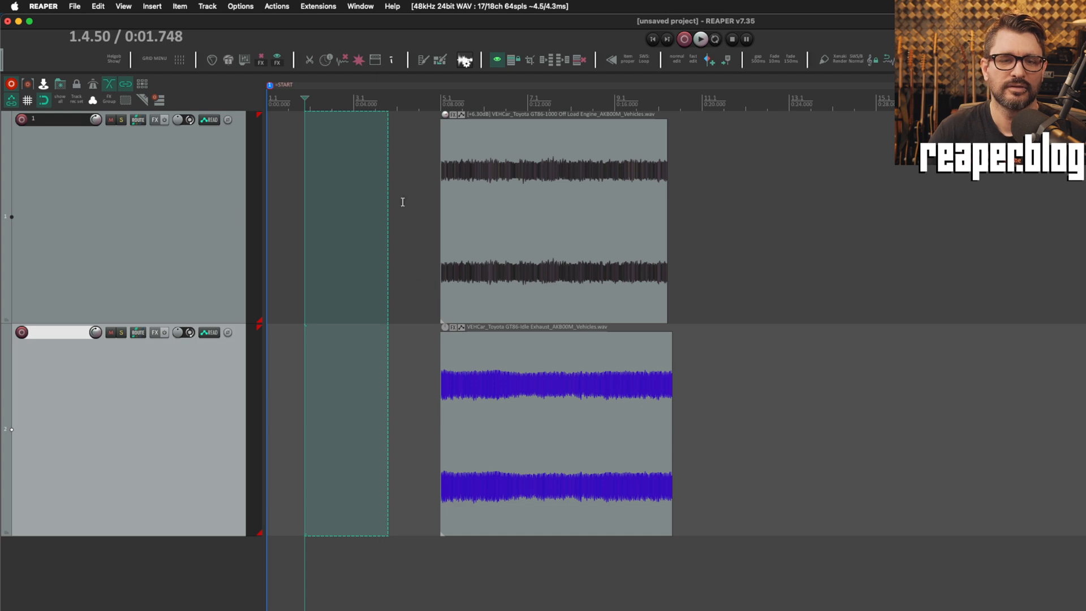
{"action": "left_click_drag", "start_coordinate": [757, 229], "coordinate": [845, 266]}
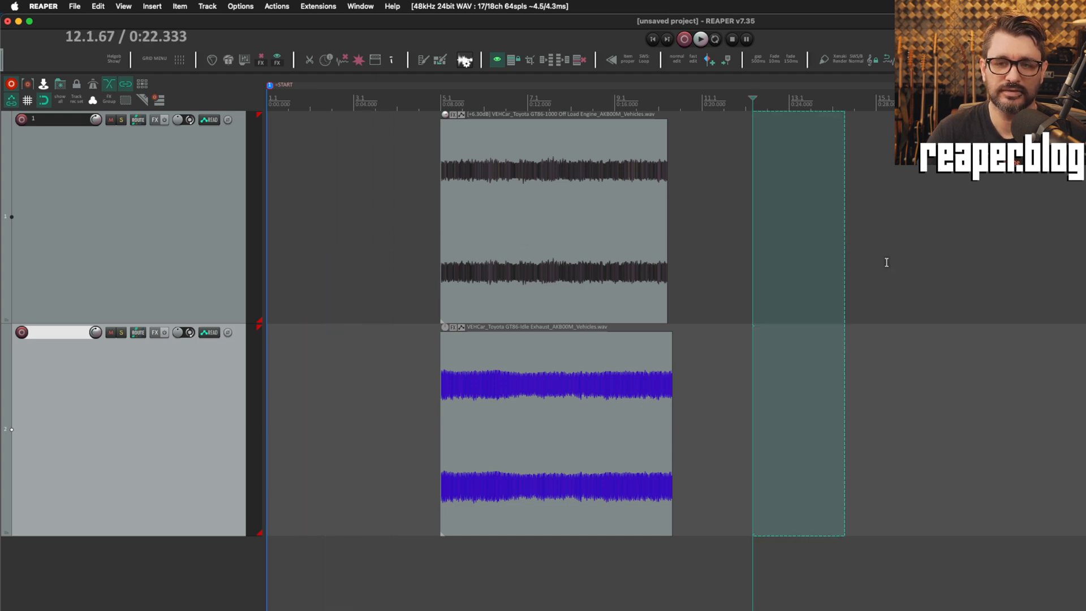
{"action": "left_click", "coordinate": [904, 342]}
- Split the grouped engine and exhaust items together at about 0:10.367 and 0:14.014, and clear the item selection
{"action": "left_click_drag", "start_coordinate": [573, 272], "coordinate": [539, 267]}
{"action": "left_click", "coordinate": [493, 273]}
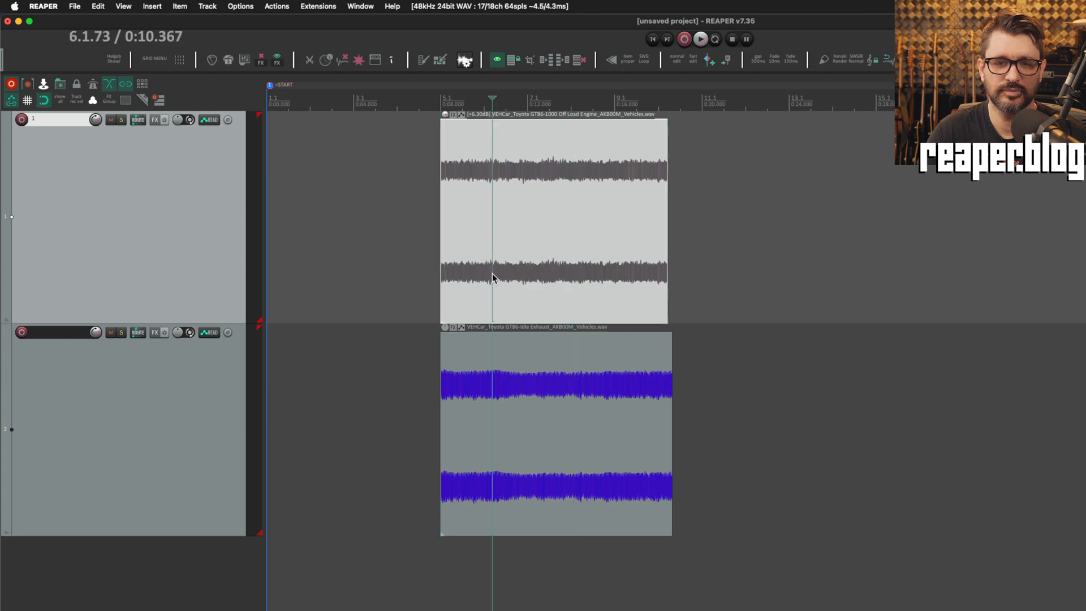
{"action": "key", "text": "s"}
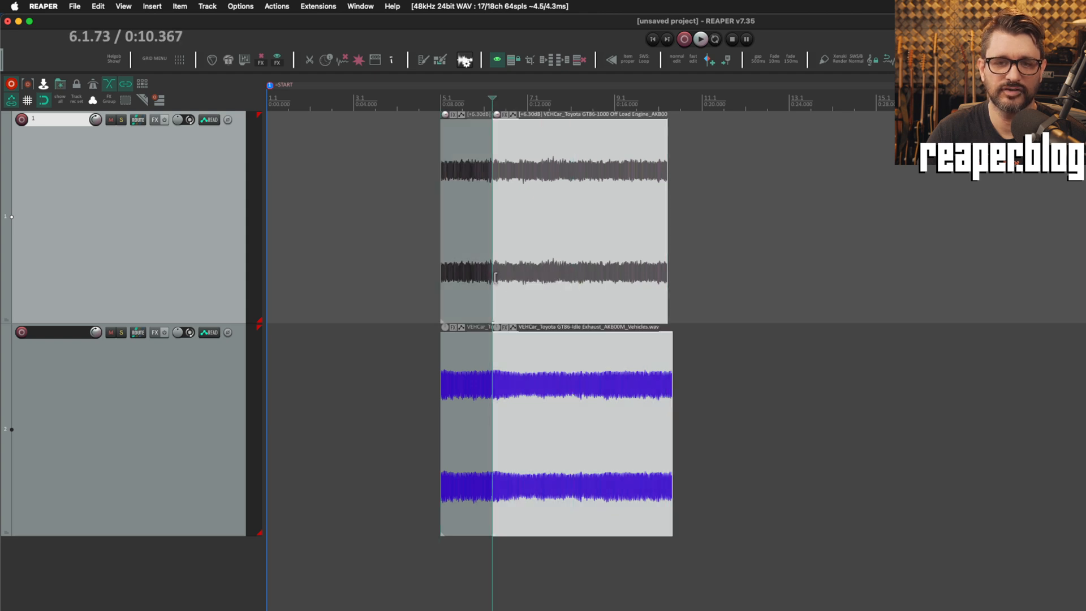
{"action": "left_click", "coordinate": [571, 221]}
{"action": "key", "text": "s"}
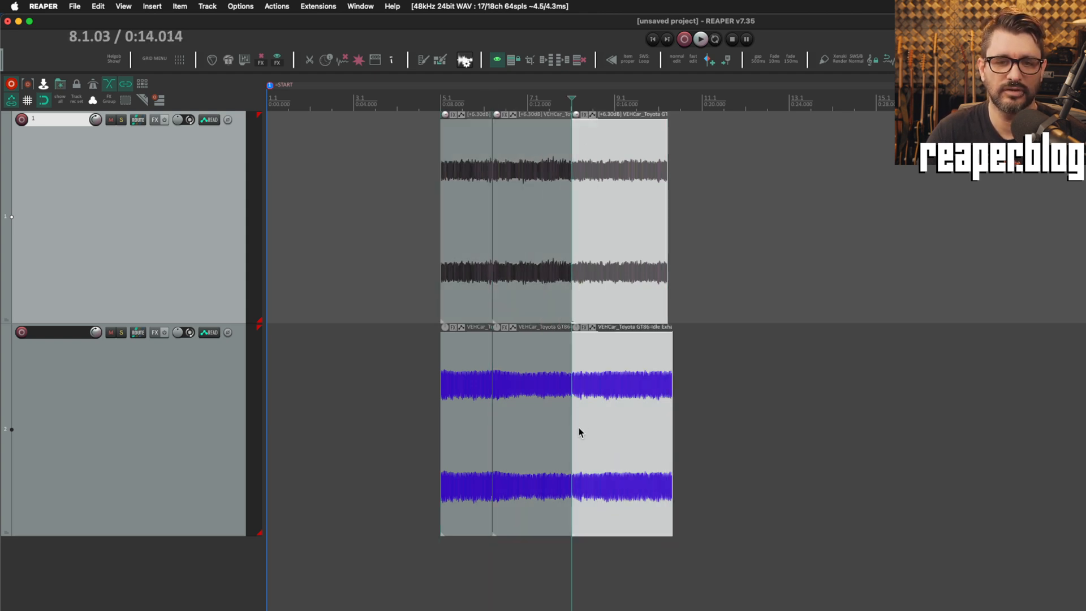
{"action": "left_click", "coordinate": [752, 336]}
- Remove both selected tracks from all track media/razor editing groups and select each track separately
{"action": "right_click", "coordinate": [243, 123]}
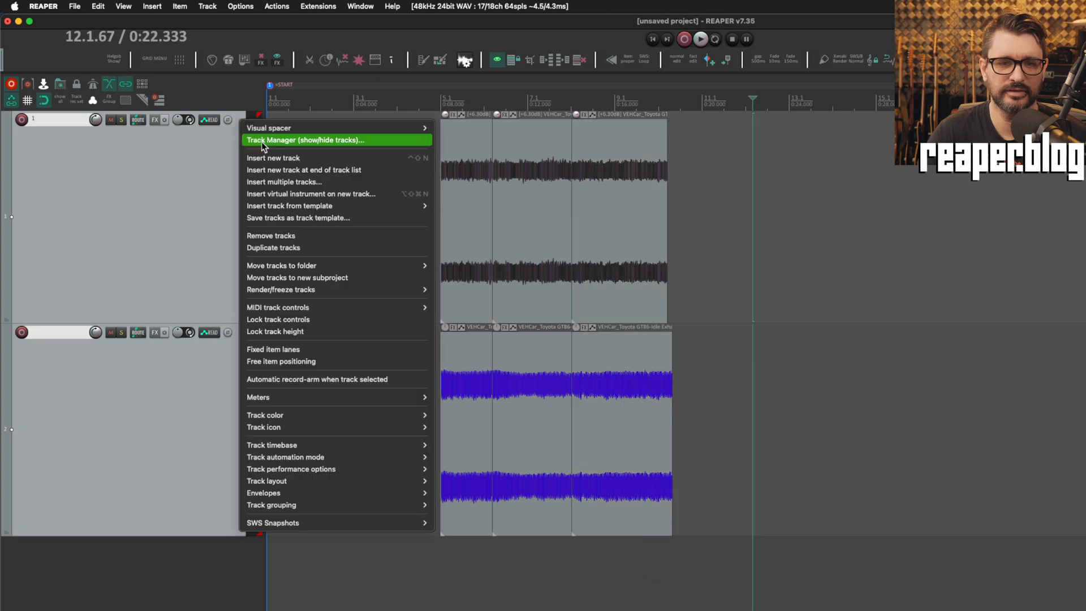
{"action": "mouse_move", "coordinate": [320, 500]}
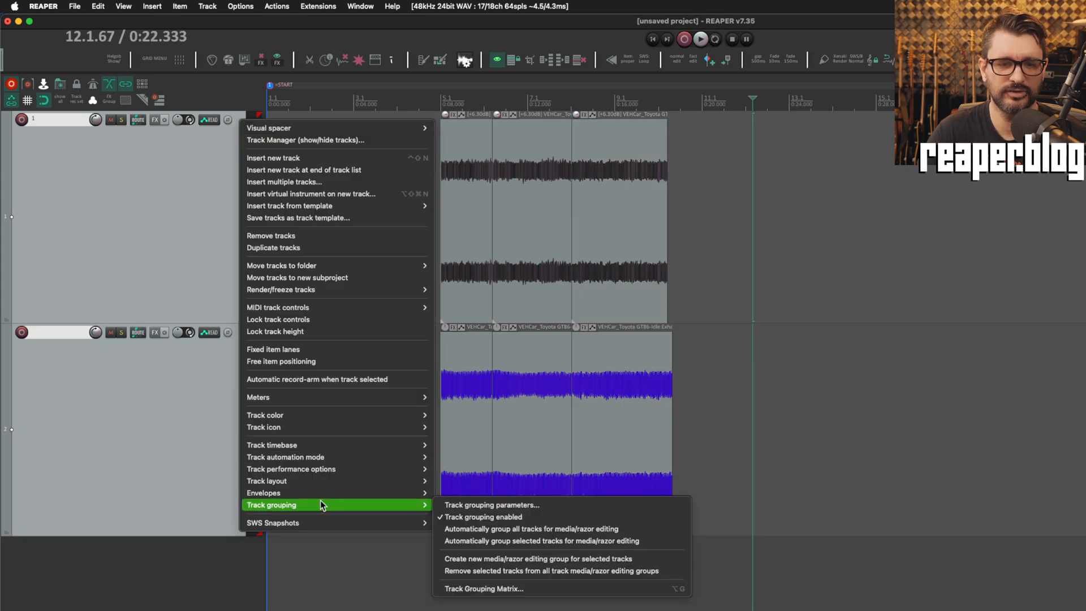
{"action": "left_click", "coordinate": [538, 573]}
{"action": "left_click", "coordinate": [419, 415]}
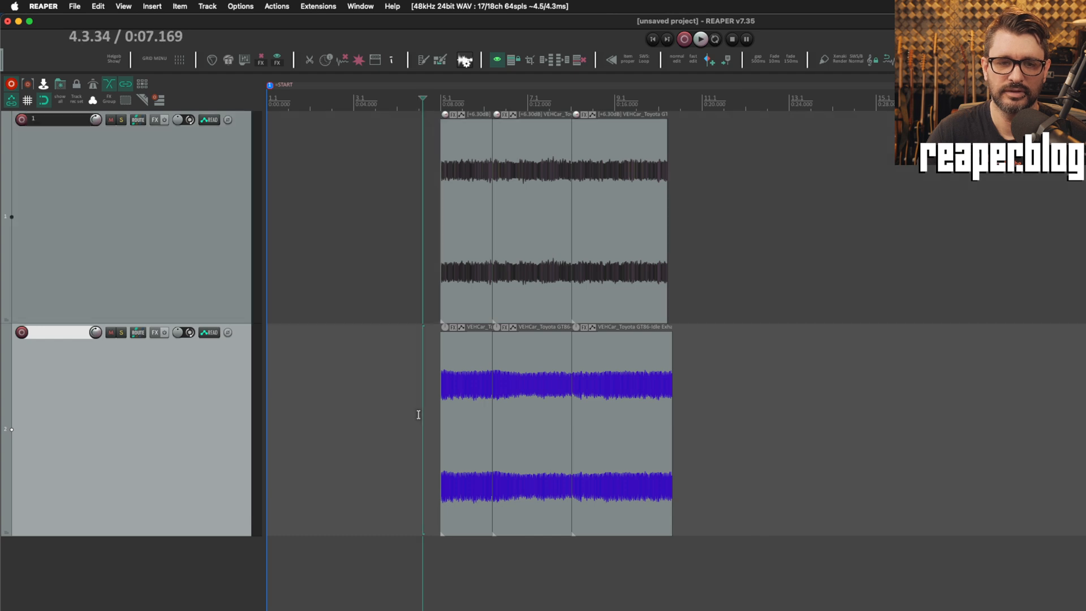
{"action": "left_click", "coordinate": [425, 234]}
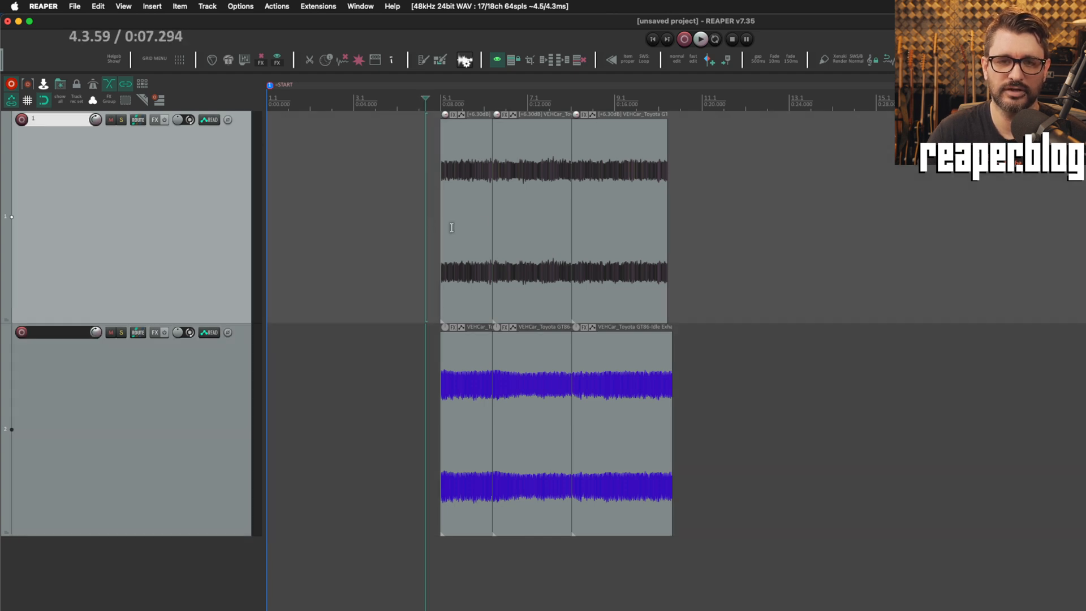
- Try a split of the upper track's middle item at about 0:12.291, and undo all the splits on both tracks
{"action": "left_click", "coordinate": [534, 198]}
{"action": "key", "text": "s"}
{"action": "key", "text": "super+z"}
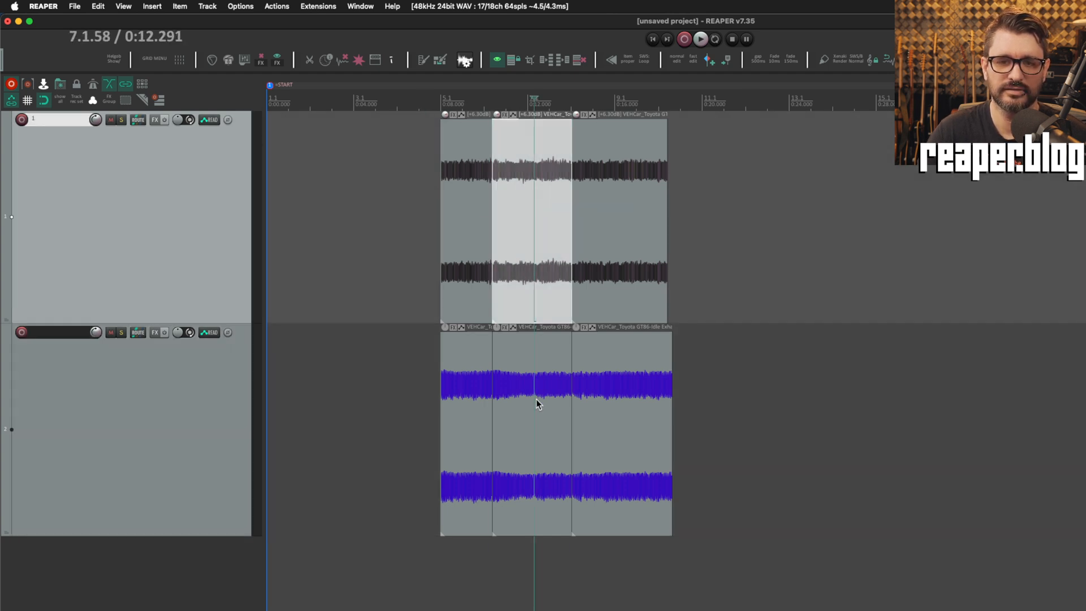
{"action": "left_click", "coordinate": [721, 385]}
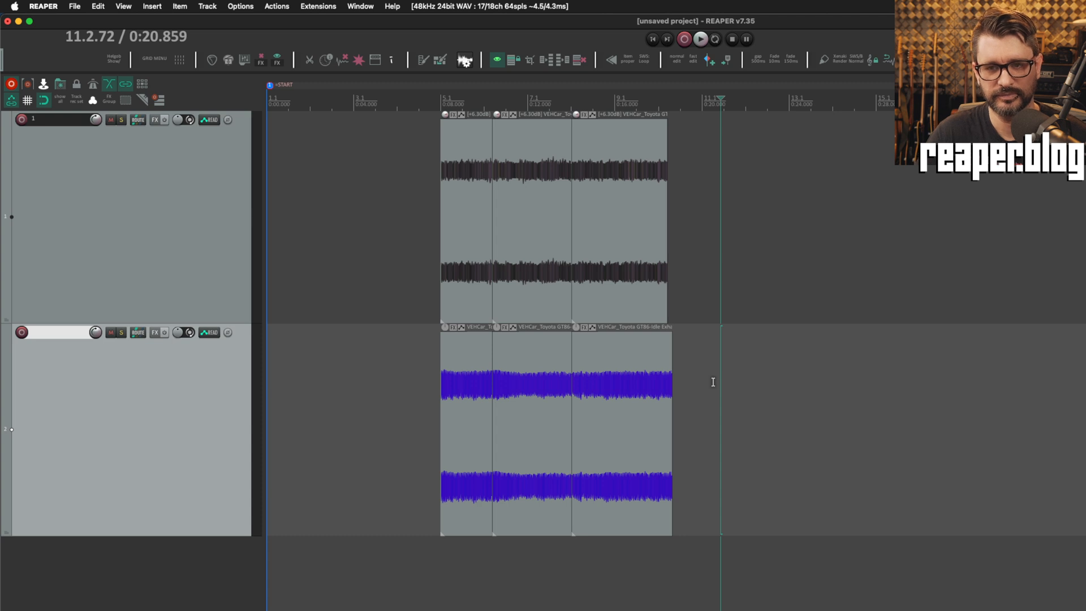
{"action": "key", "text": "super+z"}
- Open the track grouping parameters for both tracks and turn on Media/Razor Edit Lead for Group 1
{"action": "right_click", "coordinate": [208, 148]}
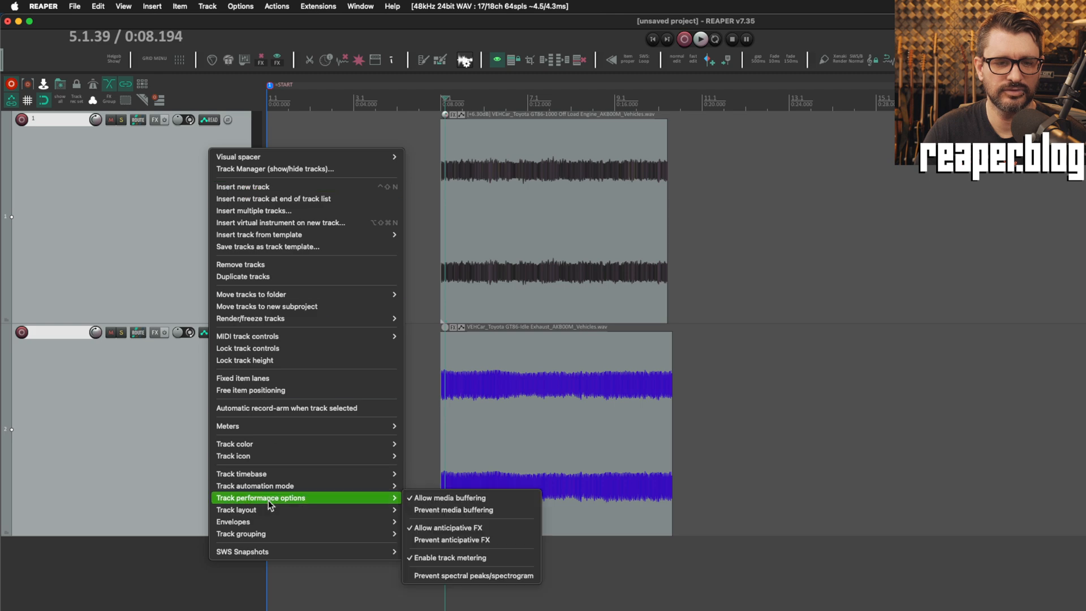
{"action": "mouse_move", "coordinate": [279, 534]}
{"action": "left_click", "coordinate": [469, 533]}
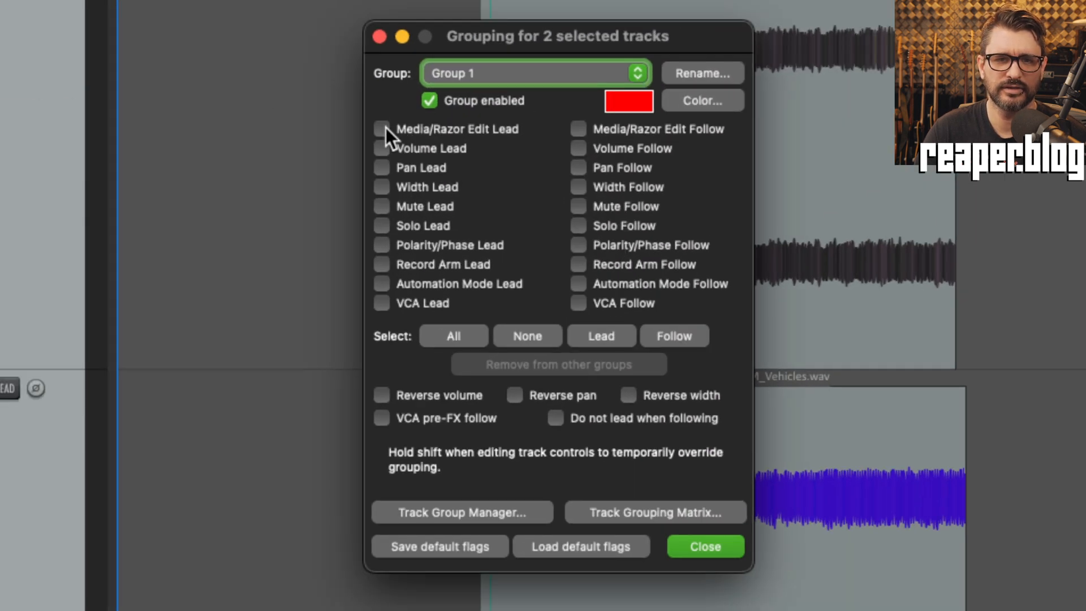
{"action": "left_click", "coordinate": [382, 129]}
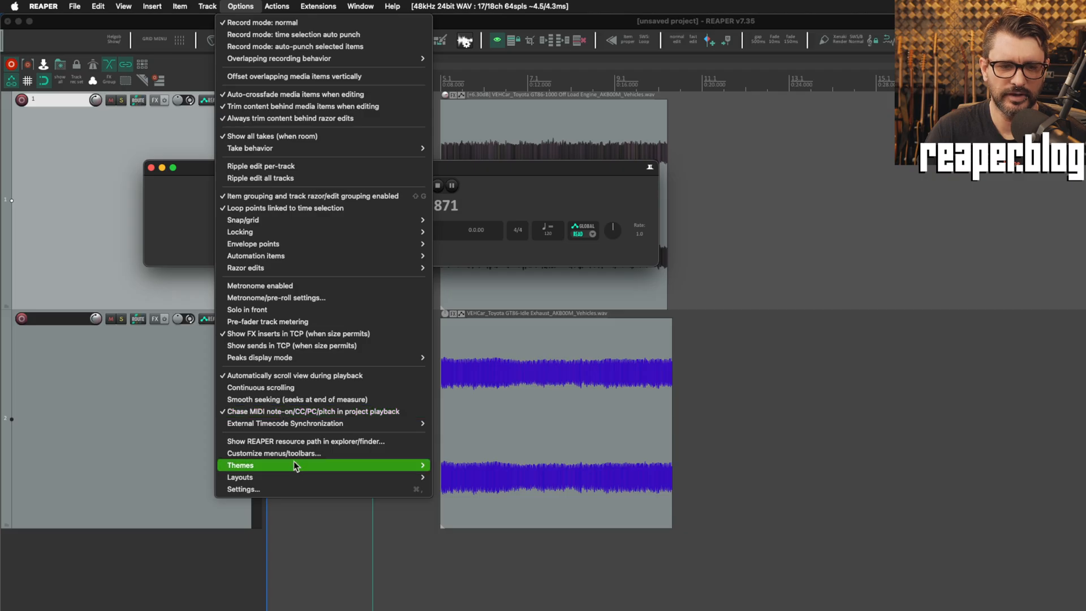
- Apply the 200%_A layout to the Transport and enlarge its floating window until the selection, tempo and rate controls fit
{"action": "mouse_move", "coordinate": [299, 476]}
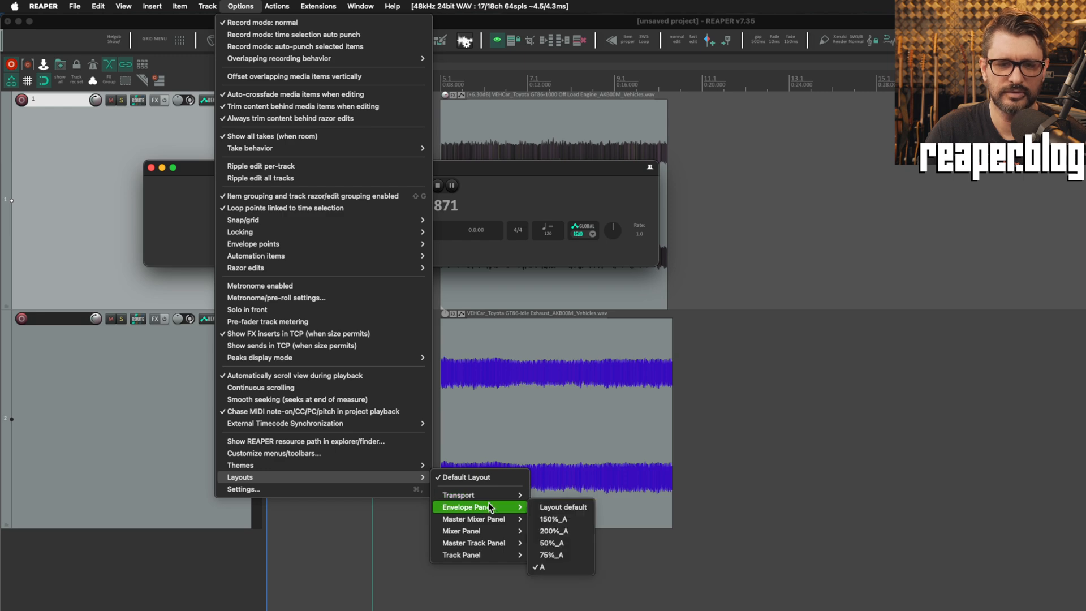
{"action": "mouse_move", "coordinate": [491, 494]}
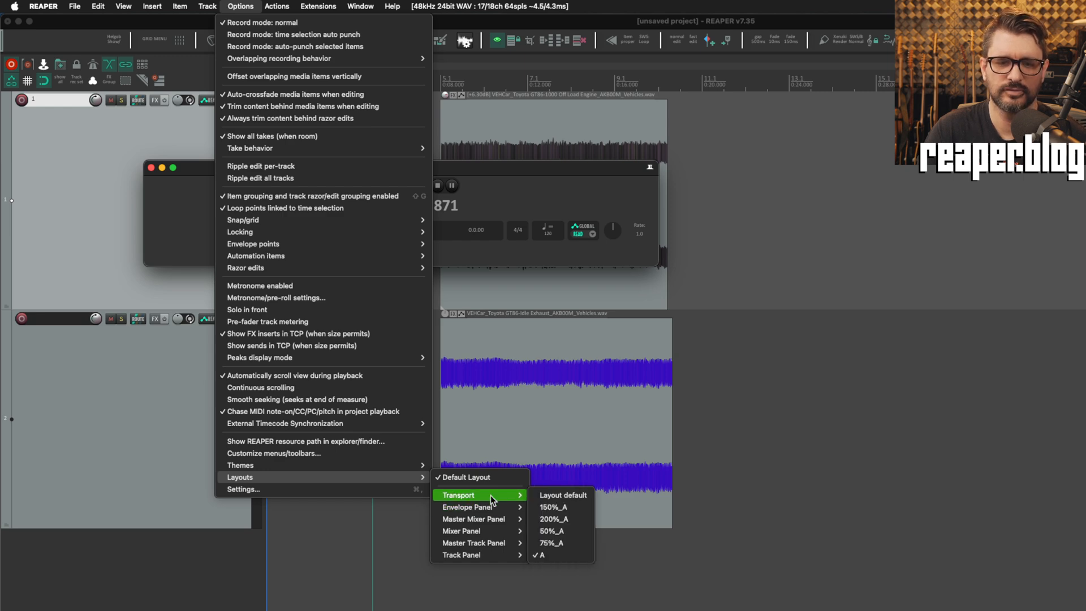
{"action": "left_click", "coordinate": [569, 527]}
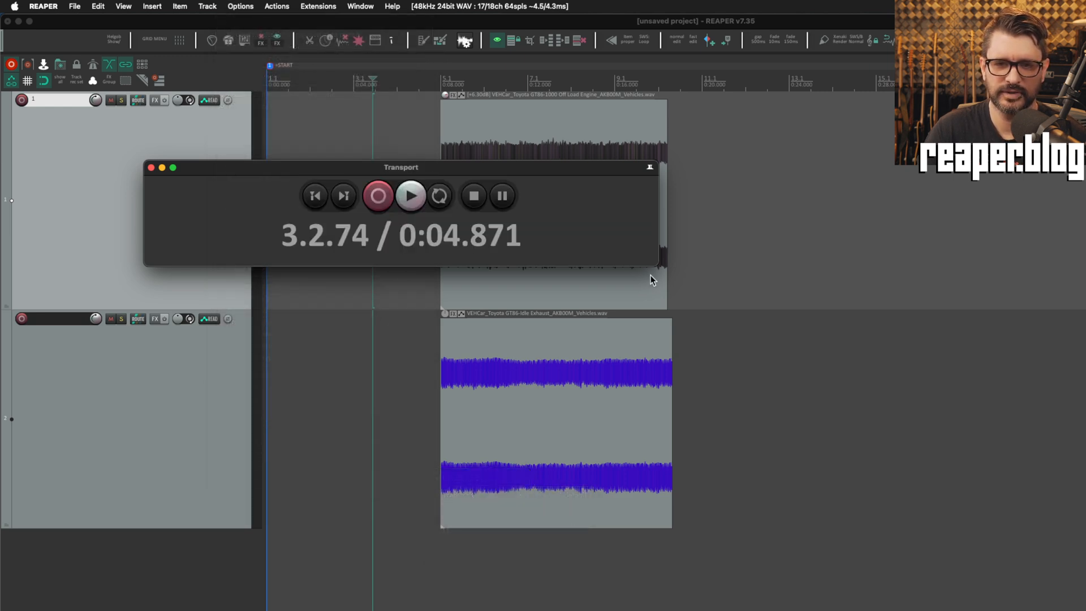
{"action": "left_click_drag", "start_coordinate": [652, 262], "coordinate": [866, 443]}
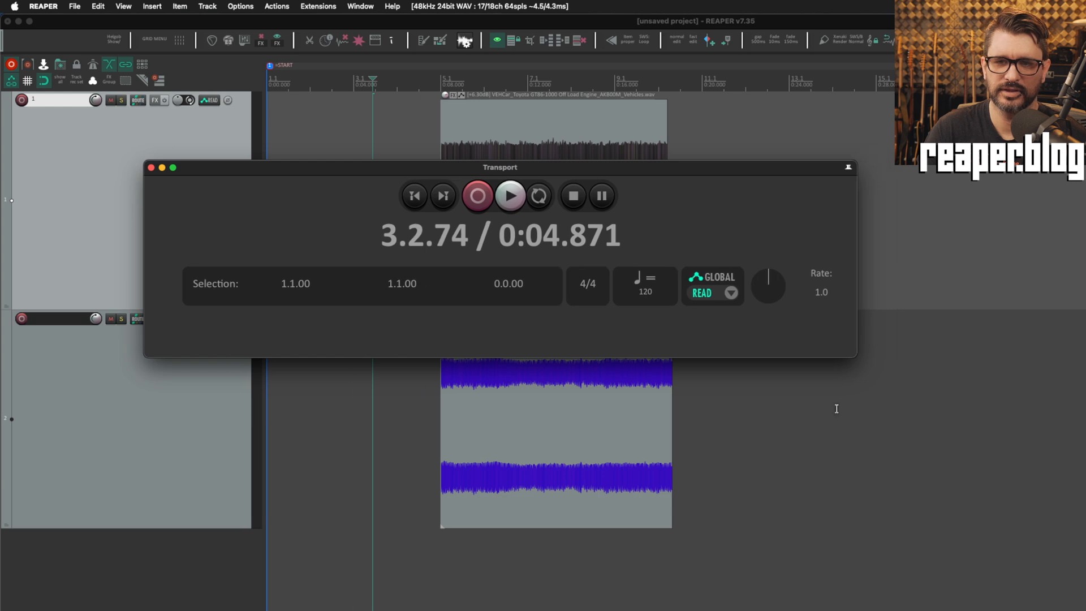
{"action": "left_click_drag", "start_coordinate": [645, 173], "coordinate": [642, 154]}
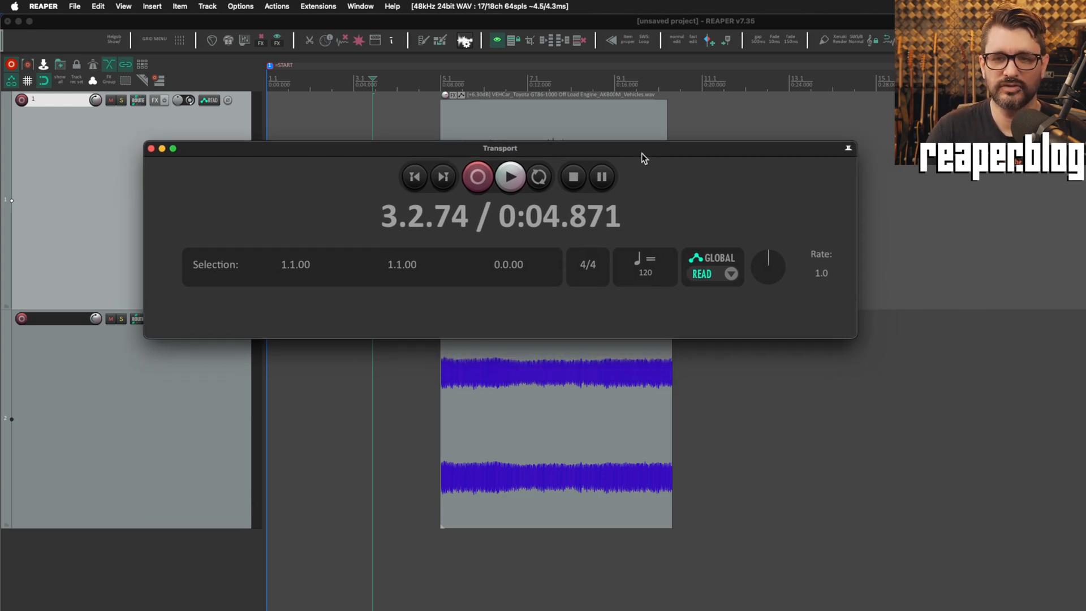
- Set the transport's BPM basis to 1/8, followed by 1/8 dotted
{"action": "right_click", "coordinate": [632, 277]}
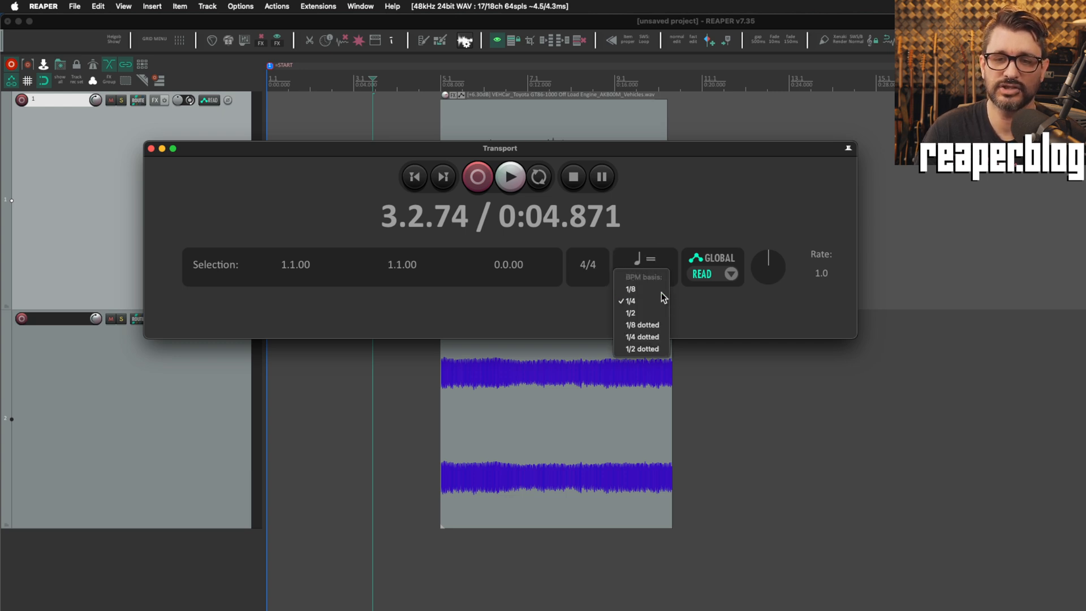
{"action": "left_click", "coordinate": [661, 291]}
{"action": "right_click", "coordinate": [643, 276]}
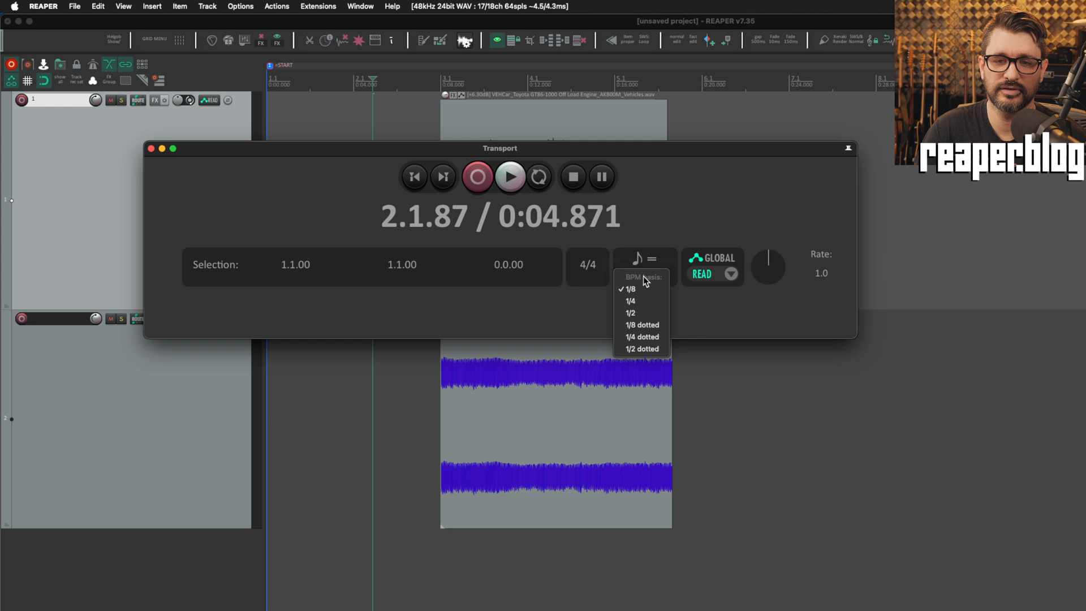
{"action": "left_click", "coordinate": [654, 329]}
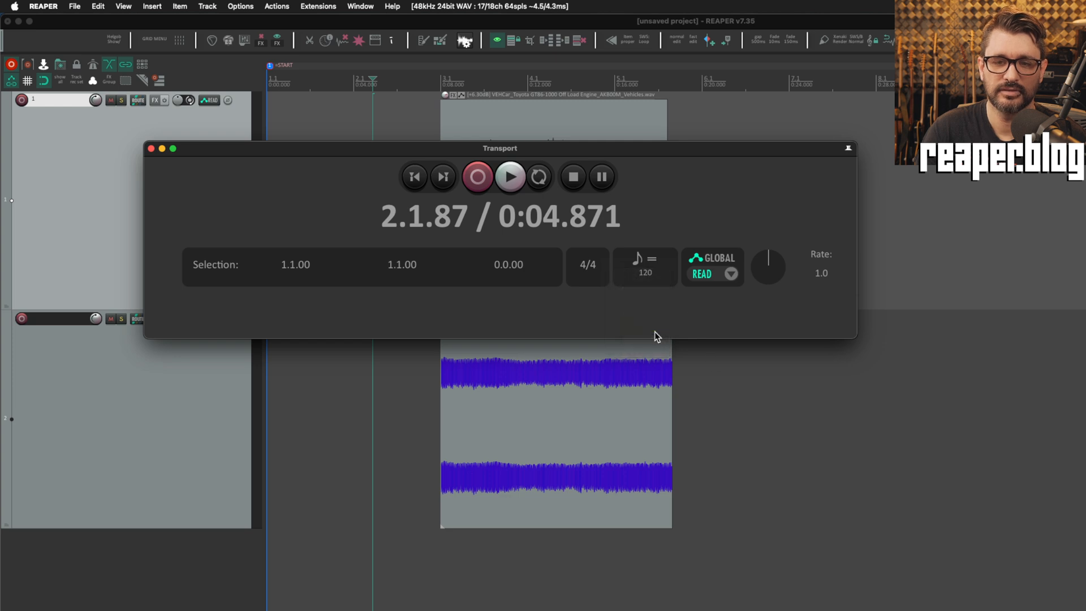
- Set the transport's BPM basis to 1/4 and review the available note-value options without changing it again
{"action": "right_click", "coordinate": [648, 280]}
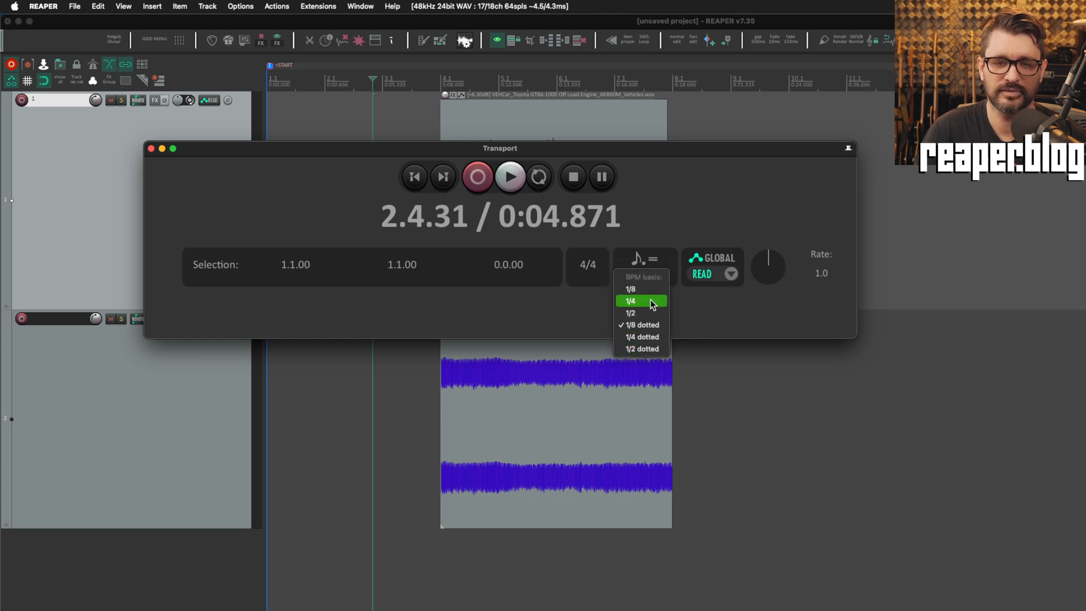
{"action": "left_click", "coordinate": [651, 300]}
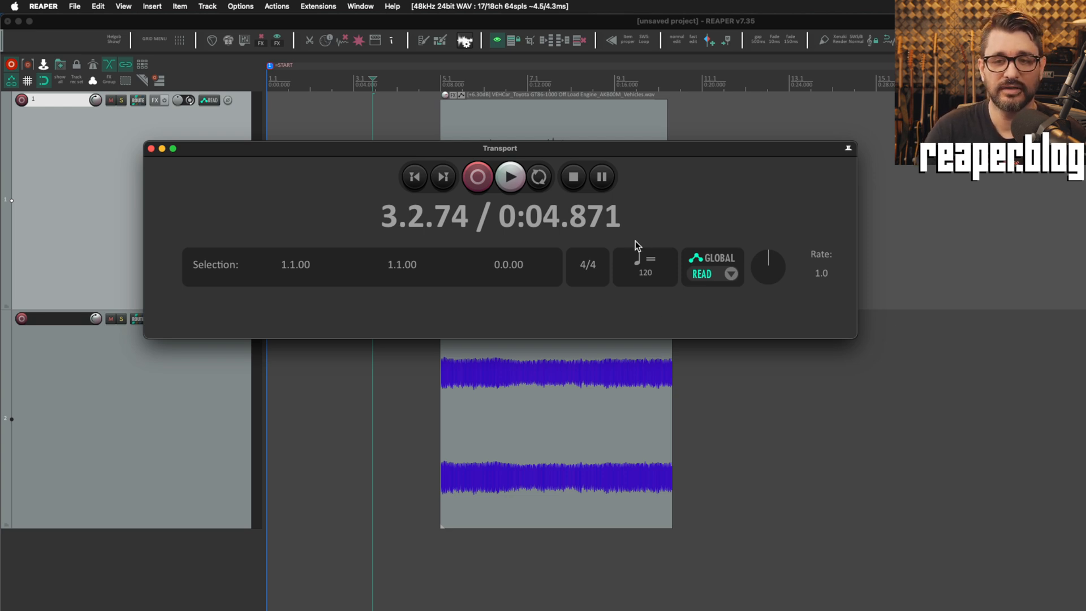
{"action": "right_click", "coordinate": [653, 259]}
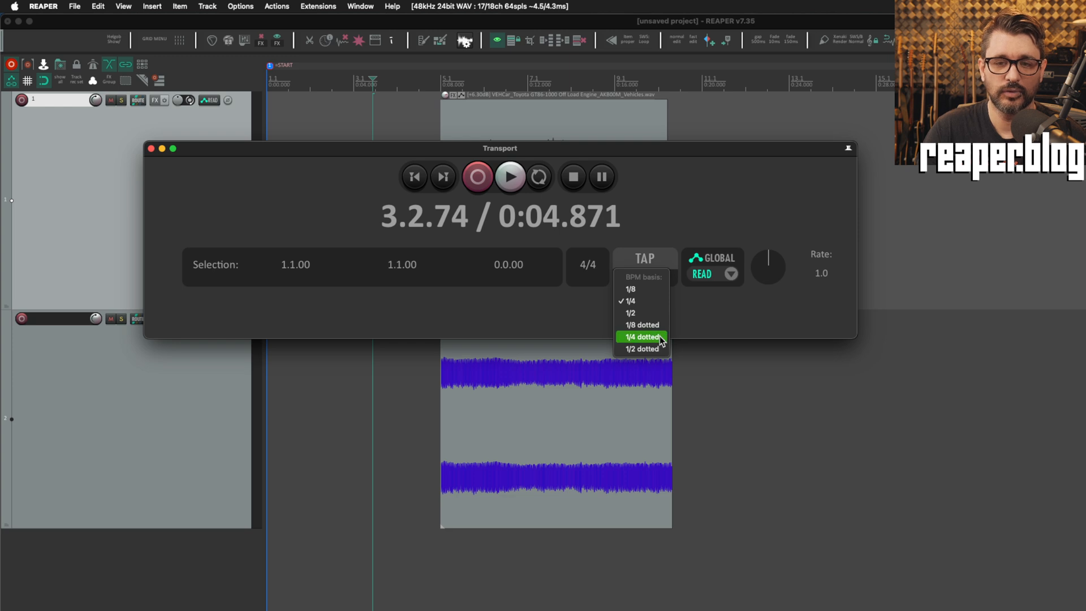
{"action": "left_click", "coordinate": [684, 304]}
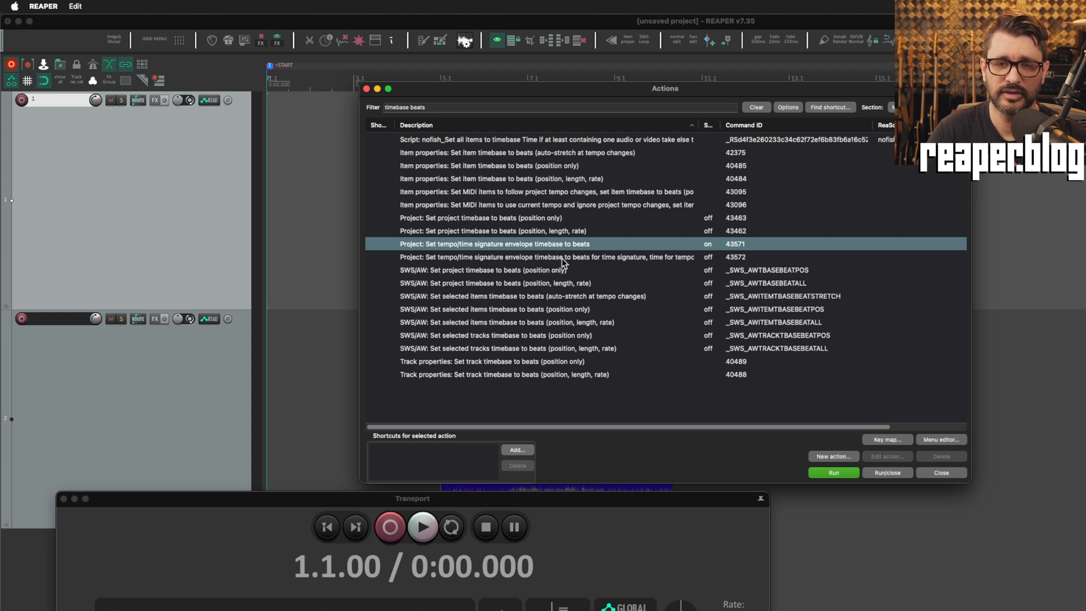
- Select the project action that sets the tempo/time signature envelope timebase to beats for time signature, time for tempo
{"action": "left_click", "coordinate": [593, 259]}
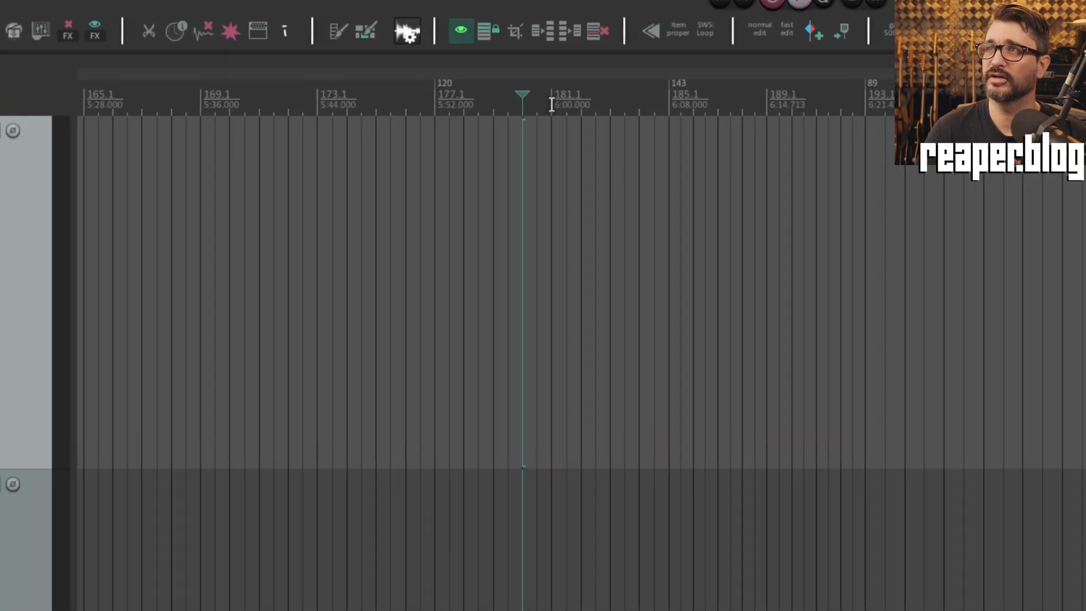
- Create a region from measure 178.1 to 182.1 and copy it along the timeline to start at about measure 188.1
{"action": "scroll", "coordinate": [551, 105], "scroll_direction": "right", "scroll_amount": 3}
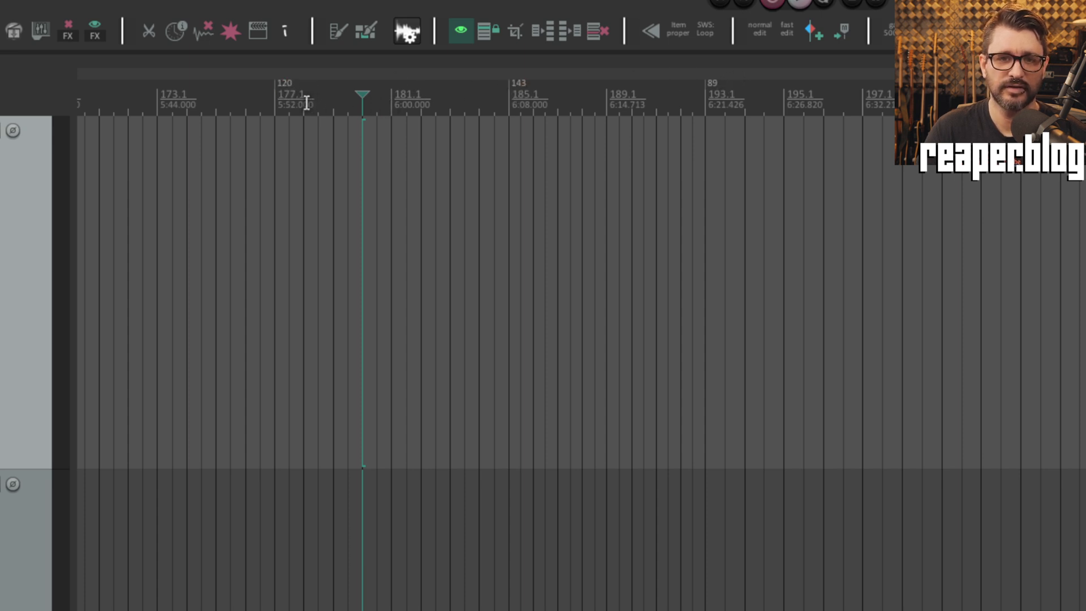
{"action": "left_click_drag", "start_coordinate": [304, 102], "coordinate": [425, 106]}
{"action": "key", "text": "shift+r"}
{"action": "left_click", "coordinate": [421, 106]}
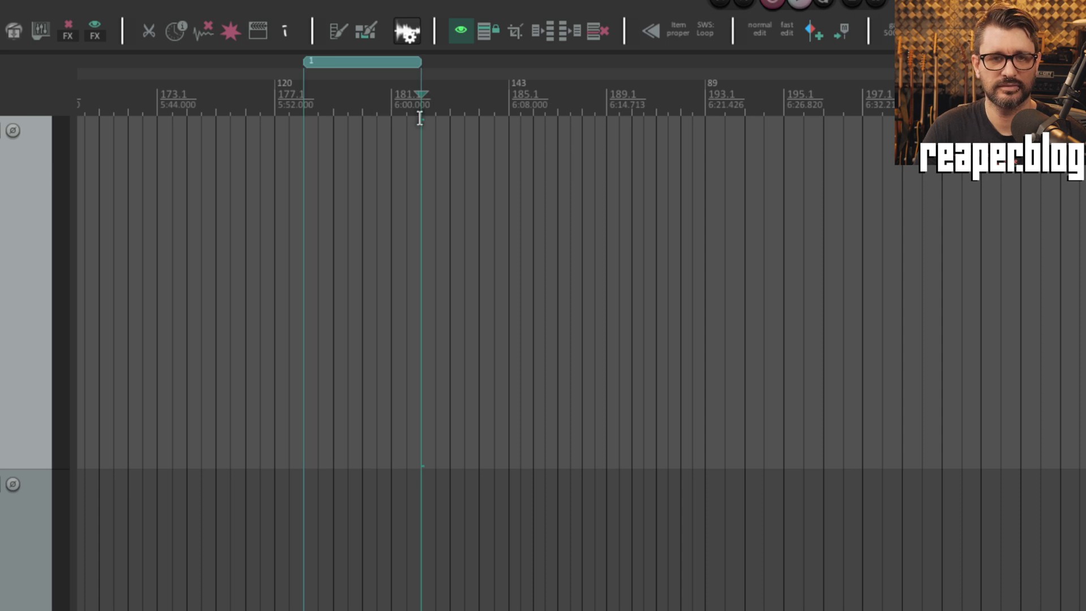
{"action": "left_click", "coordinate": [349, 63]}
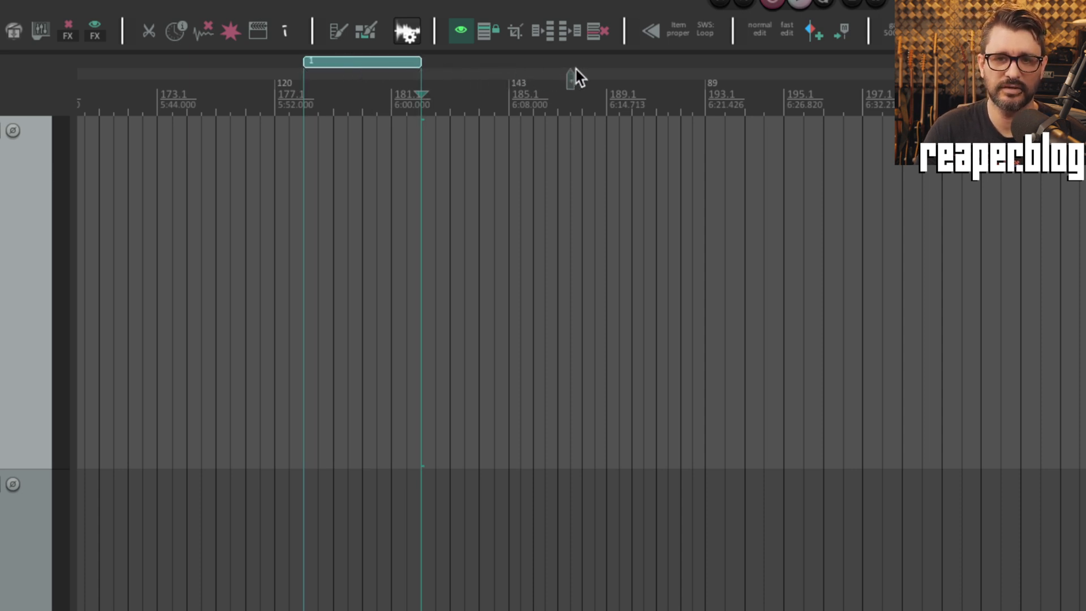
{"action": "left_click_drag", "start_coordinate": [576, 69], "coordinate": [575, 69]}
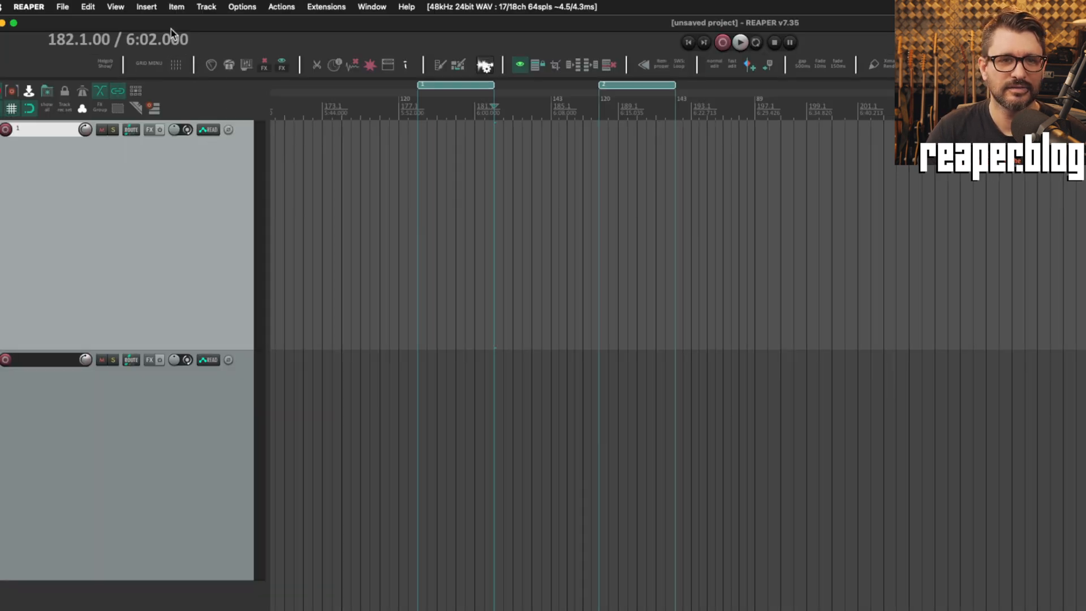
- Show the tempo envelope on the master track and place the edit cursor at 181.3.00
{"action": "left_click", "coordinate": [116, 6]}
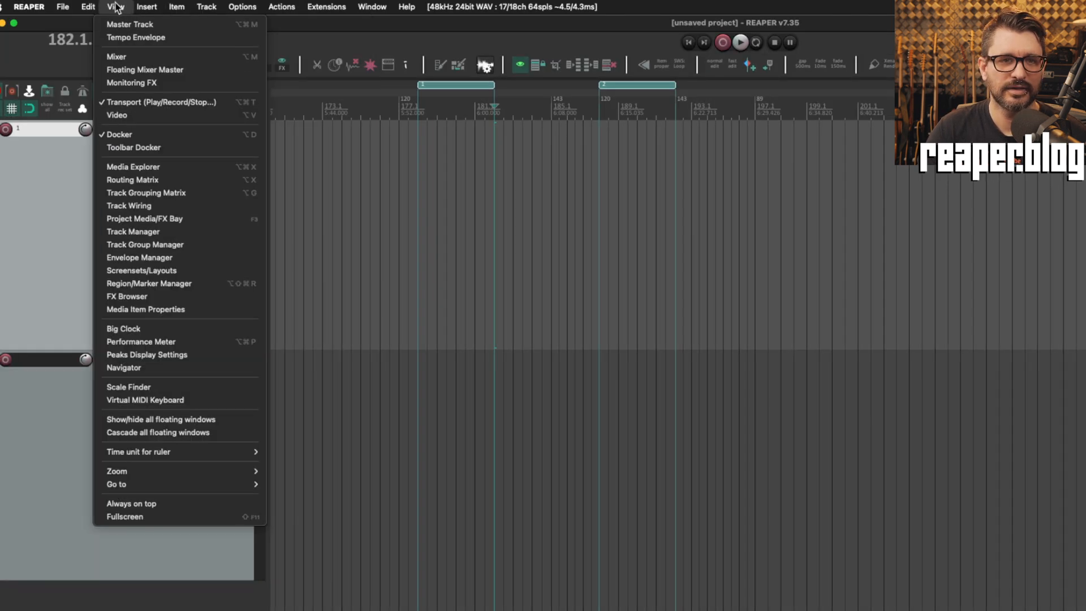
{"action": "left_click", "coordinate": [133, 36]}
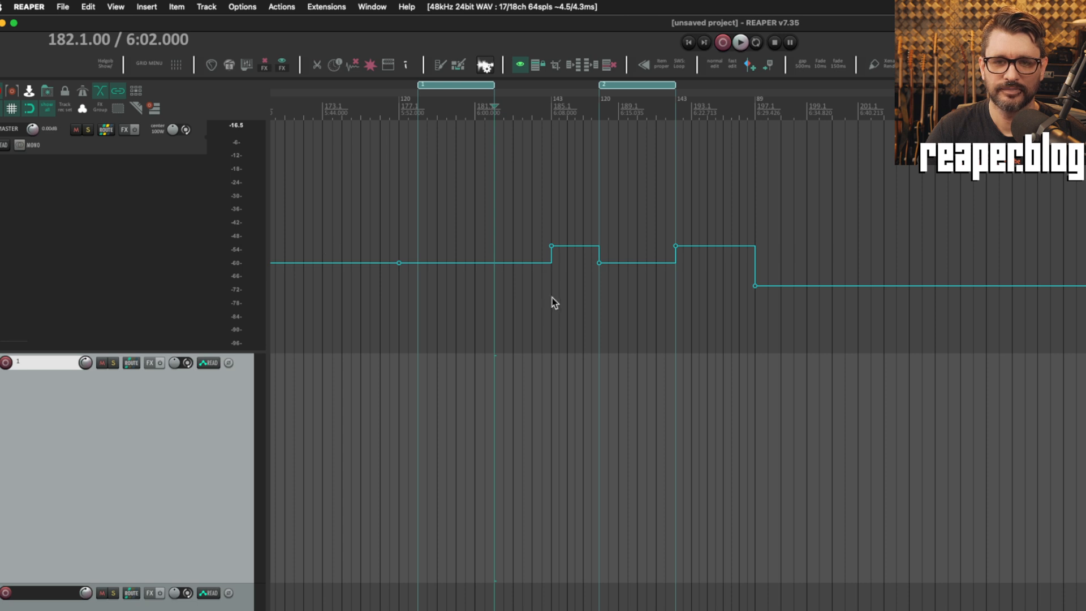
{"action": "left_click", "coordinate": [484, 168]}
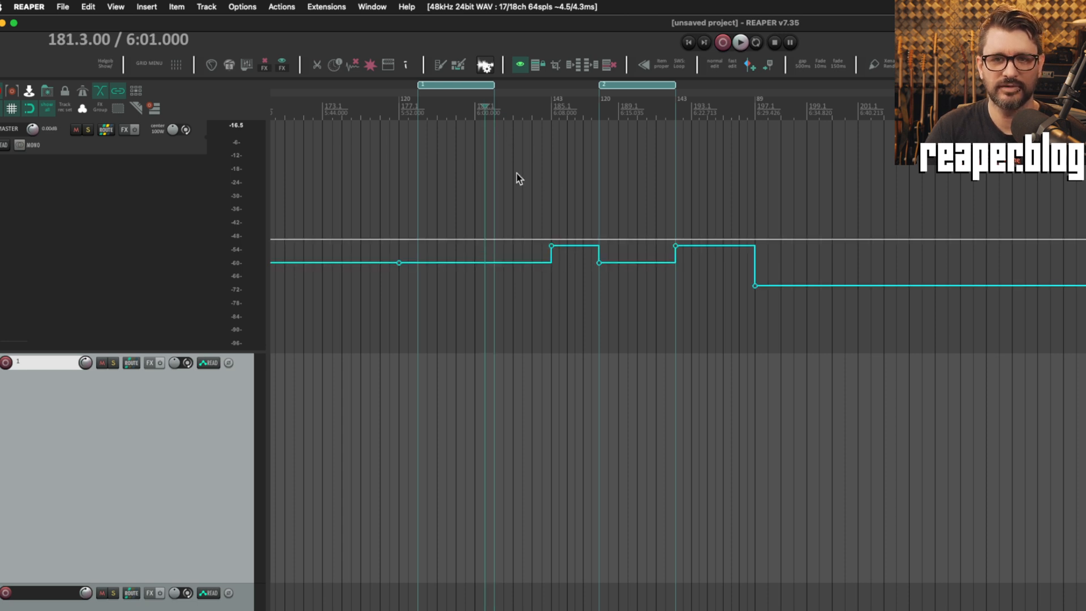
- Resize the second region so it runs from measure 185.1 to measure 199.1, covering the tempo changes
{"action": "left_click_drag", "start_coordinate": [599, 83], "coordinate": [551, 85]}
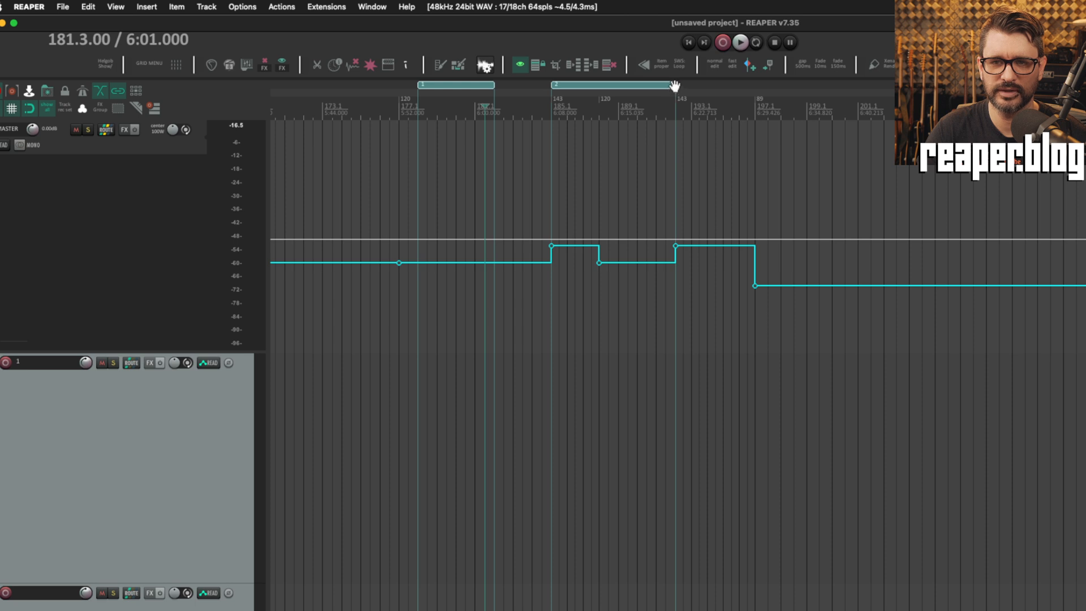
{"action": "left_click_drag", "start_coordinate": [674, 86], "coordinate": [806, 86]}
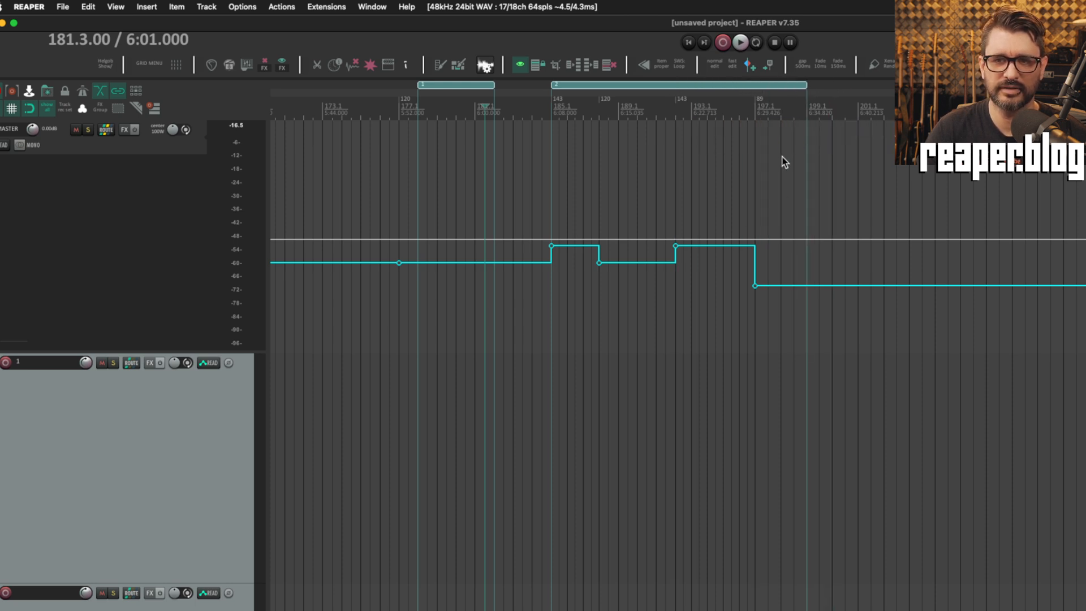
{"action": "scroll", "coordinate": [781, 163], "scroll_direction": "right", "scroll_amount": 5}
{"action": "scroll", "coordinate": [757, 148], "scroll_direction": "left", "scroll_amount": 3}
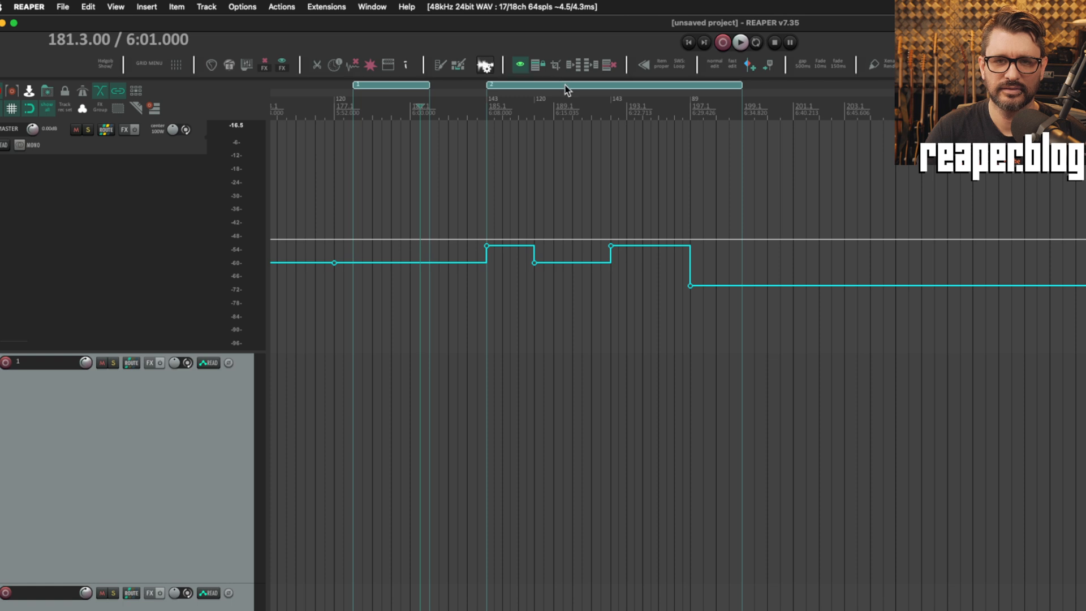
- Paste a copy of the second region with its tempo changes at measure 204.1.00
{"action": "left_click", "coordinate": [872, 107]}
{"action": "key", "text": "ctrl+v"}
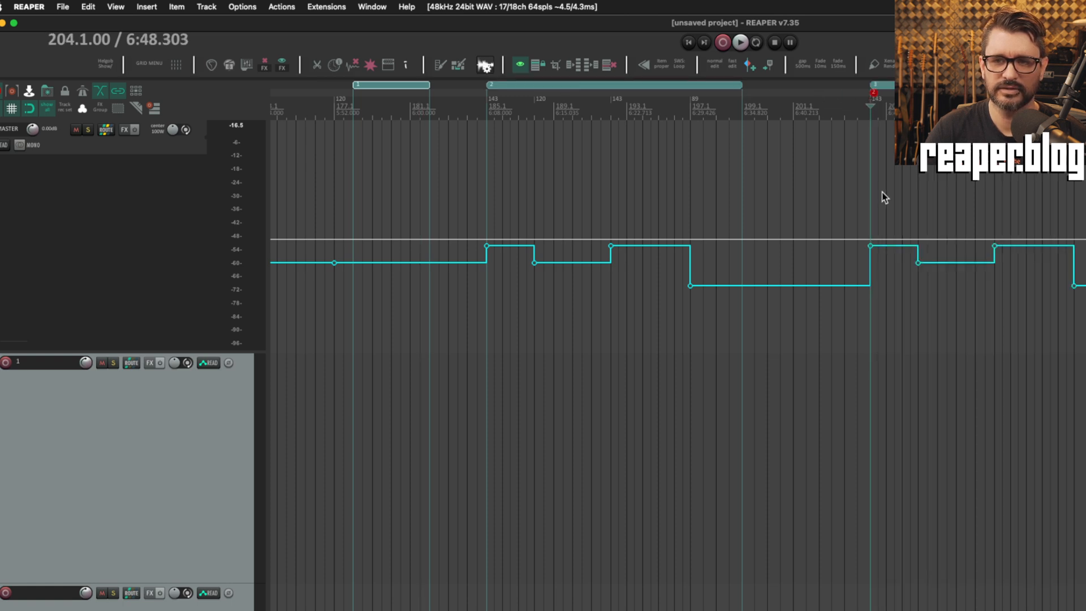
{"action": "scroll", "coordinate": [1063, 212], "scroll_direction": "right", "scroll_amount": 4}
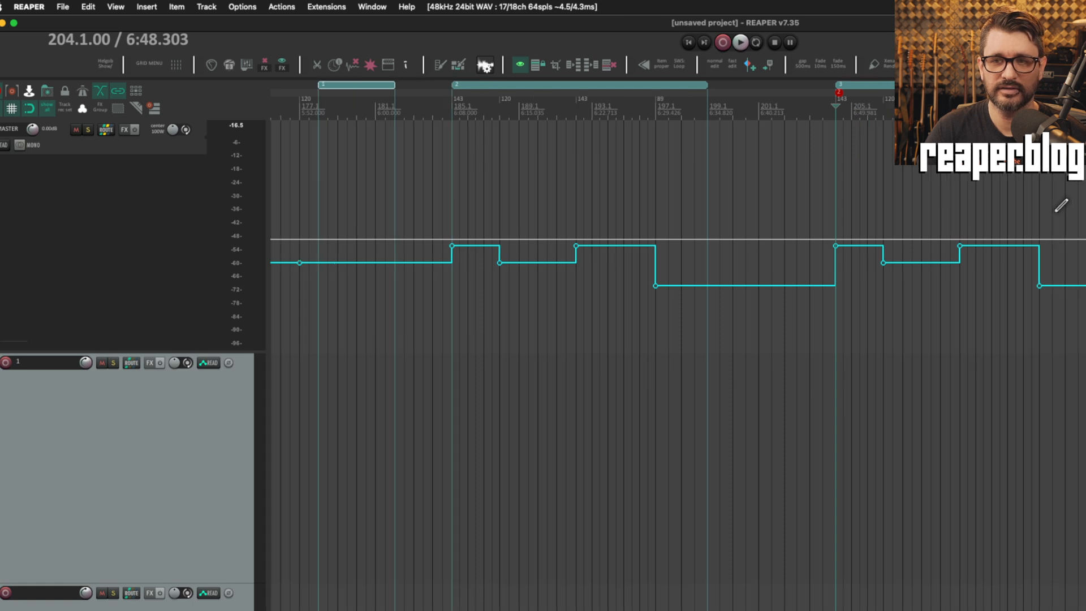
{"action": "scroll", "coordinate": [1061, 204], "scroll_direction": "left", "scroll_amount": 5}
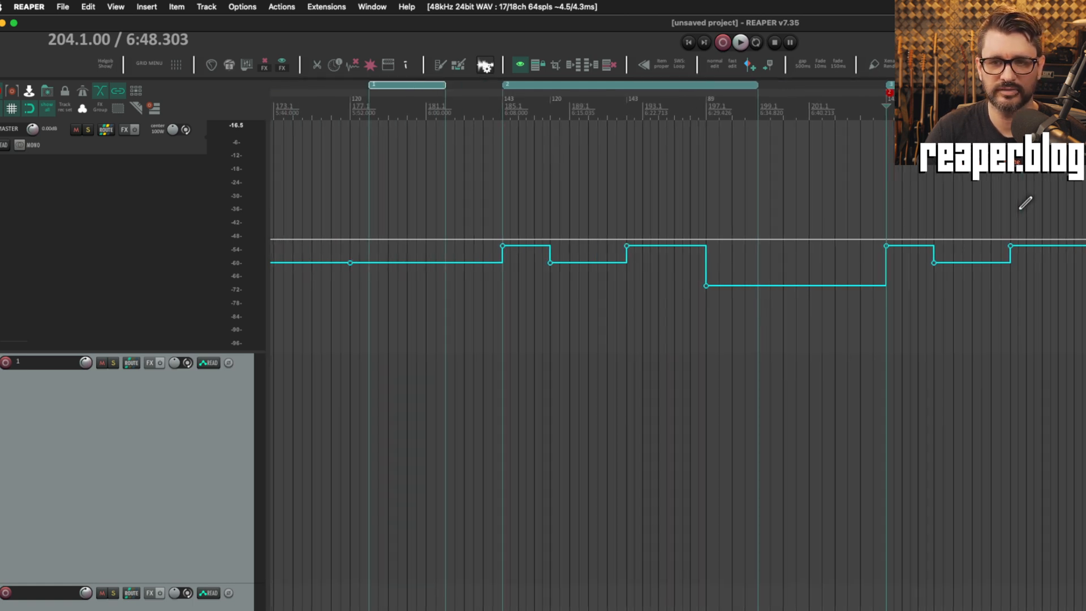
- Insert a copy of the second region with its tempo changes inside that region, starting at about measure 194.1
{"action": "scroll", "coordinate": [1025, 203], "scroll_direction": "right", "scroll_amount": 3}
{"action": "scroll", "coordinate": [1025, 204], "scroll_direction": "left", "scroll_amount": 3}
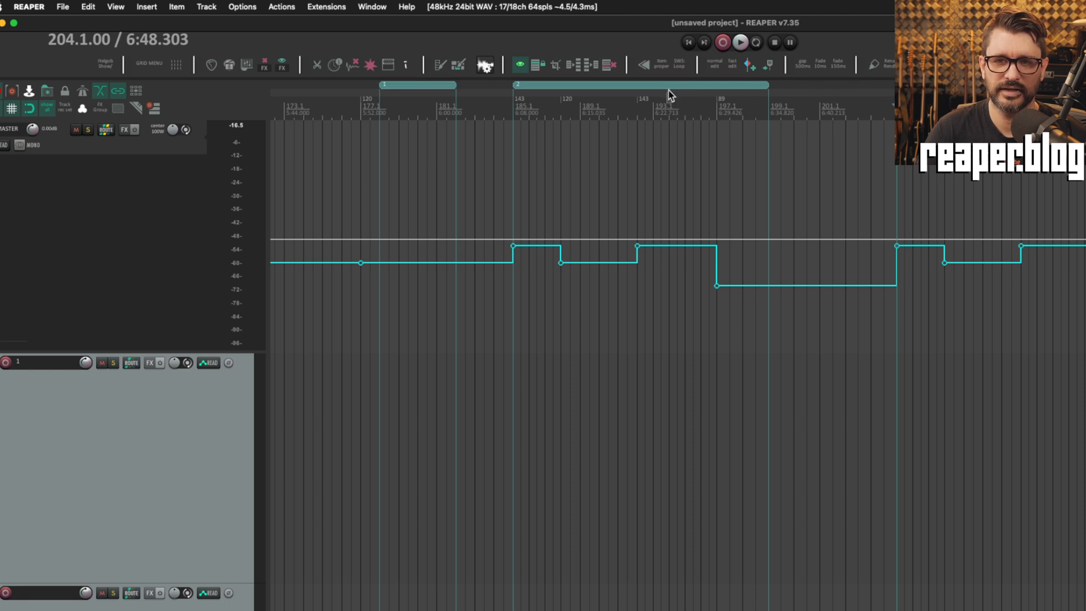
{"action": "key", "text": "super+v"}
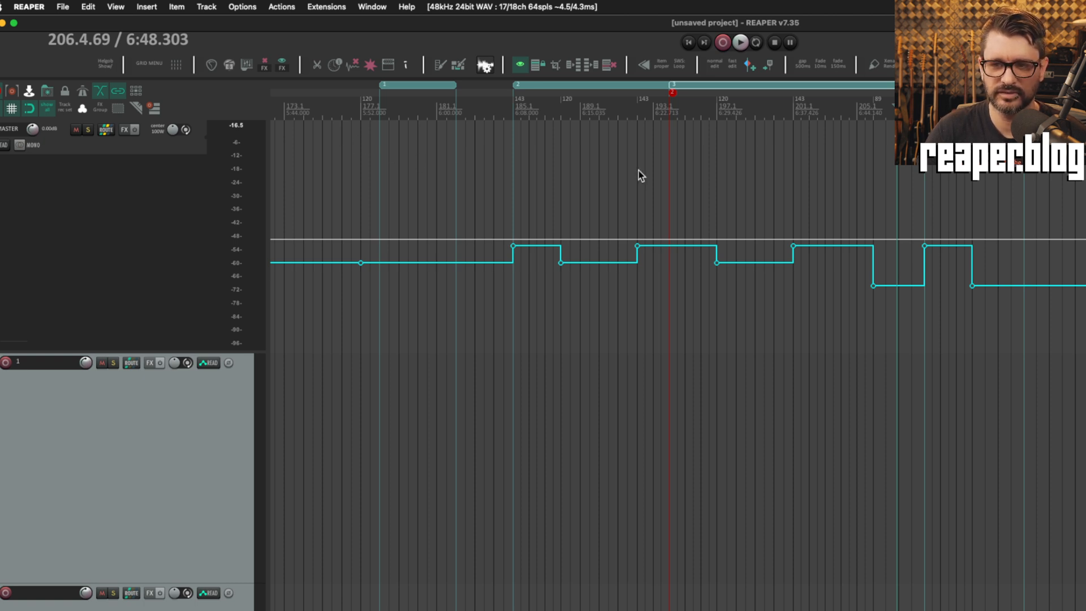
{"action": "scroll", "coordinate": [642, 167], "scroll_direction": "right", "scroll_amount": 3}
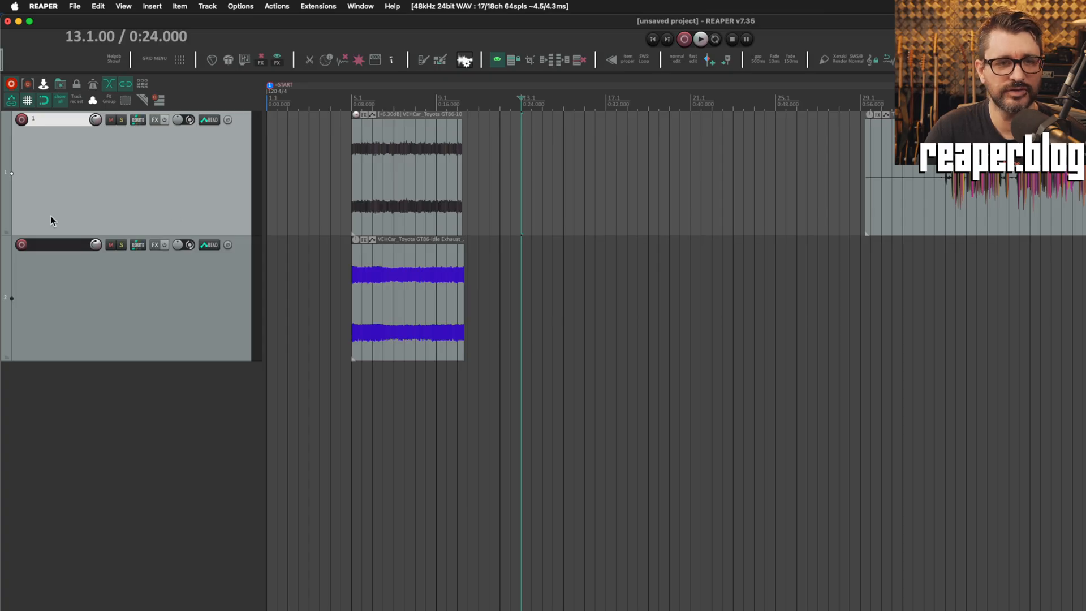
- Turn track 1 into a folder parent containing track 2
{"action": "left_click", "coordinate": [6, 233]}
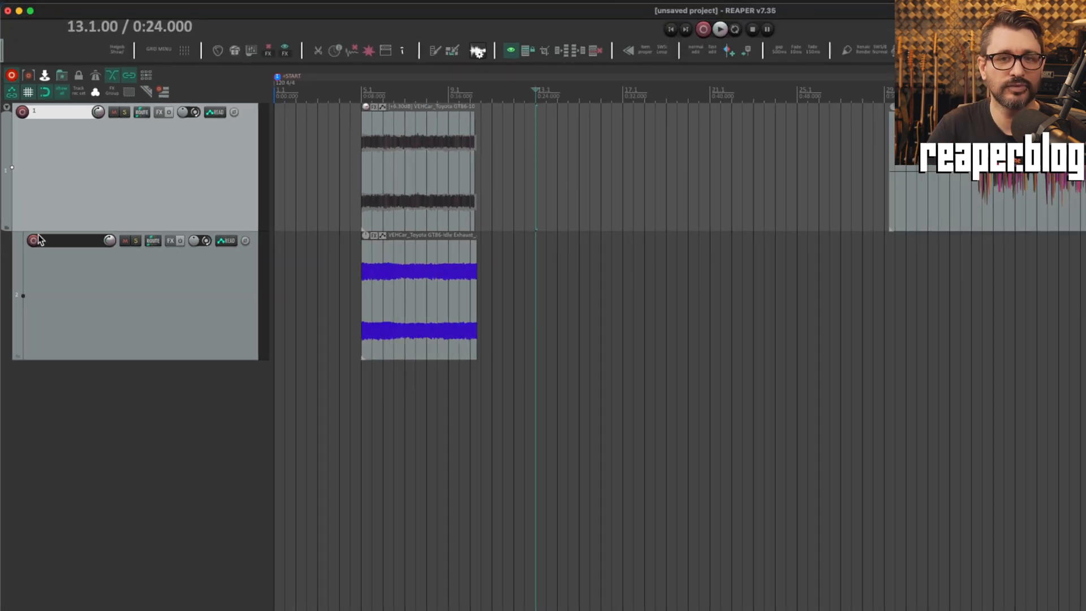
- Switch to the track panel comparison screenshot in Preview, and move and enlarge its window to examine the folder indicators
{"action": "key", "text": "super+Tab"}
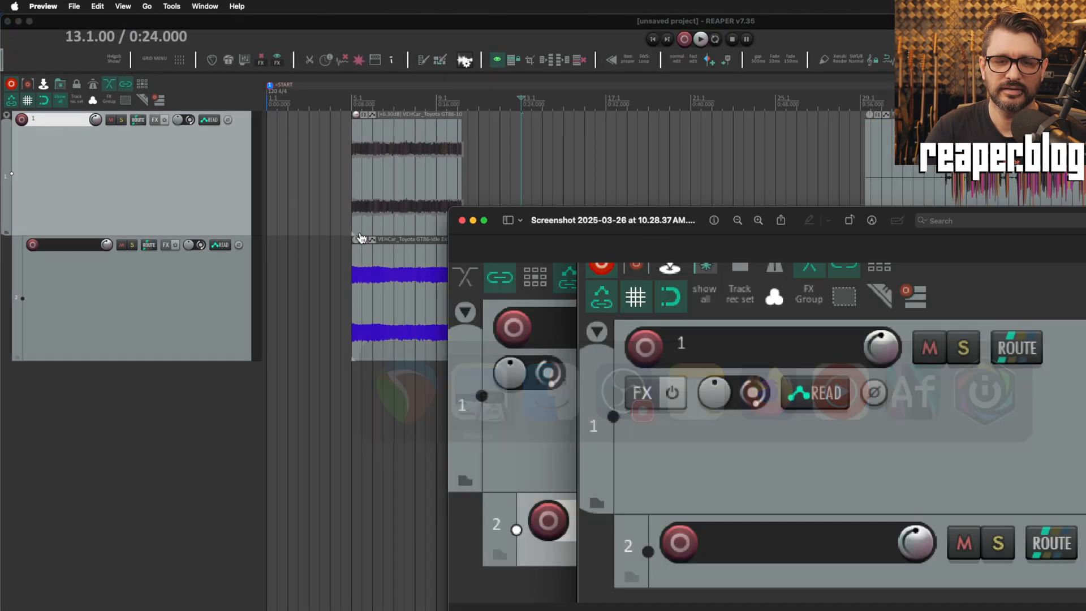
{"action": "left_click_drag", "start_coordinate": [530, 220], "coordinate": [409, 88]}
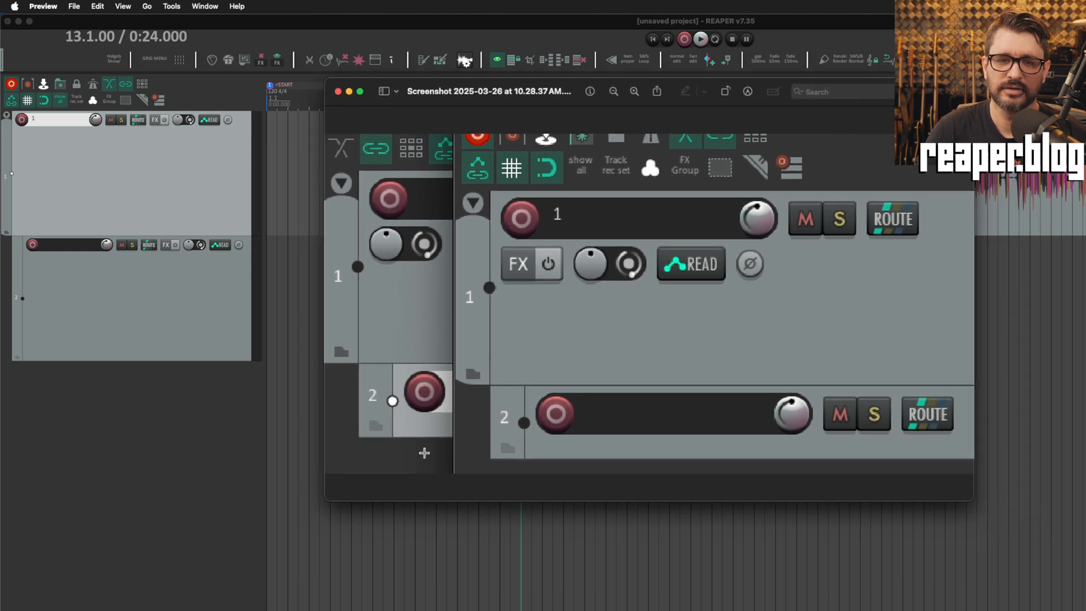
{"action": "left_click_drag", "start_coordinate": [966, 498], "coordinate": [1071, 555]}
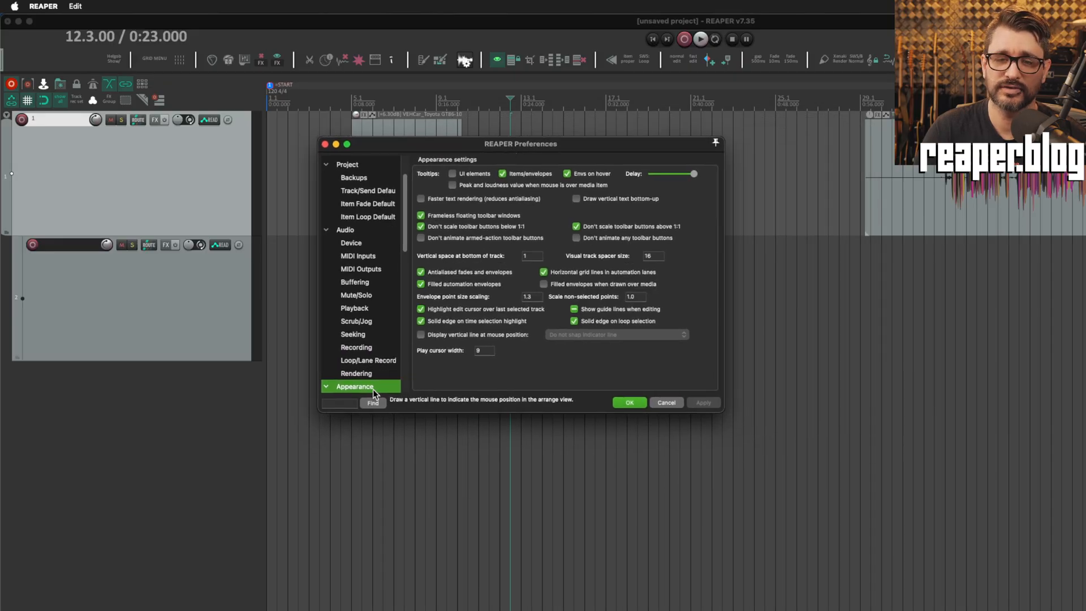
- Search the preferences for "suffix" and examine the auto-increment filename format in the Rendering settings
{"action": "left_click", "coordinate": [345, 403]}
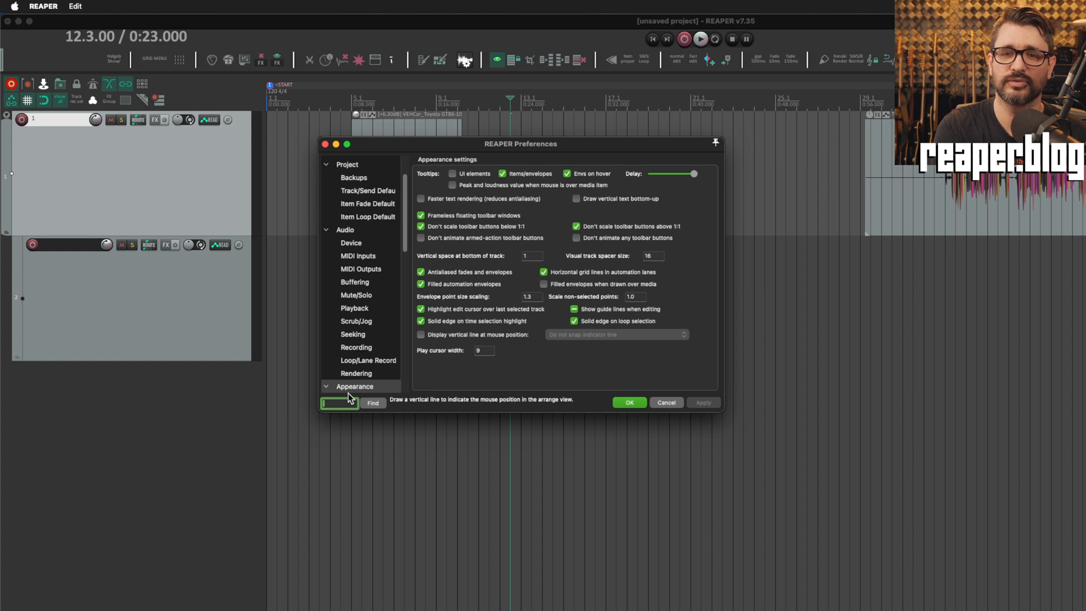
{"action": "type", "text": "suffix"}
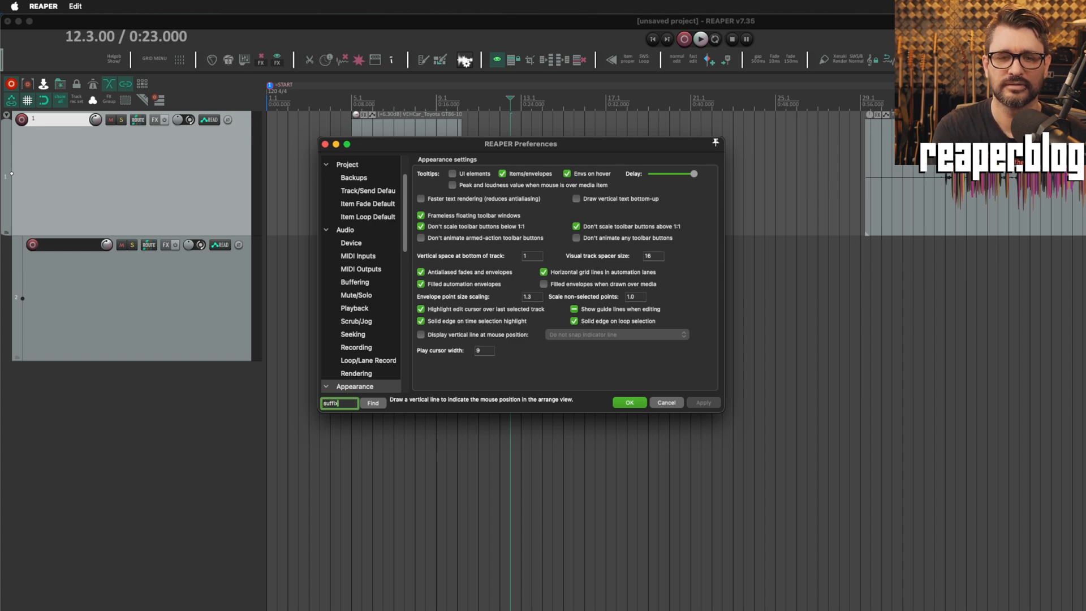
{"action": "key", "text": "Return"}
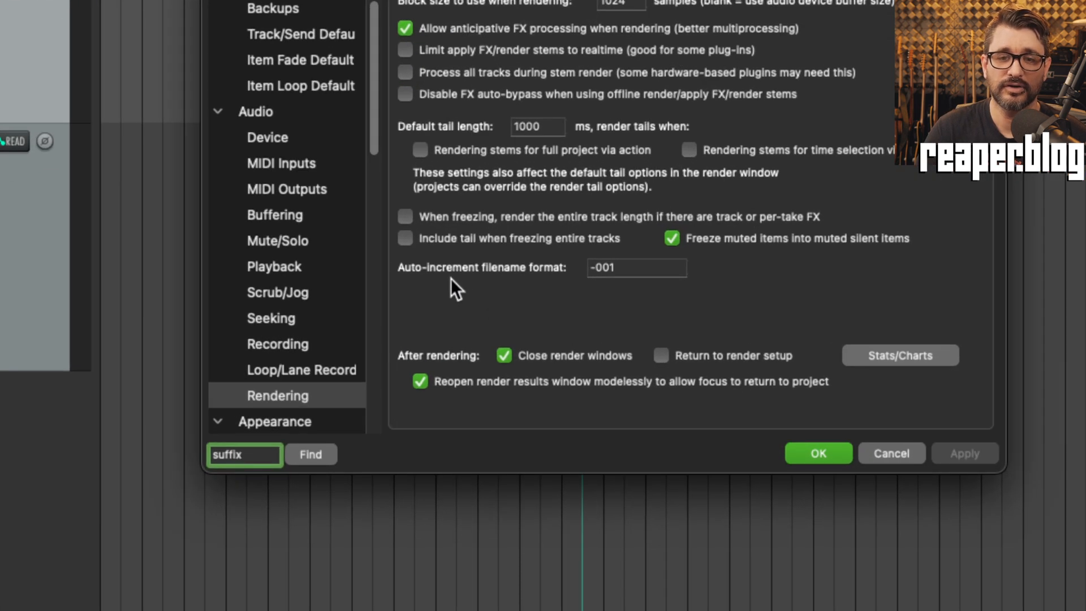
{"action": "mouse_move", "coordinate": [517, 271]}
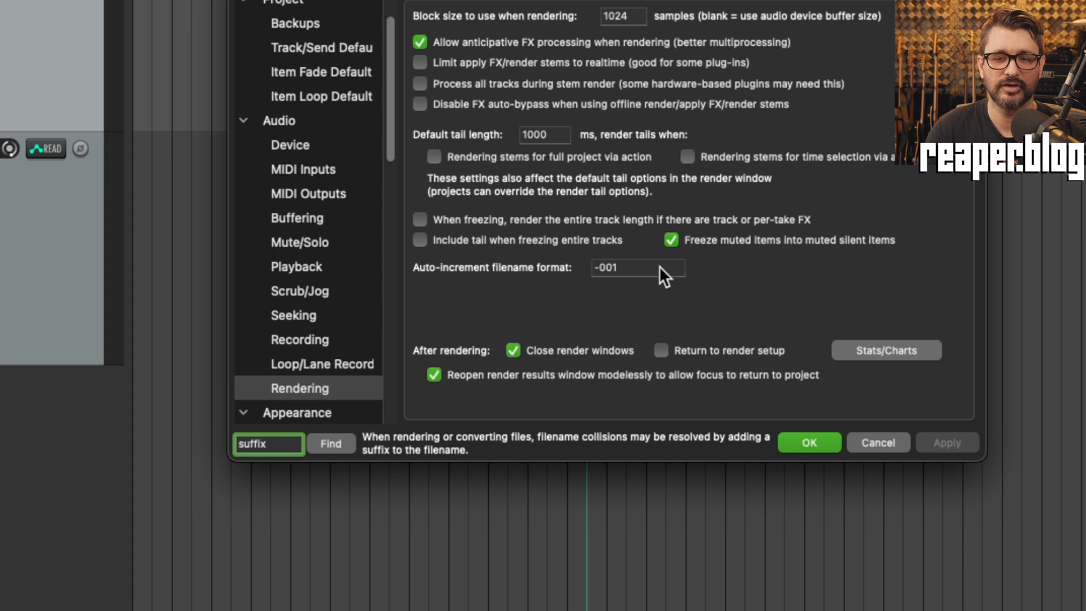
{"action": "left_click", "coordinate": [660, 267]}
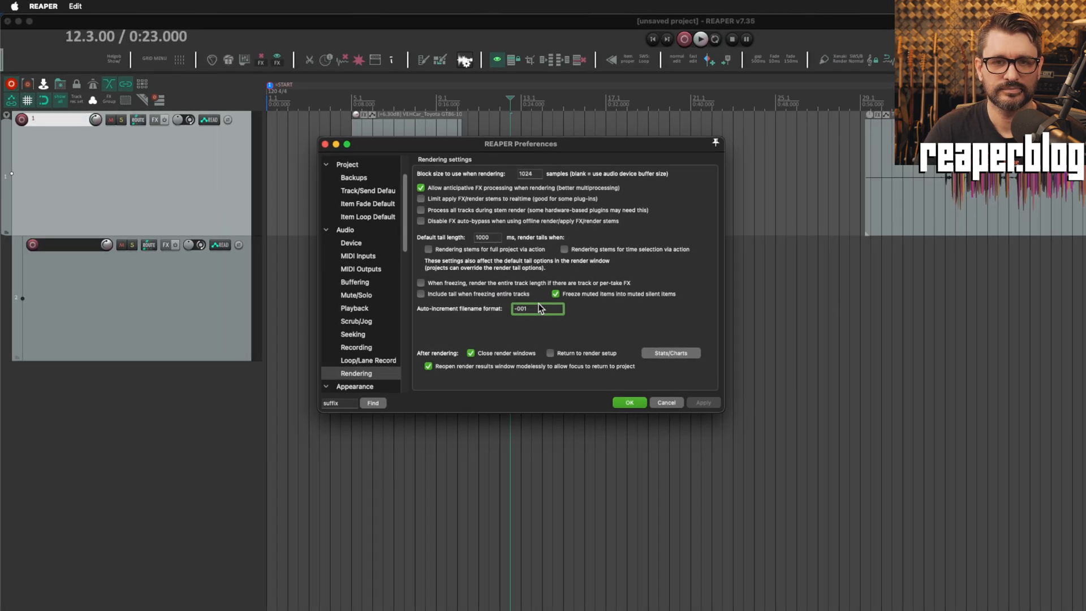
{"action": "left_click", "coordinate": [75, 7]}
{"action": "left_click", "coordinate": [113, 192]}
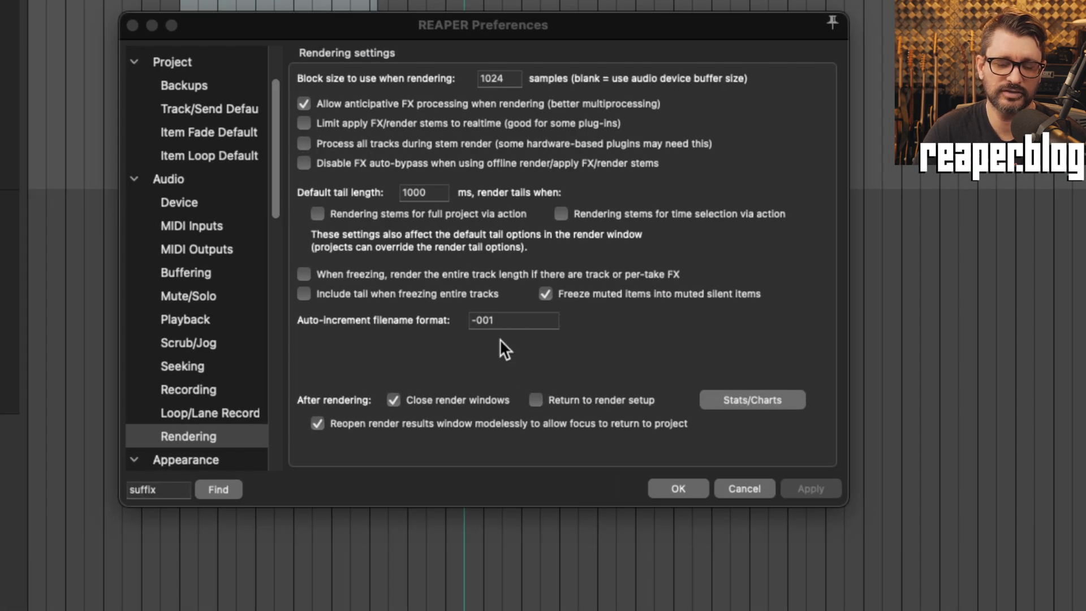
{"action": "mouse_move", "coordinate": [452, 339]}
{"action": "left_click", "coordinate": [511, 323]}
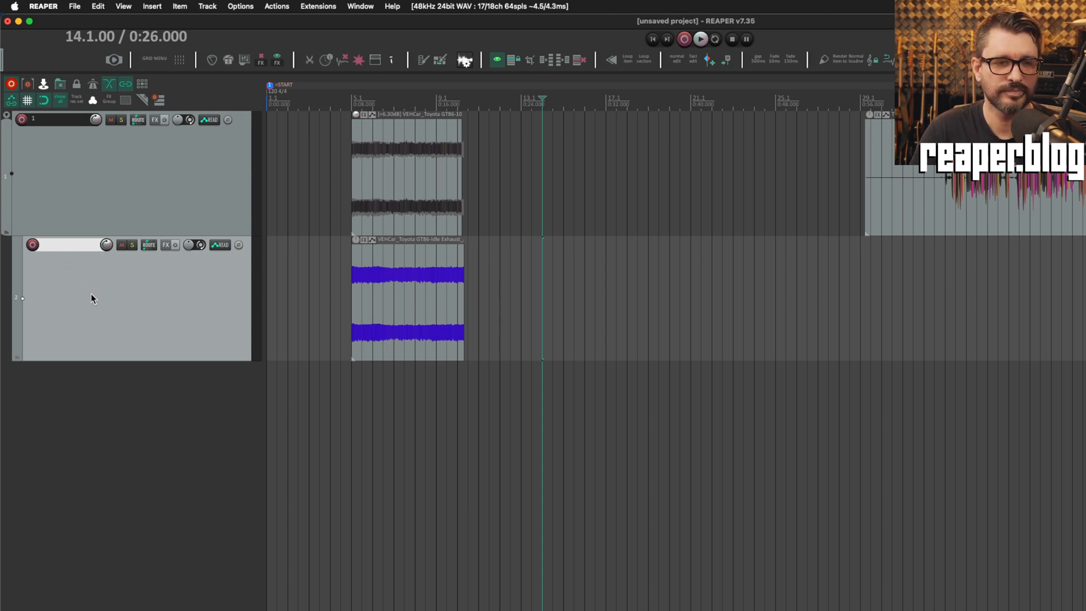
- Add the Ozone 9 Maximizer limiter to track 2 and show its interface embedded in the track's FX chain window
{"action": "left_click", "coordinate": [164, 246]}
{"action": "mouse_move", "coordinate": [219, 353]}
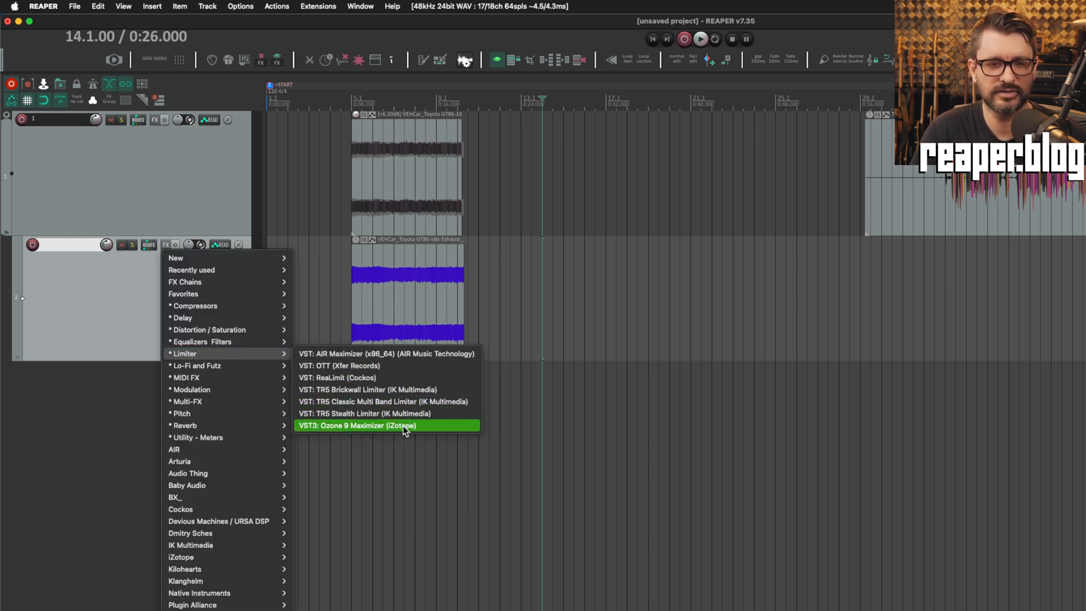
{"action": "left_click", "coordinate": [436, 425]}
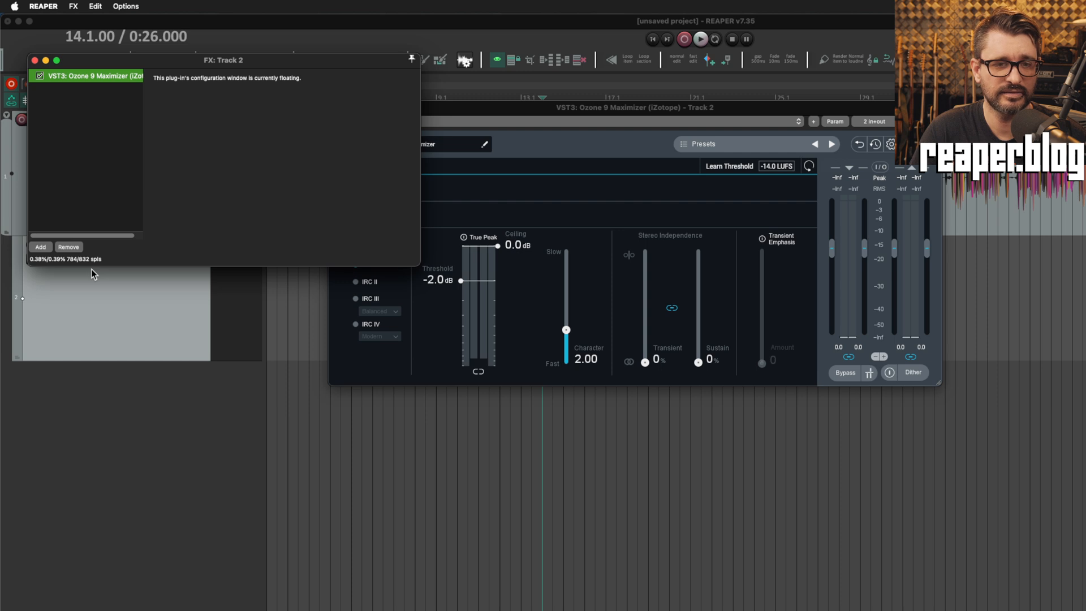
{"action": "double_click", "coordinate": [115, 77]}
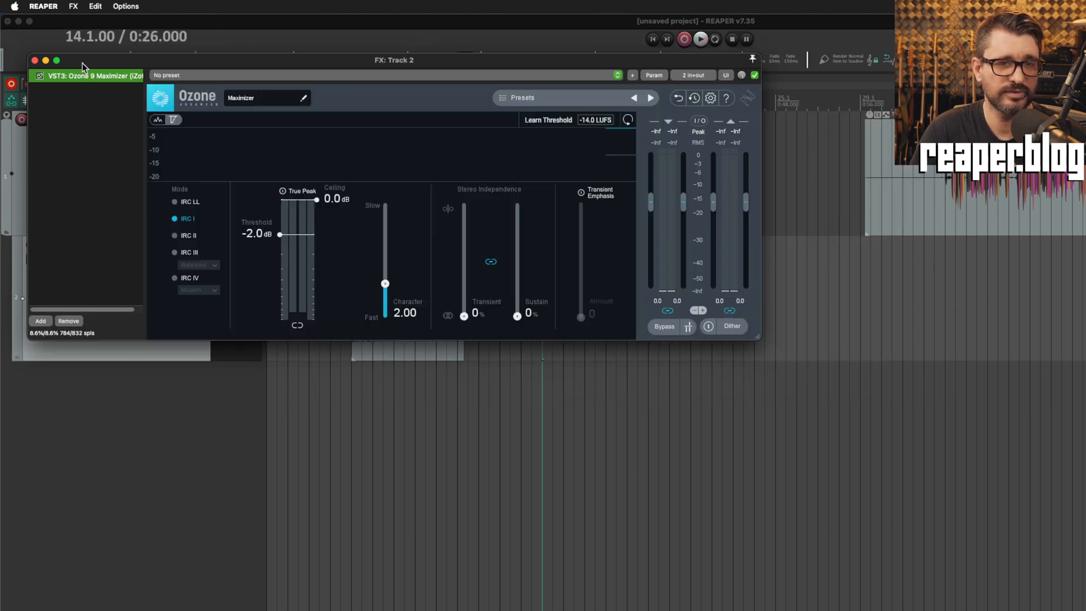
- Set the Maximizer's mode to IRC IV and move the FX window clear of the track controls
{"action": "left_click", "coordinate": [174, 278]}
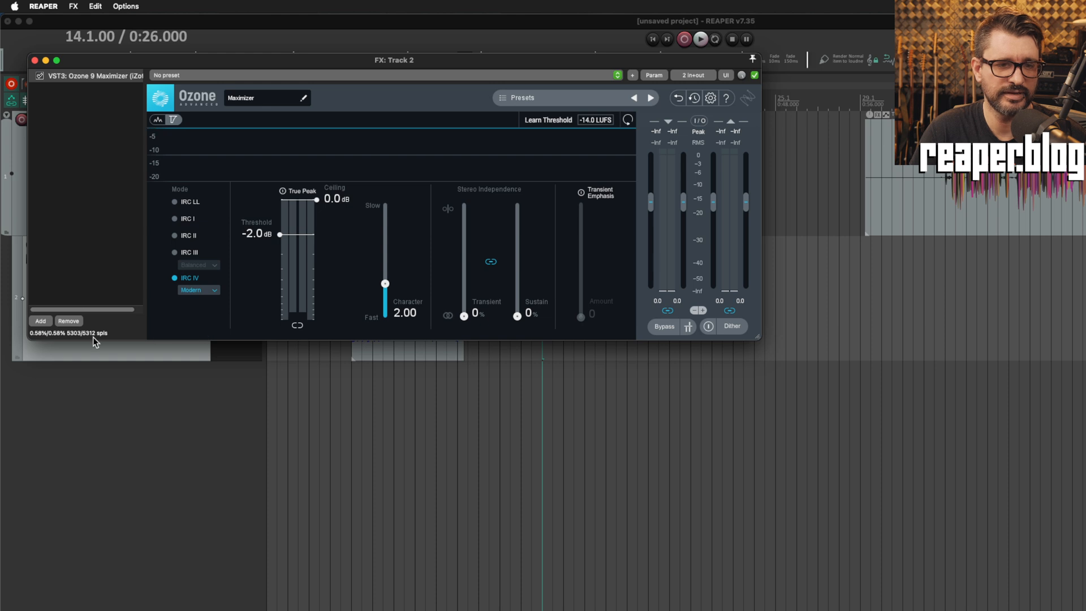
{"action": "left_click_drag", "start_coordinate": [218, 65], "coordinate": [520, 125]}
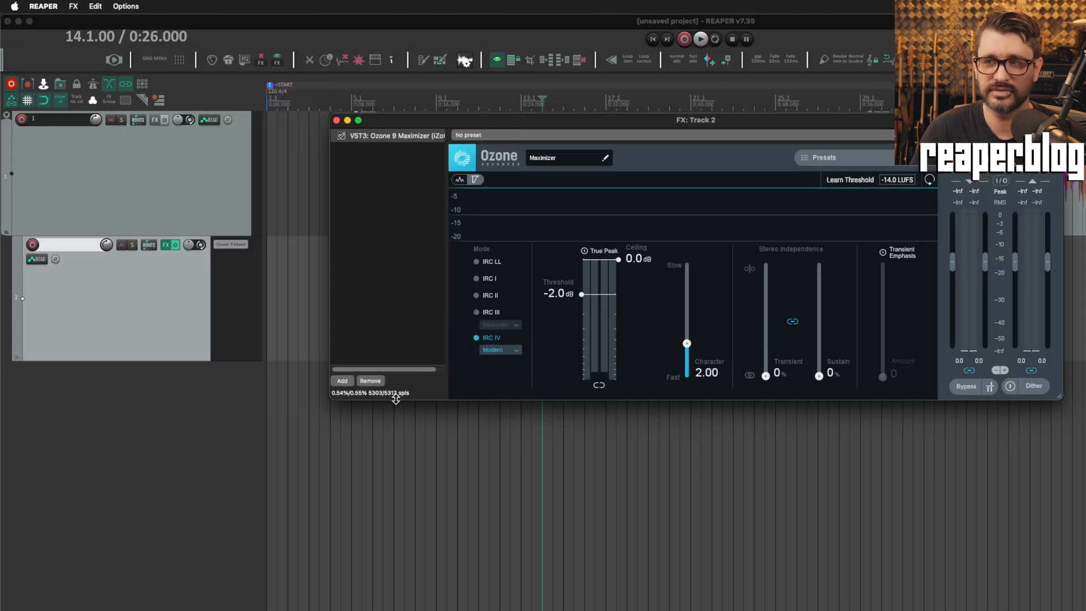
- Record-arm track 2 to check the Maximizer's automatic bypass, disarm the track and close its FX window
{"action": "left_click", "coordinate": [120, 307]}
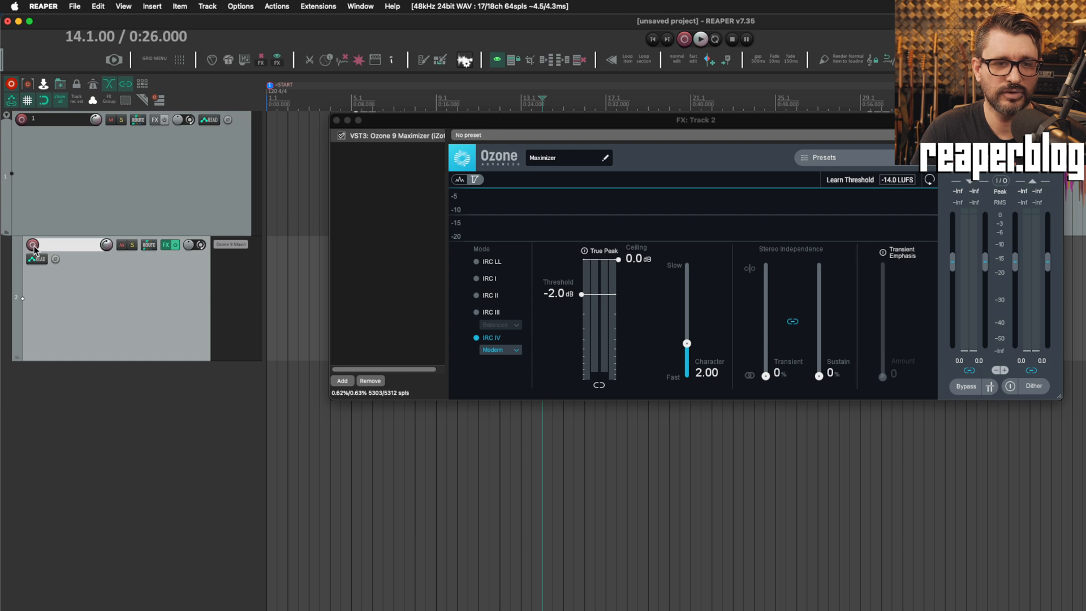
{"action": "left_click", "coordinate": [32, 244]}
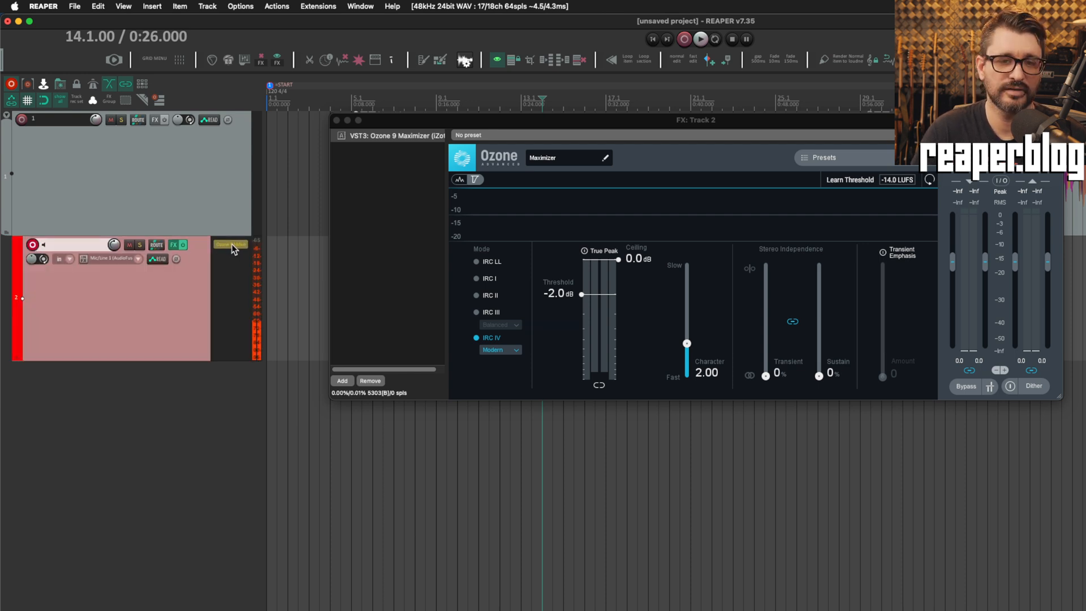
{"action": "left_click", "coordinate": [32, 244]}
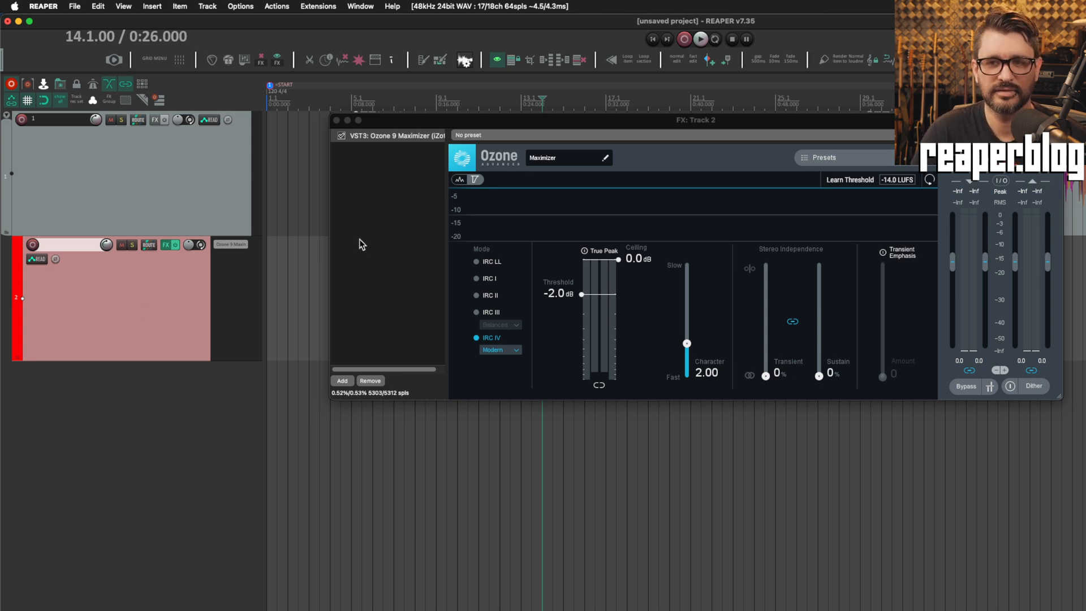
{"action": "left_click_drag", "start_coordinate": [408, 127], "coordinate": [429, 152]}
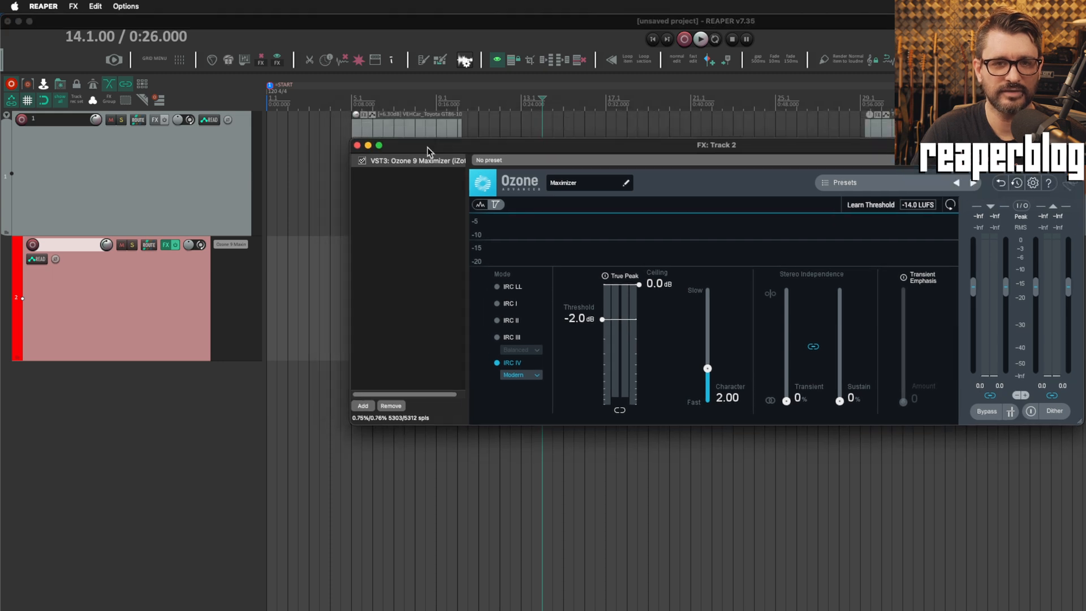
{"action": "left_click", "coordinate": [358, 146]}
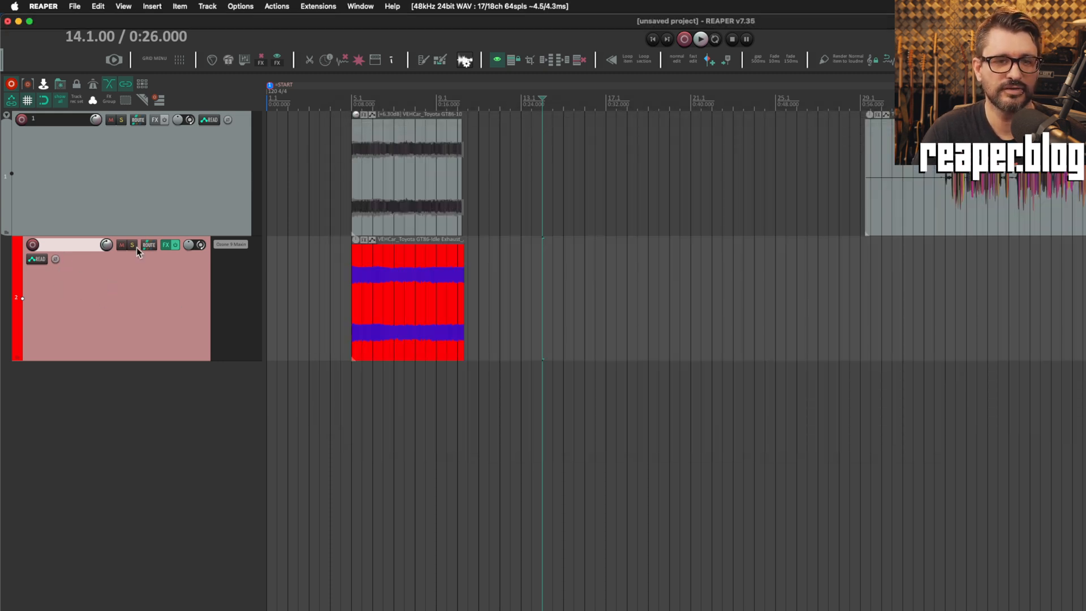
- Review the Audio preference that auto-bypasses FX on record arm-affected tracks above a PDC threshold, and accept the preferences
{"action": "key", "text": "super+comma"}
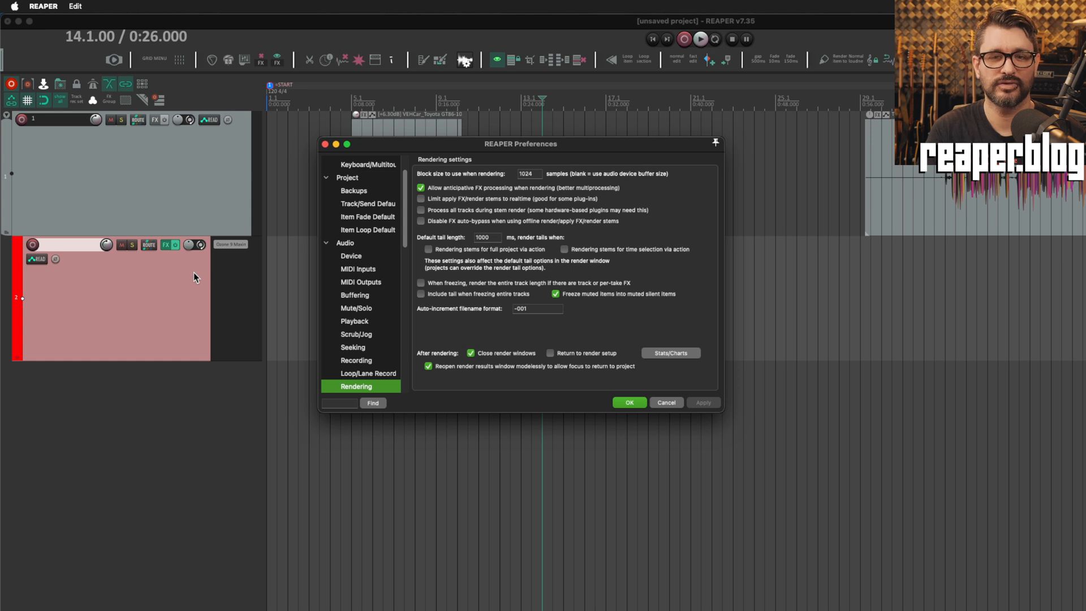
{"action": "scroll", "coordinate": [368, 386], "scroll_direction": "up", "scroll_amount": 3}
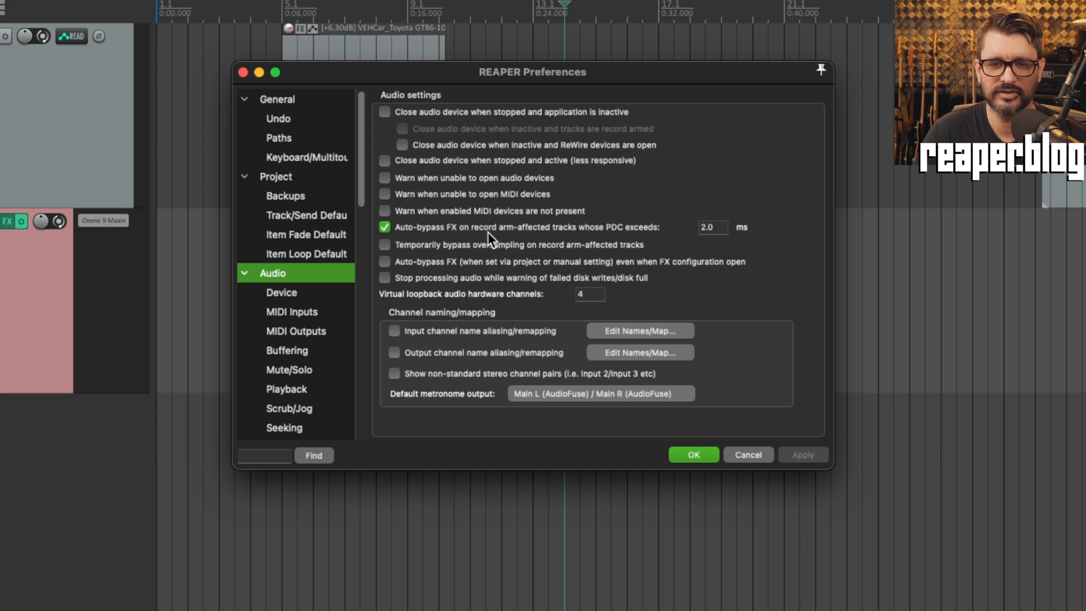
{"action": "left_click", "coordinate": [643, 229]}
{"action": "left_click", "coordinate": [644, 229]}
{"action": "left_click", "coordinate": [714, 229]}
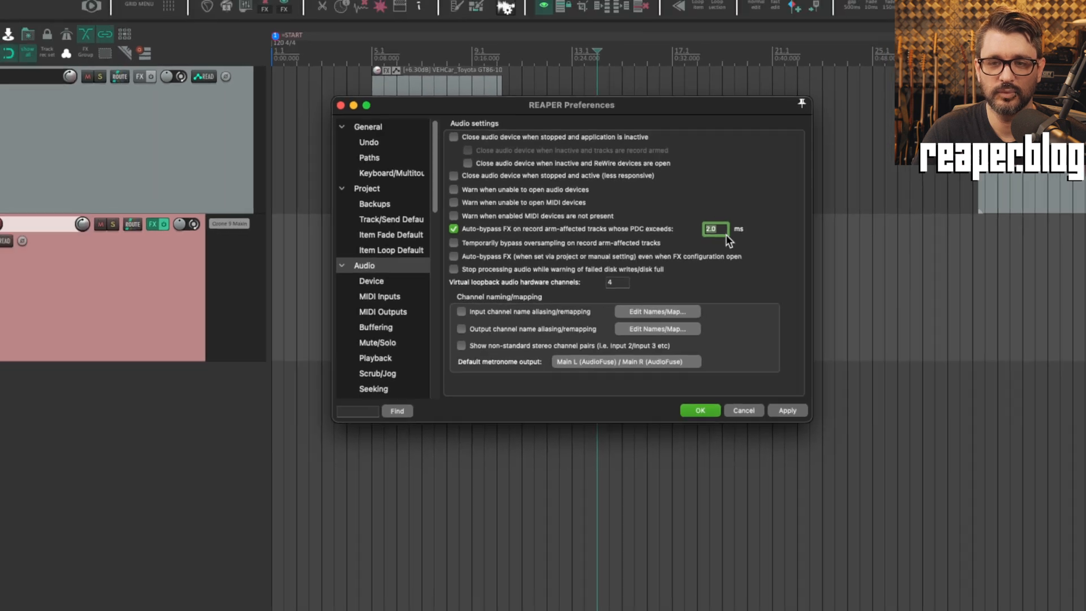
{"action": "left_click", "coordinate": [700, 410]}
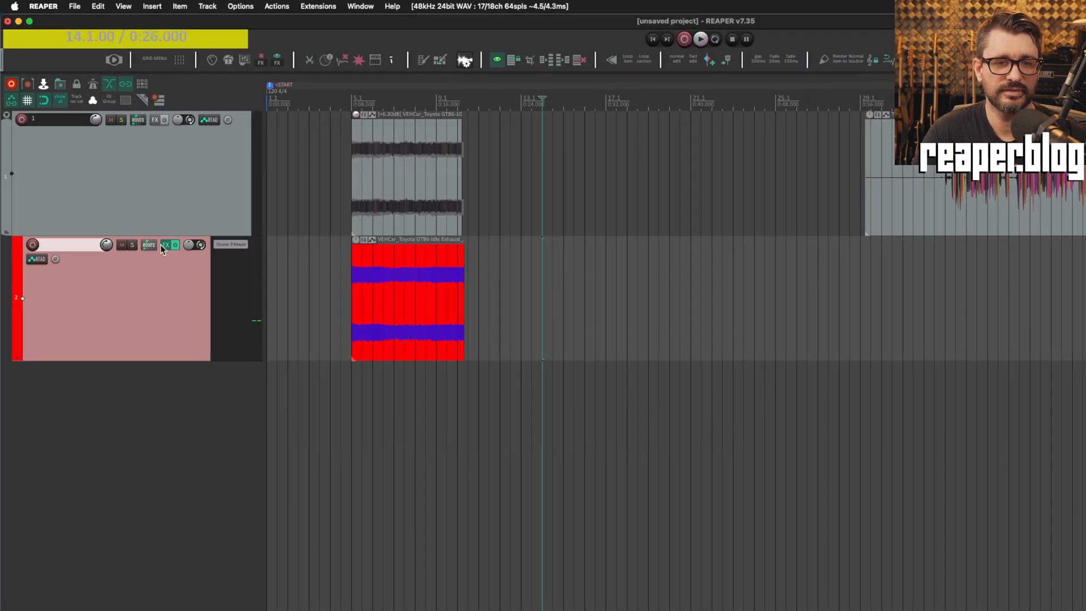
- Move the Ozone 9 Maximizer from track 2 to its folder parent, track 1
{"action": "left_click_drag", "start_coordinate": [222, 161], "coordinate": [225, 169]}
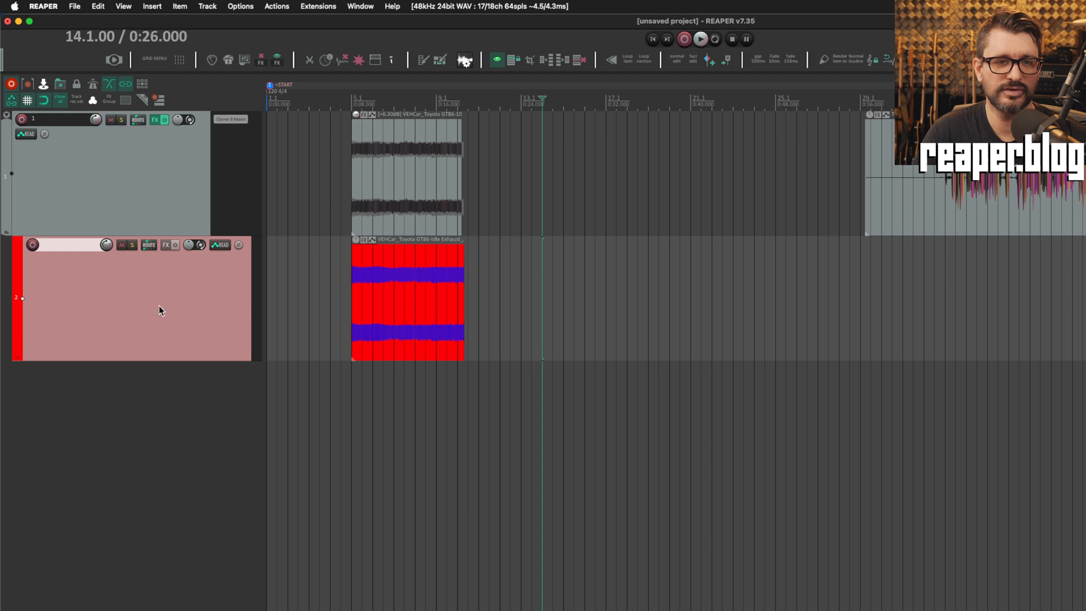
- Record-arm child track 2 to check the automatic bypass of the Maximizer on its folder parent, and disarm the track
{"action": "left_click", "coordinate": [35, 243]}
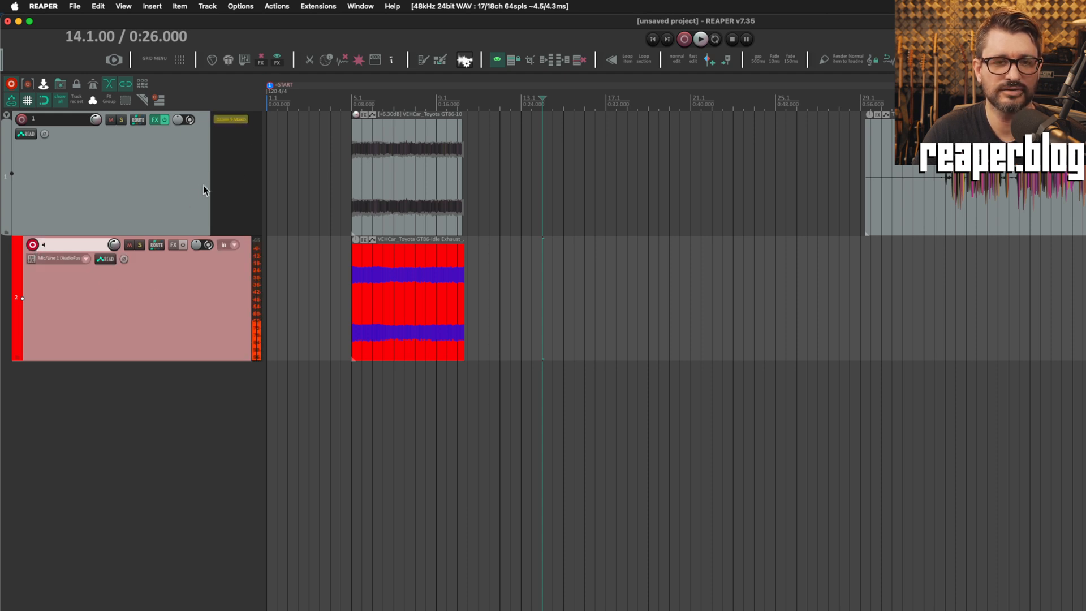
{"action": "left_click", "coordinate": [33, 245]}
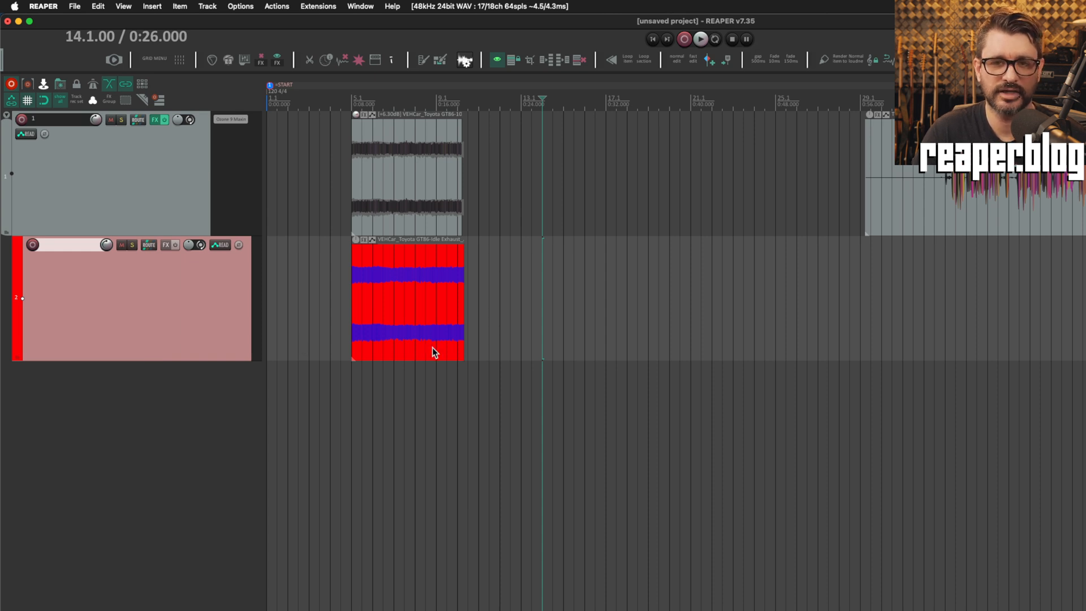
{"action": "left_click", "coordinate": [473, 339]}
- Set track 1 to record its stereo output and record-arm it to check how its Maximizer responds
{"action": "right_click", "coordinate": [22, 119]}
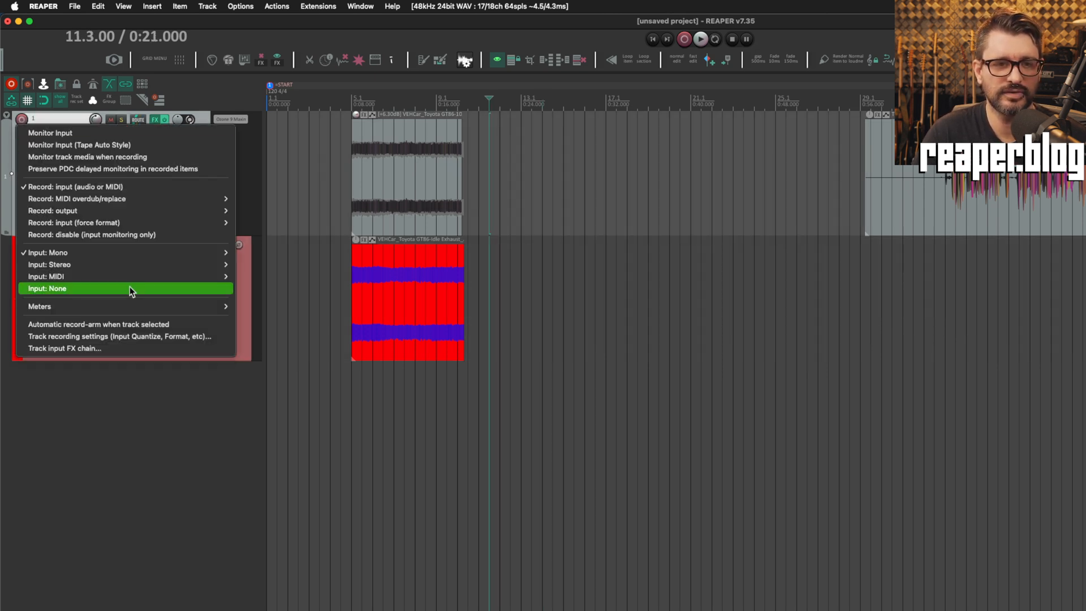
{"action": "mouse_move", "coordinate": [140, 212]}
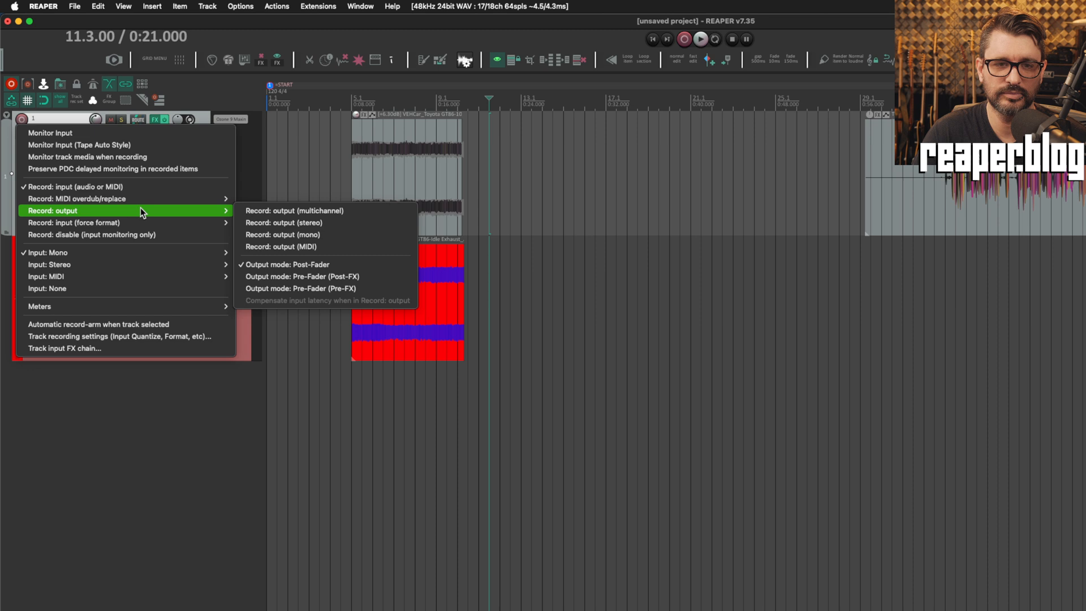
{"action": "left_click", "coordinate": [376, 222]}
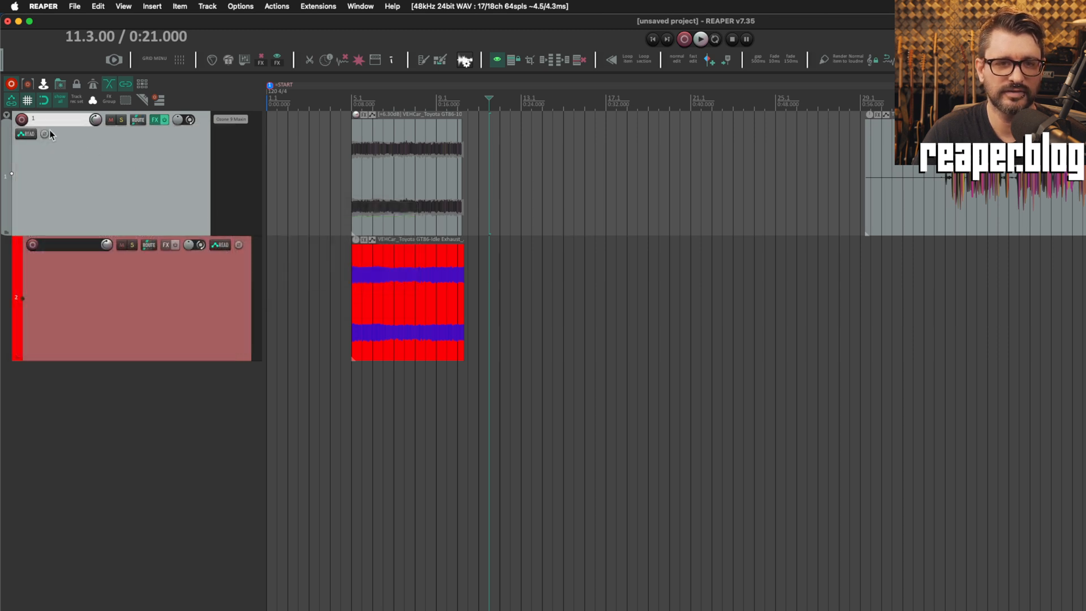
{"action": "left_click", "coordinate": [21, 119]}
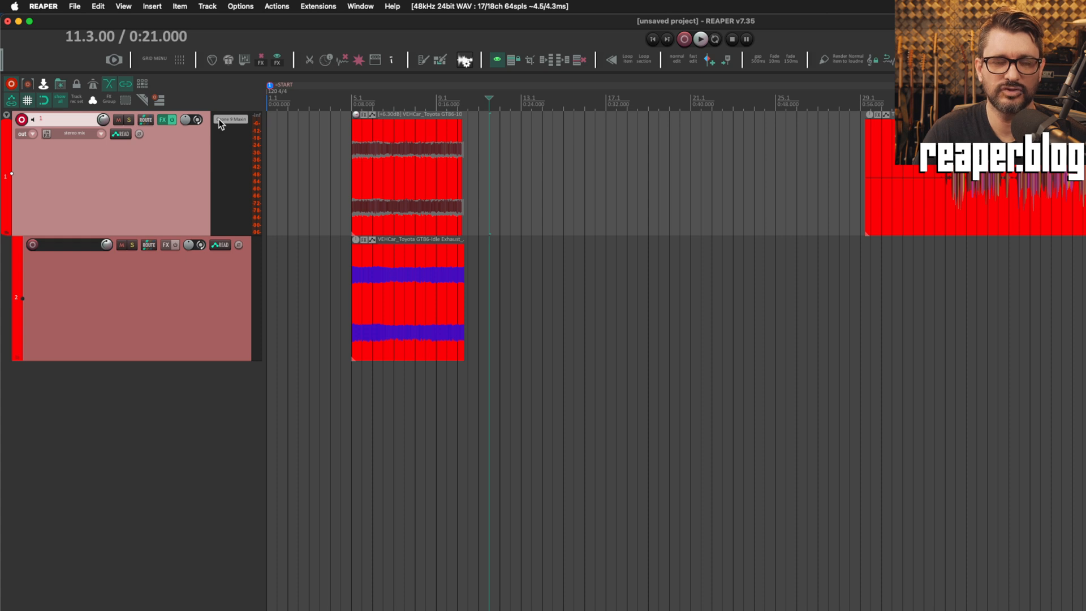
{"action": "left_click", "coordinate": [21, 120]}
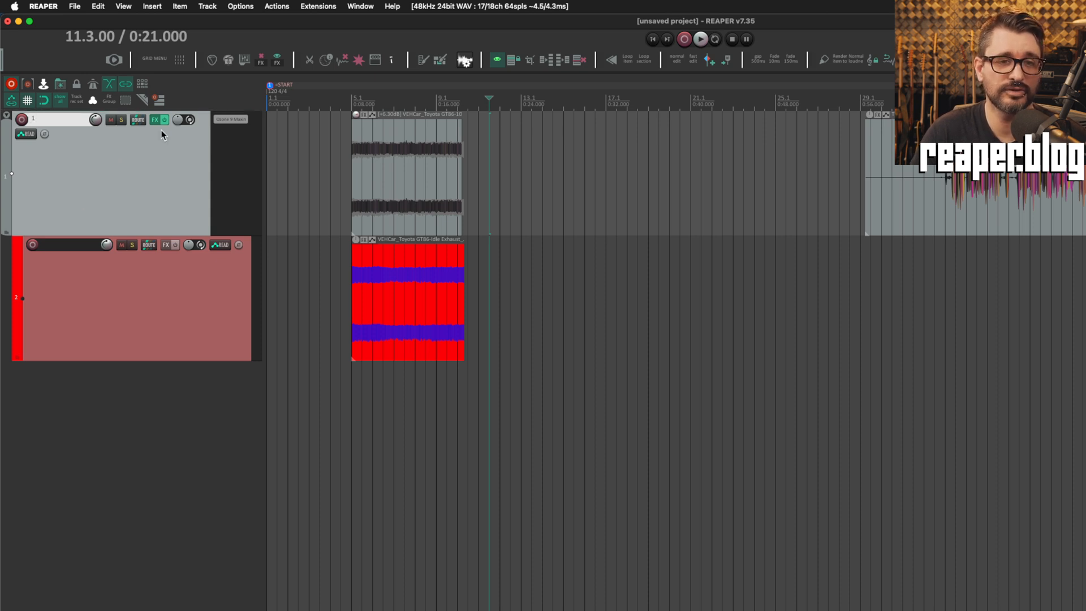
{"action": "left_click", "coordinate": [22, 120]}
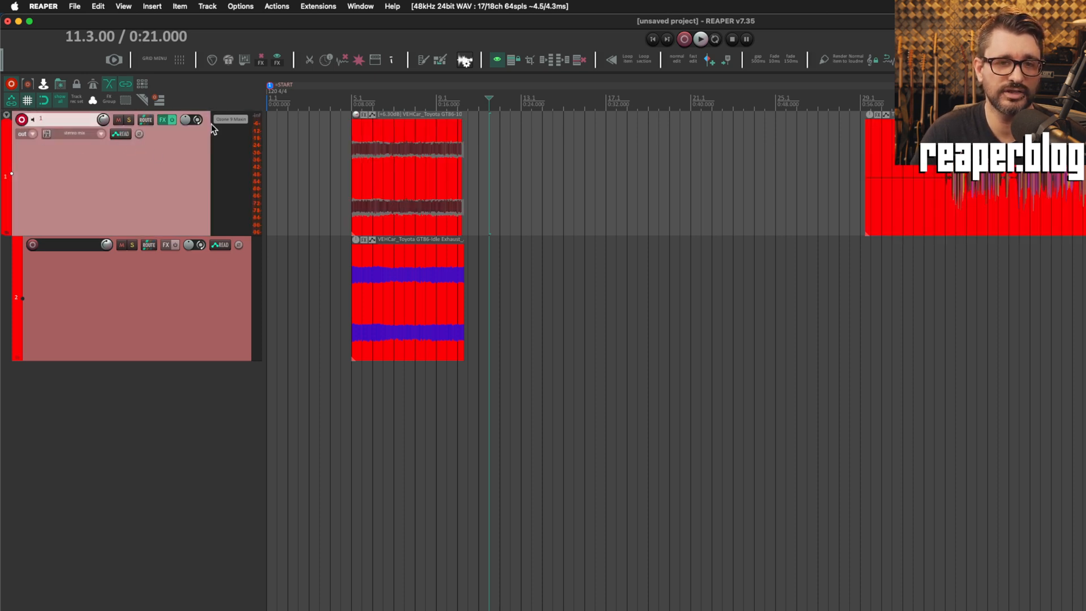
- Move the Maximizer from track 1's FX chain to its input FX chain, open it and shift its window clear of the track controls
{"action": "left_click_drag", "start_coordinate": [233, 118], "coordinate": [47, 135]}
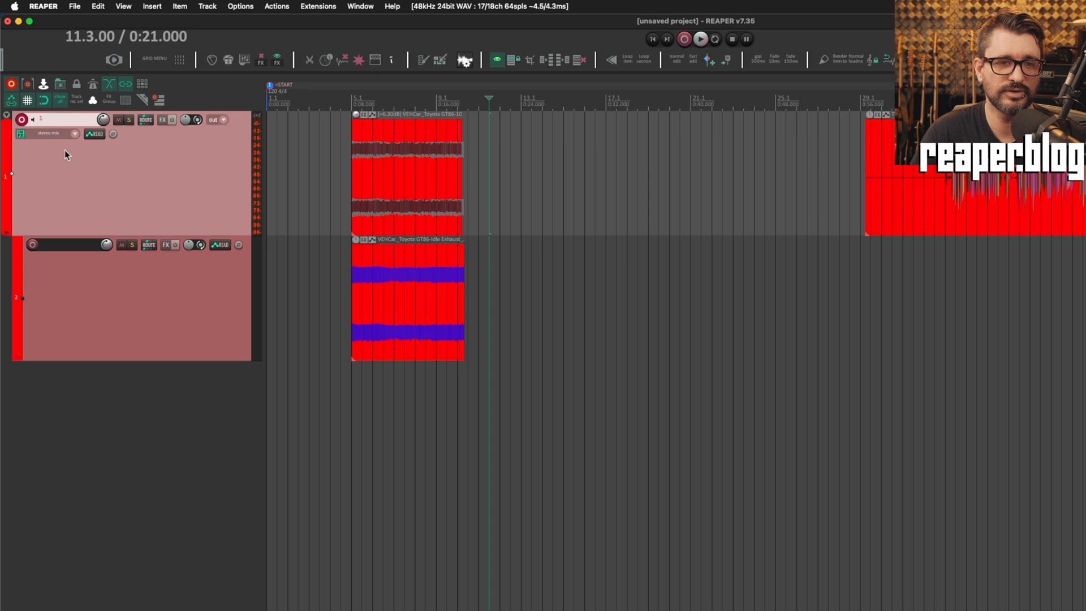
{"action": "left_click", "coordinate": [22, 136]}
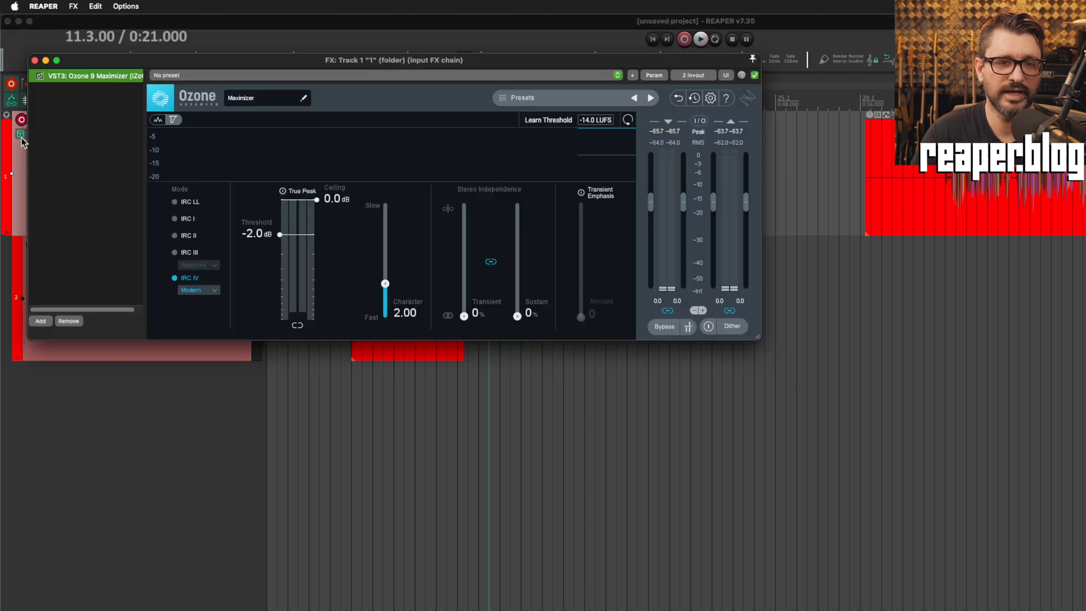
{"action": "left_click_drag", "start_coordinate": [113, 63], "coordinate": [368, 78]}
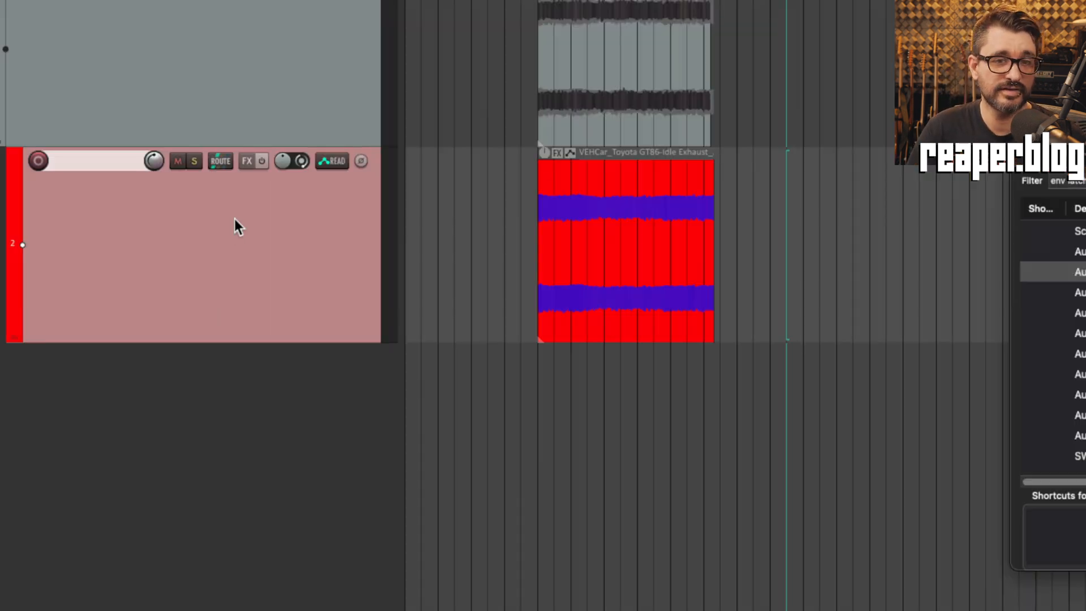
- Set track 2's automation mode to Latch Preview, latch its volume and show its pan envelope
{"action": "left_click", "coordinate": [332, 163]}
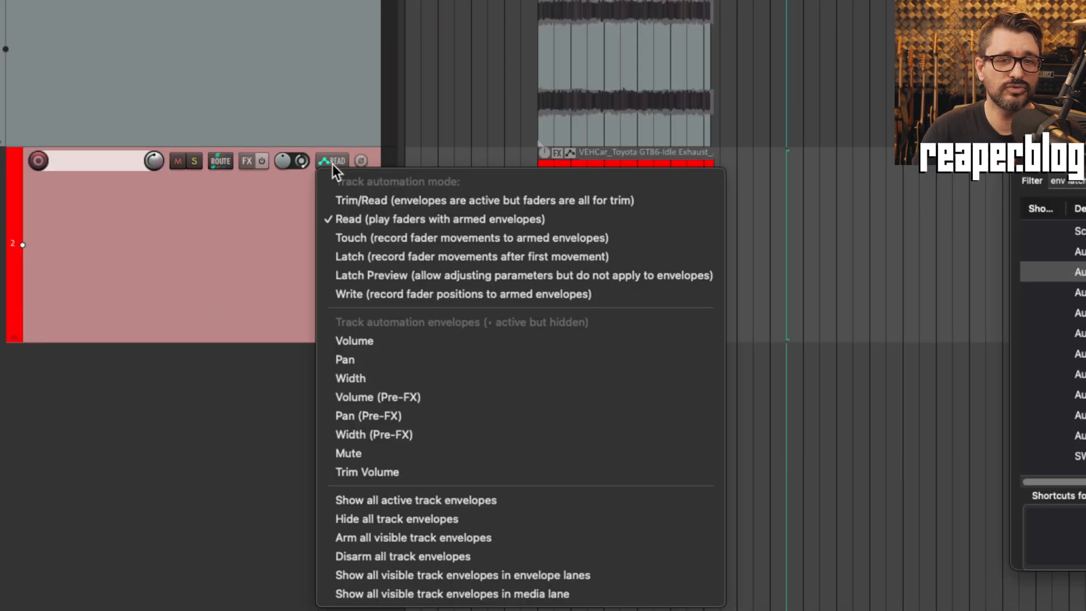
{"action": "left_click", "coordinate": [415, 275]}
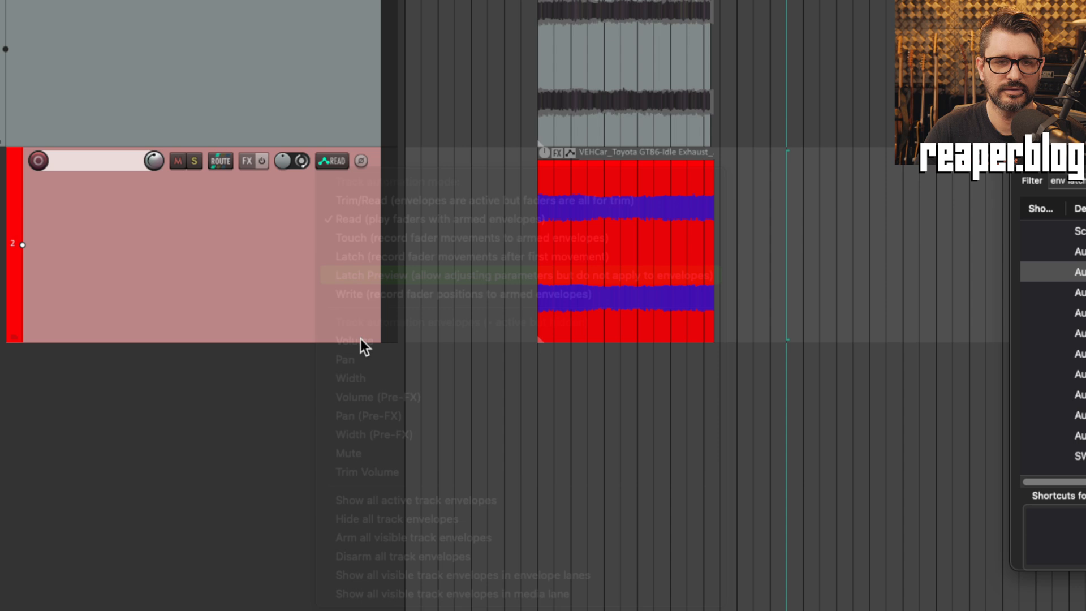
{"action": "left_click", "coordinate": [156, 164]}
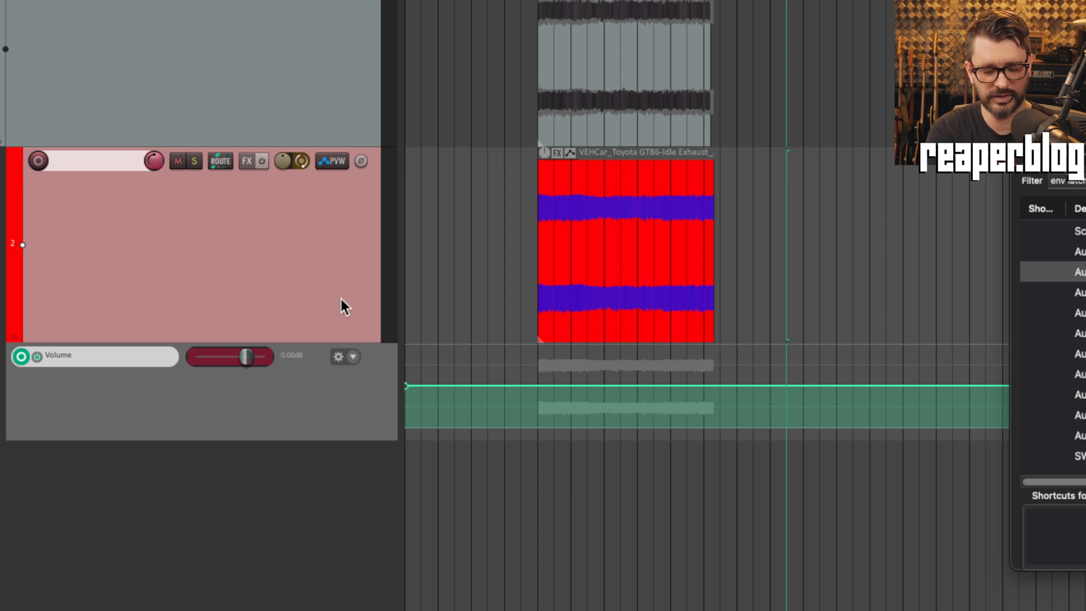
{"action": "key", "text": "p"}
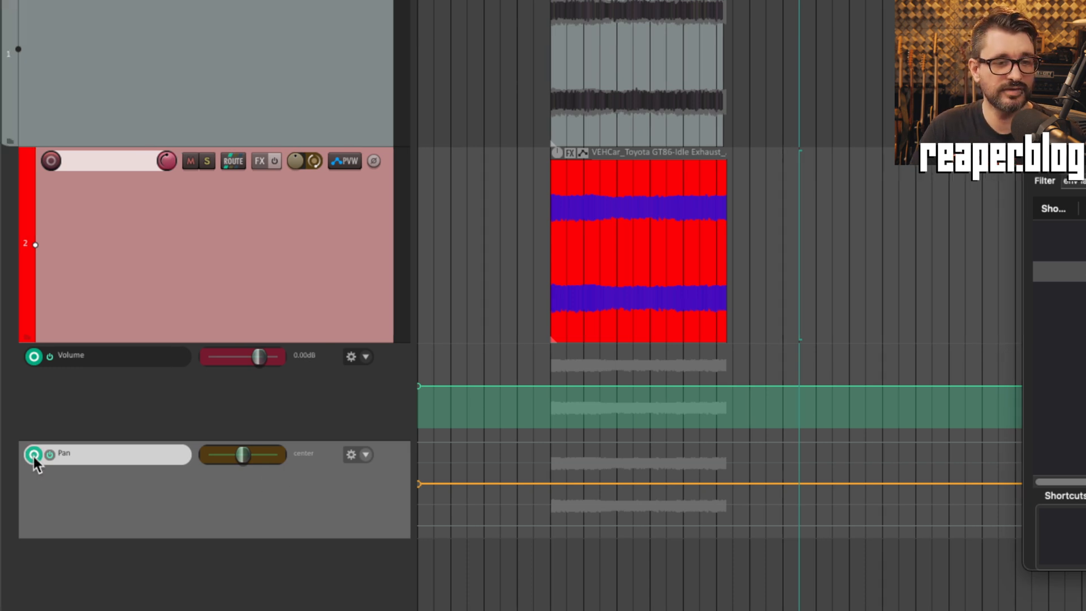
- Compare the latch indicators on track 2's volume and pan envelopes and review its automation mode and envelope options
{"action": "left_click", "coordinate": [21, 455]}
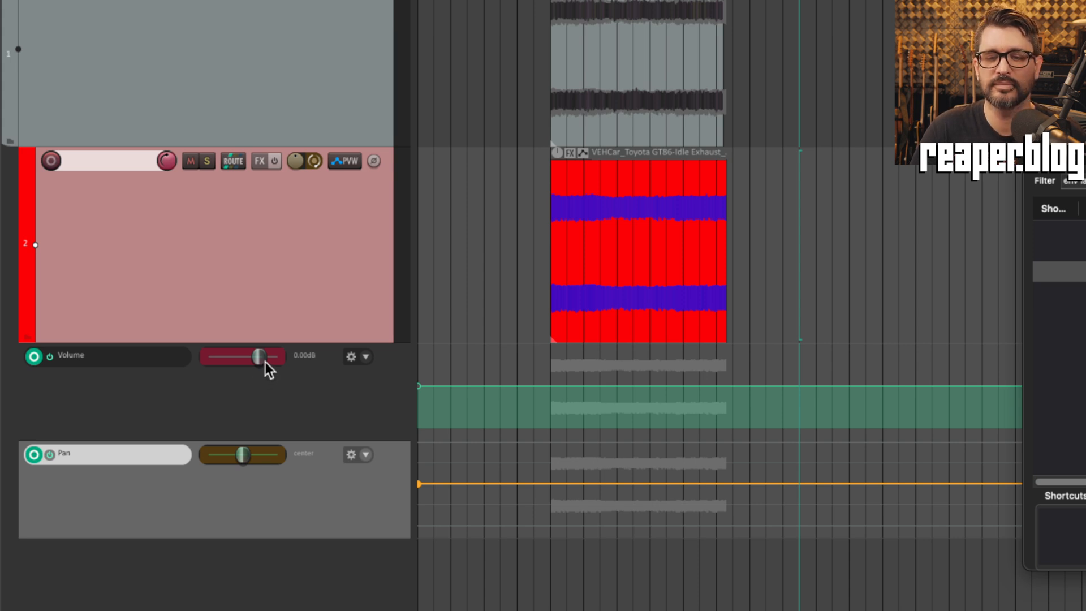
{"action": "left_click", "coordinate": [35, 358]}
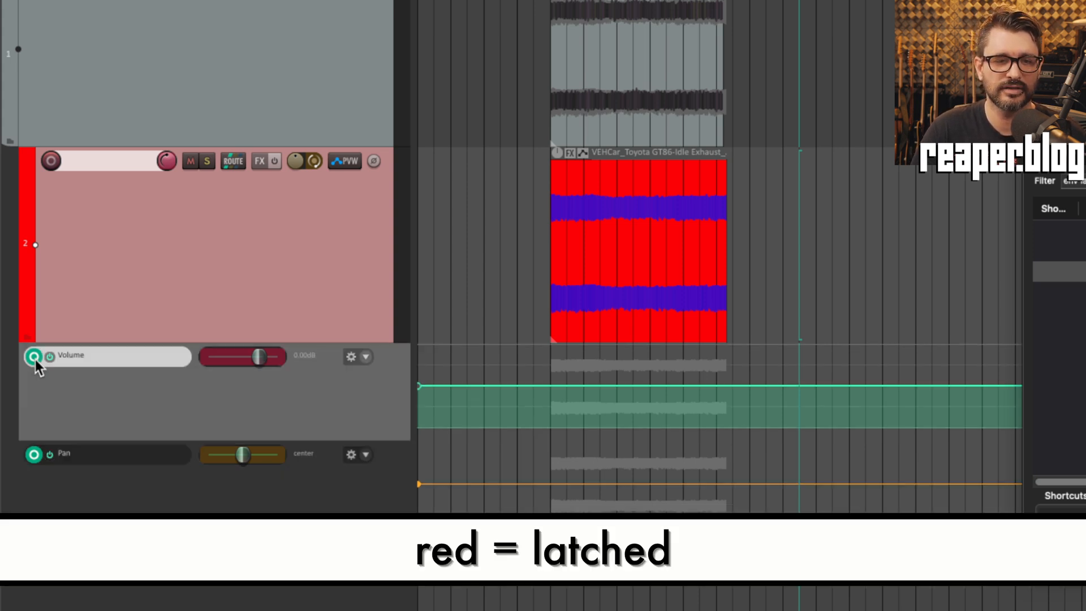
{"action": "left_click", "coordinate": [36, 358]}
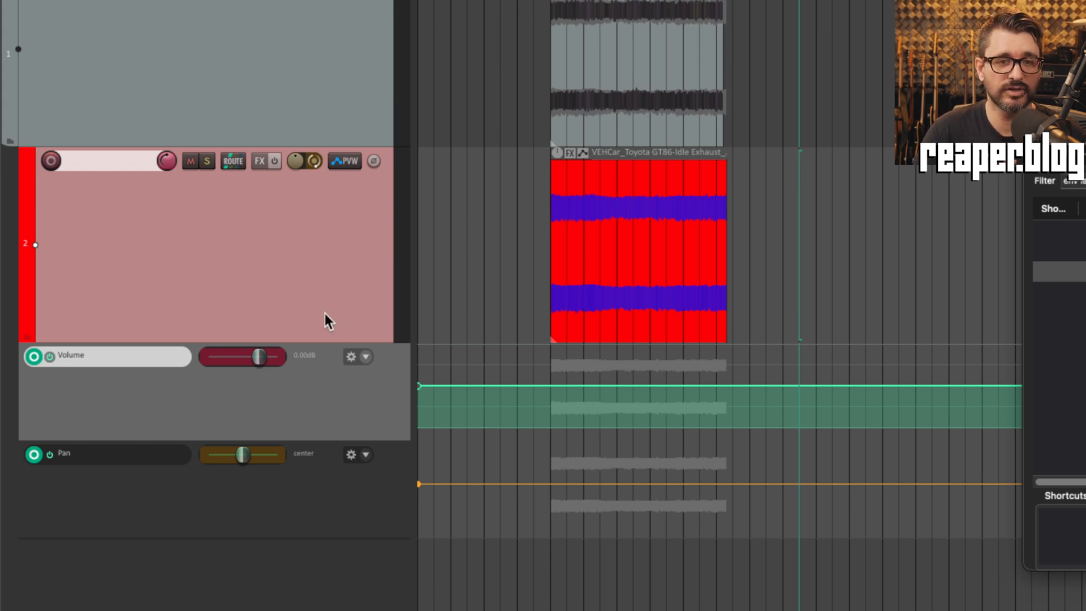
{"action": "left_click", "coordinate": [341, 162]}
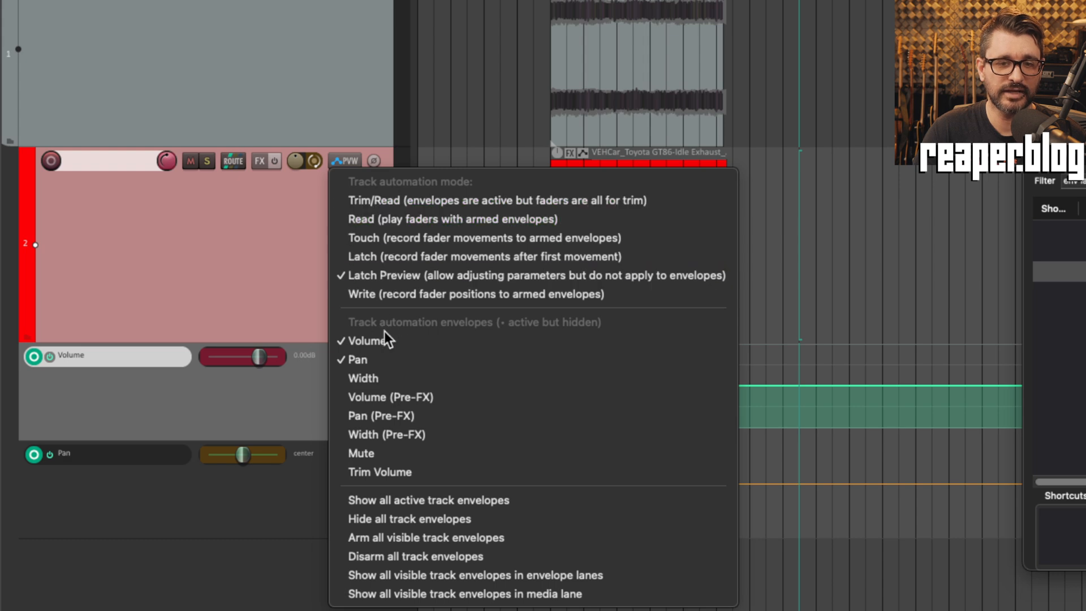
{"action": "left_click", "coordinate": [233, 243]}
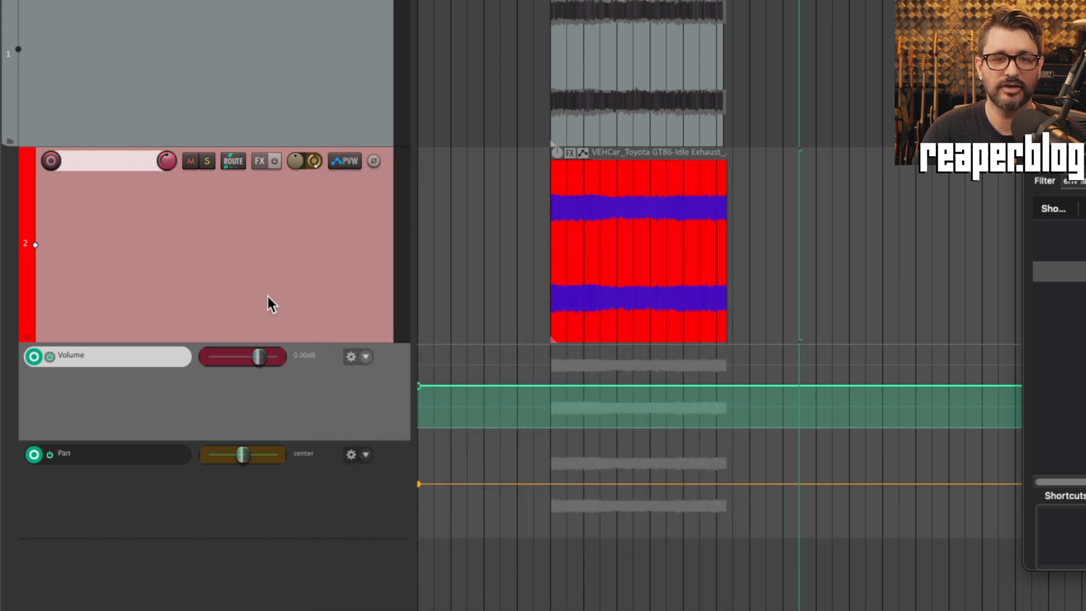
- Bring the action list into view and run "Automation: Clear all track envelope latches"
{"action": "left_click_drag", "start_coordinate": [1083, 109], "coordinate": [525, 107]}
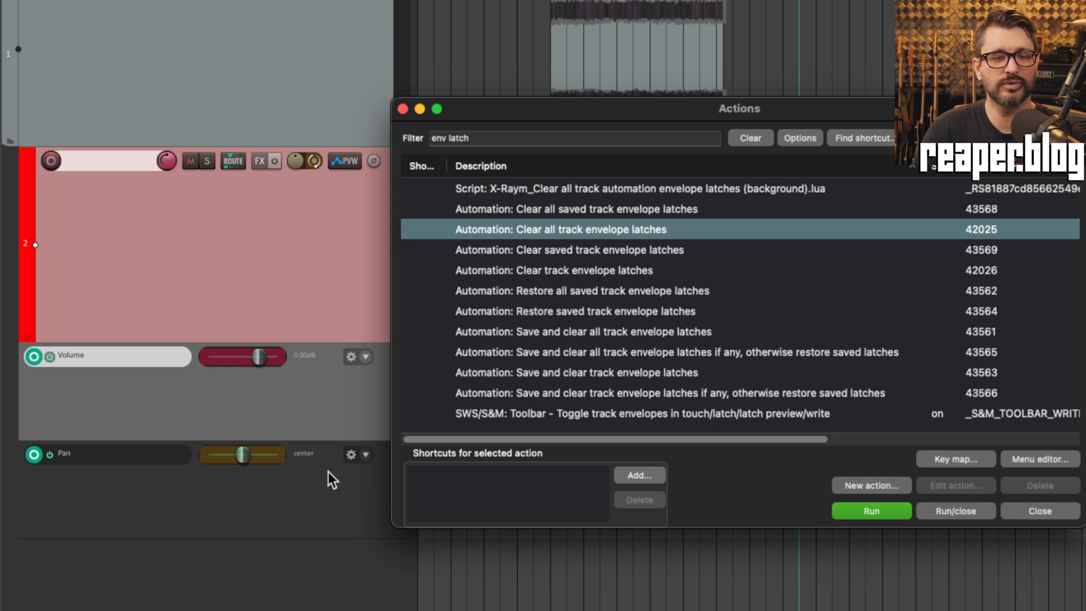
{"action": "left_click", "coordinate": [886, 512]}
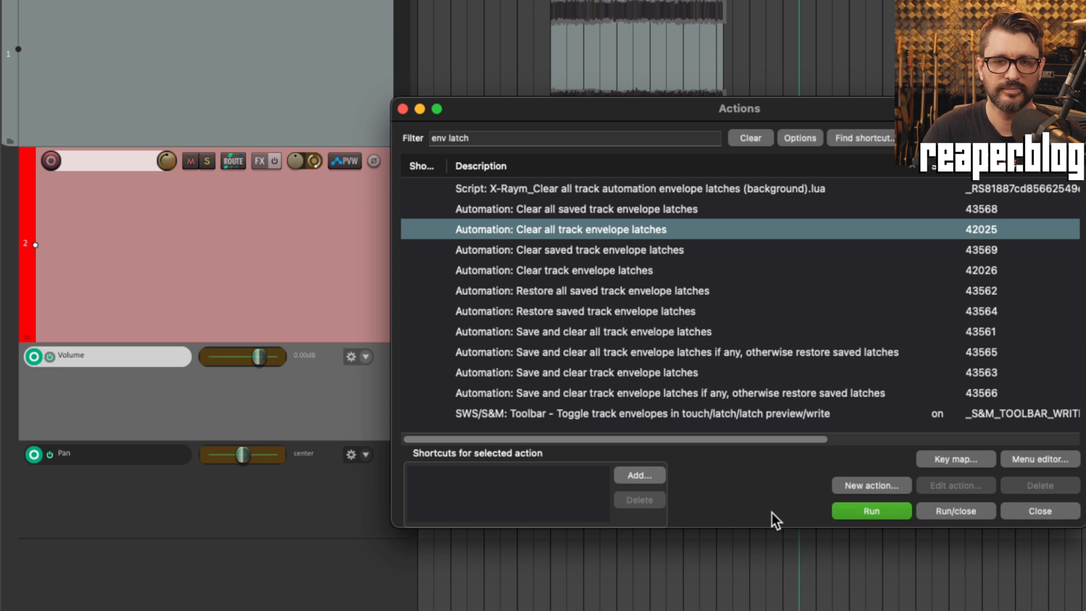
{"action": "left_click", "coordinate": [297, 284]}
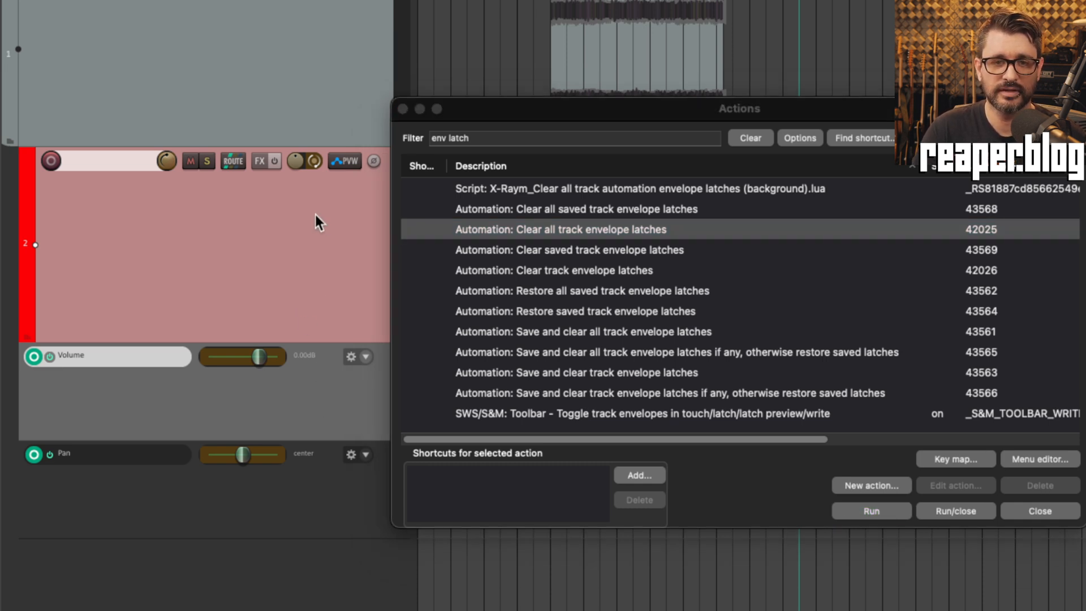
- Latch the width and volume of track 2
{"action": "left_click", "coordinate": [317, 160]}
{"action": "left_click", "coordinate": [306, 395]}
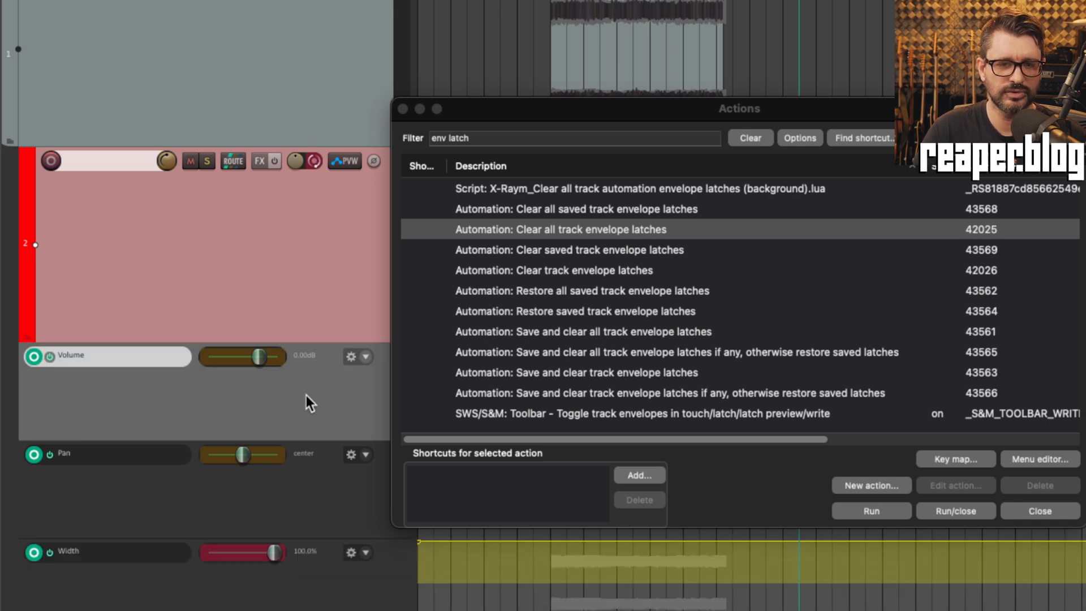
{"action": "left_click", "coordinate": [167, 162]}
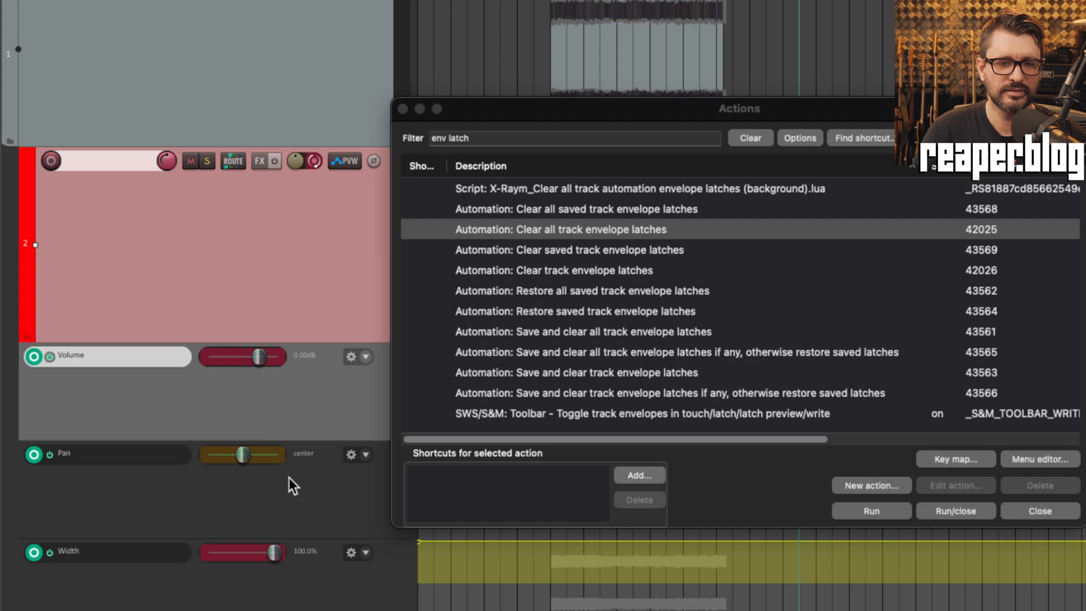
- Run the action that saves and clears track envelope latches, followed by the one that restores all saved track envelope latches
{"action": "left_click_drag", "start_coordinate": [582, 100], "coordinate": [863, 33]}
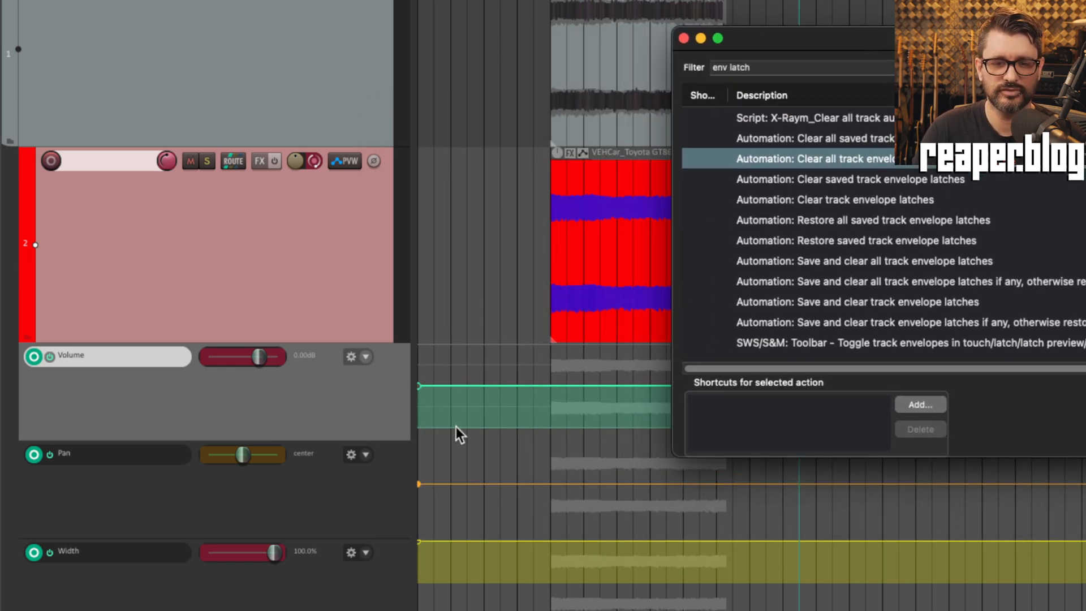
{"action": "left_click", "coordinate": [856, 303]}
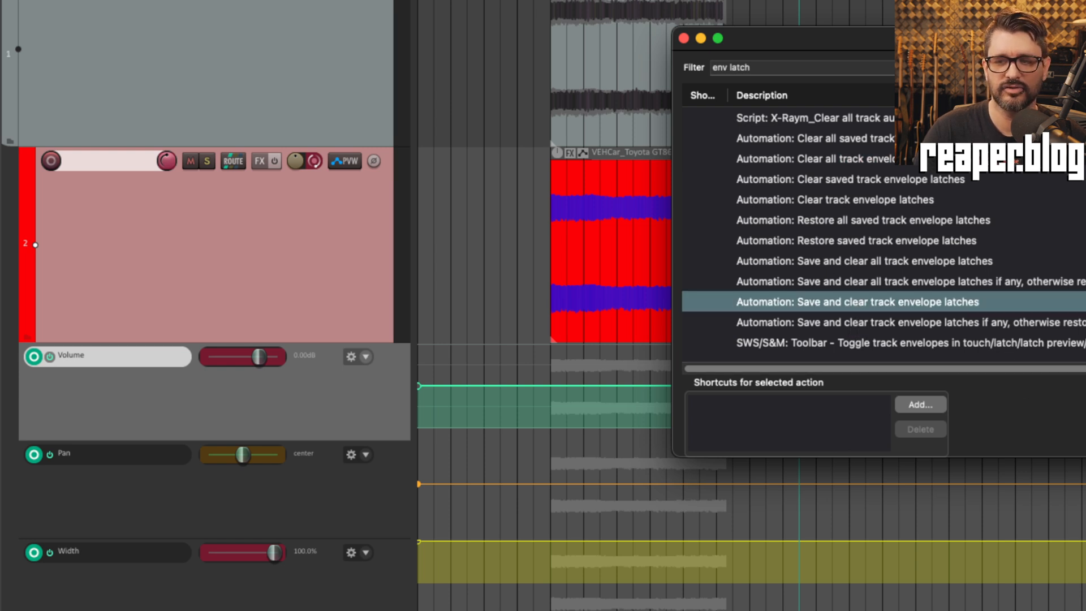
{"action": "key", "text": "Return"}
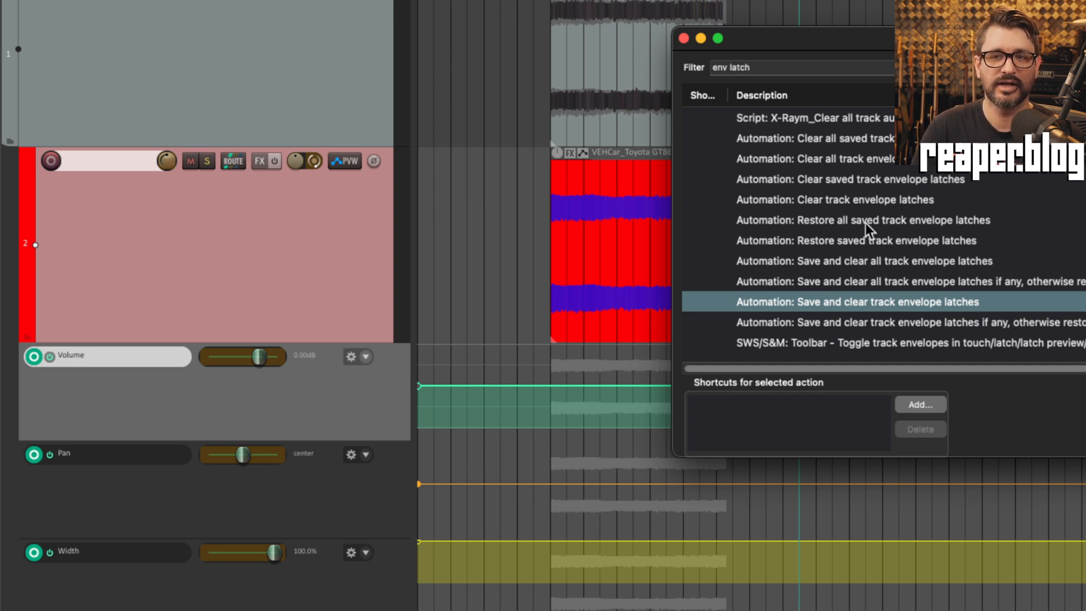
{"action": "left_click", "coordinate": [885, 225]}
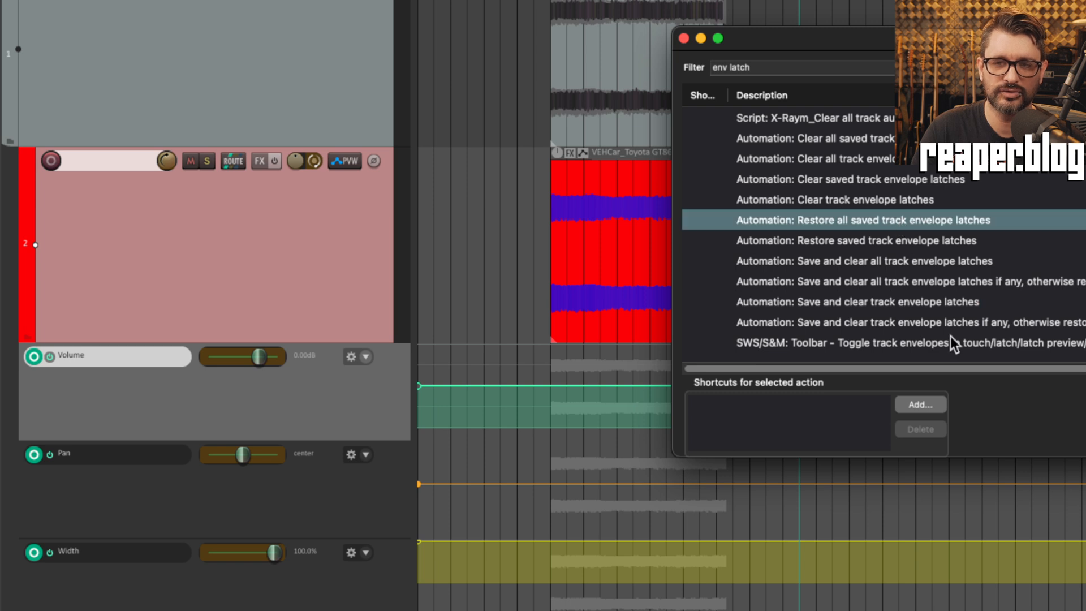
{"action": "key", "text": "Return"}
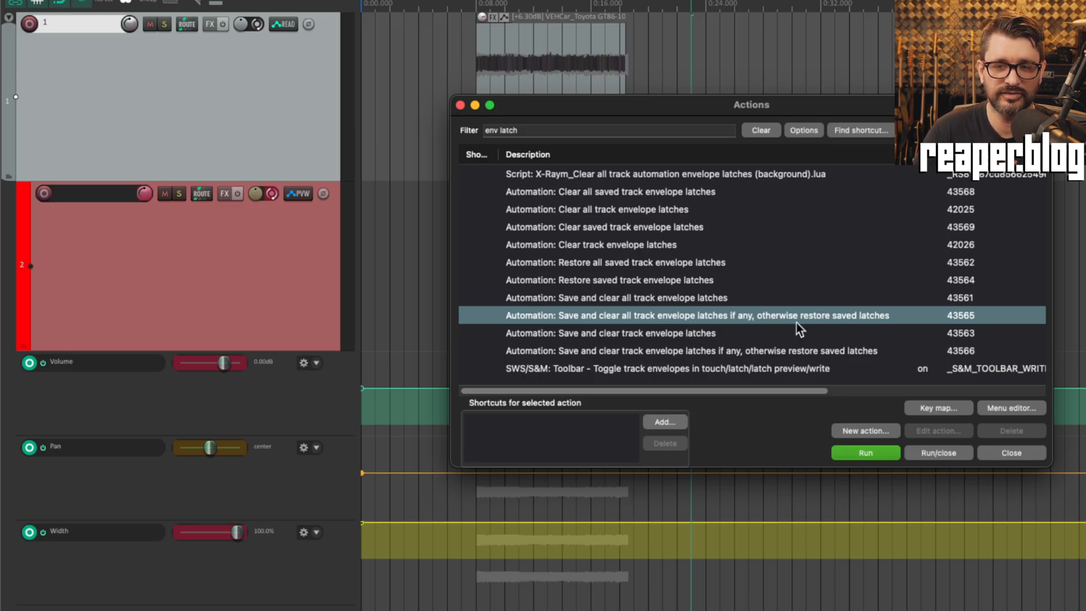
- Compare the all-track and single-track versions of the action "Save and clear track envelope latches if any, otherwise restore saved latches"
{"action": "left_click", "coordinate": [657, 352]}
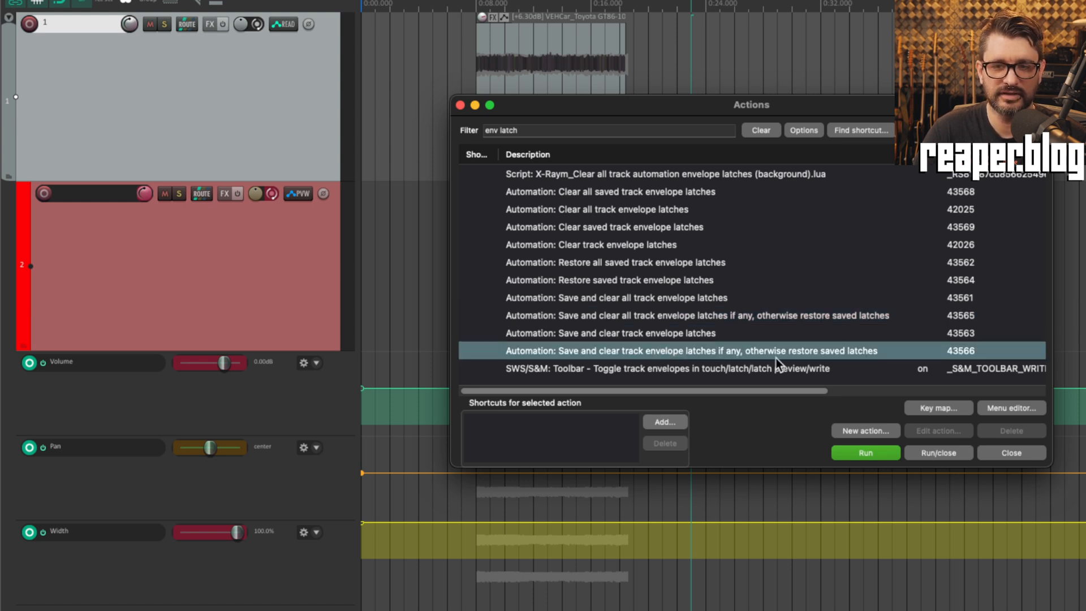
{"action": "left_click", "coordinate": [596, 317]}
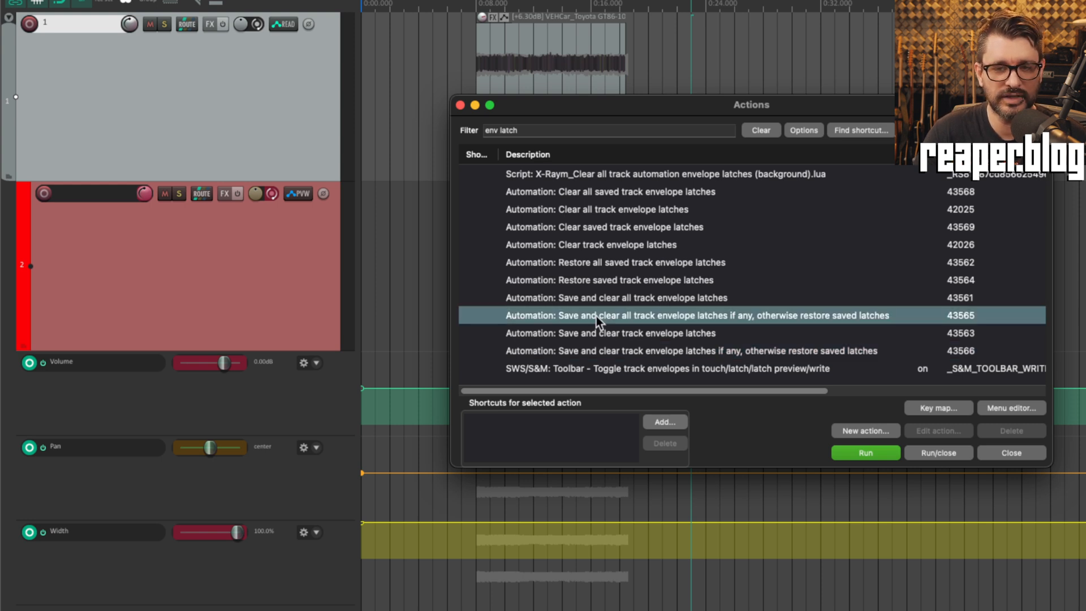
{"action": "left_click", "coordinate": [587, 351]}
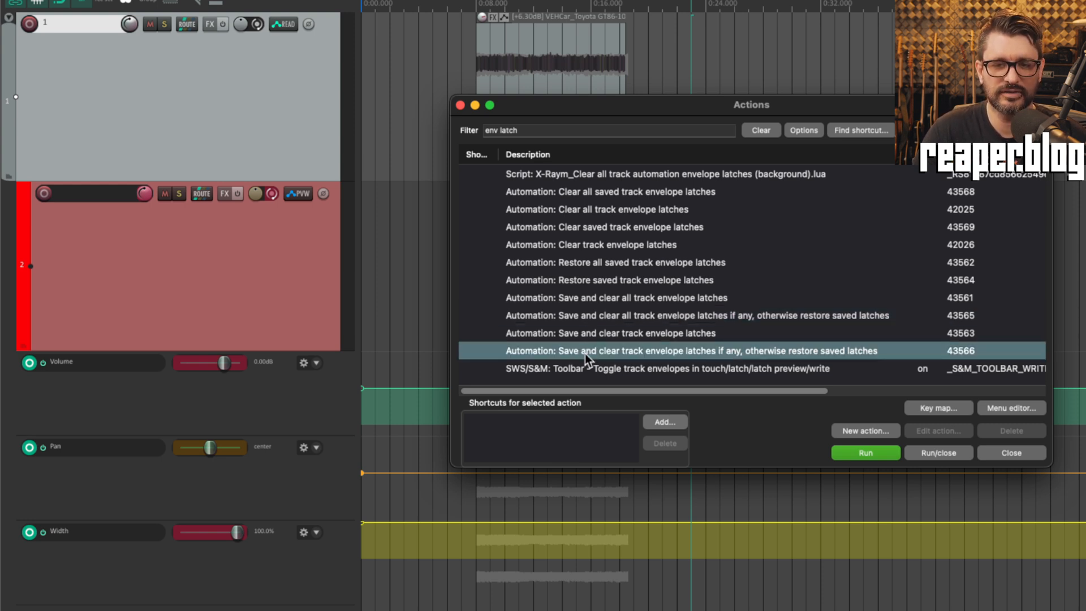
- Set track 1's automation mode to Latch Preview and show its volume envelope
{"action": "left_click", "coordinate": [269, 124]}
{"action": "left_click", "coordinate": [283, 24]}
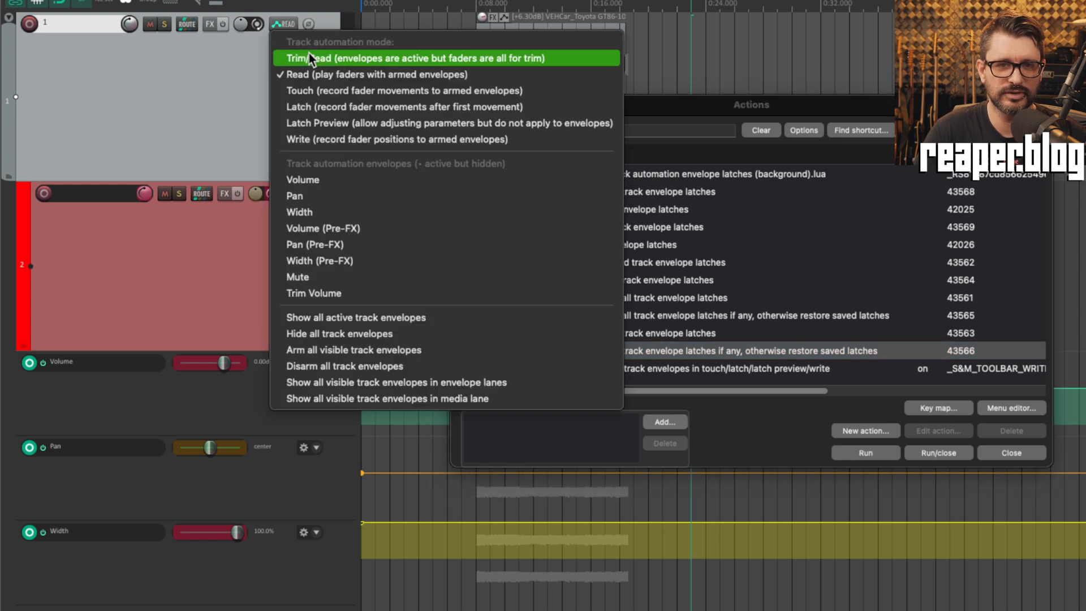
{"action": "left_click", "coordinate": [348, 123]}
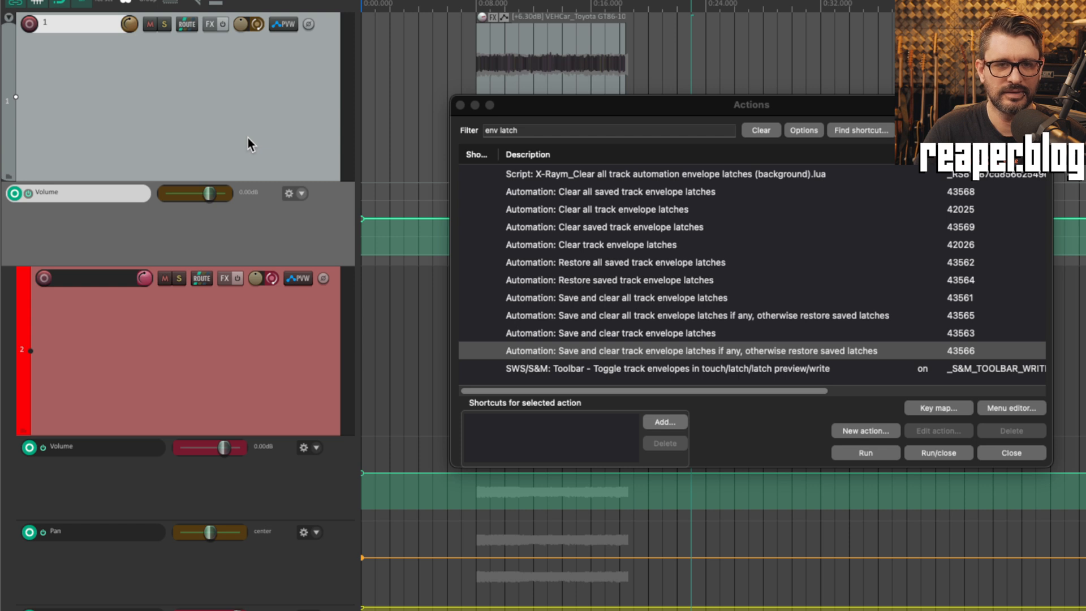
- Latch track 1's volume and run "Save and clear all track envelope latches if any, otherwise restore saved latches"
{"action": "left_click", "coordinate": [211, 192]}
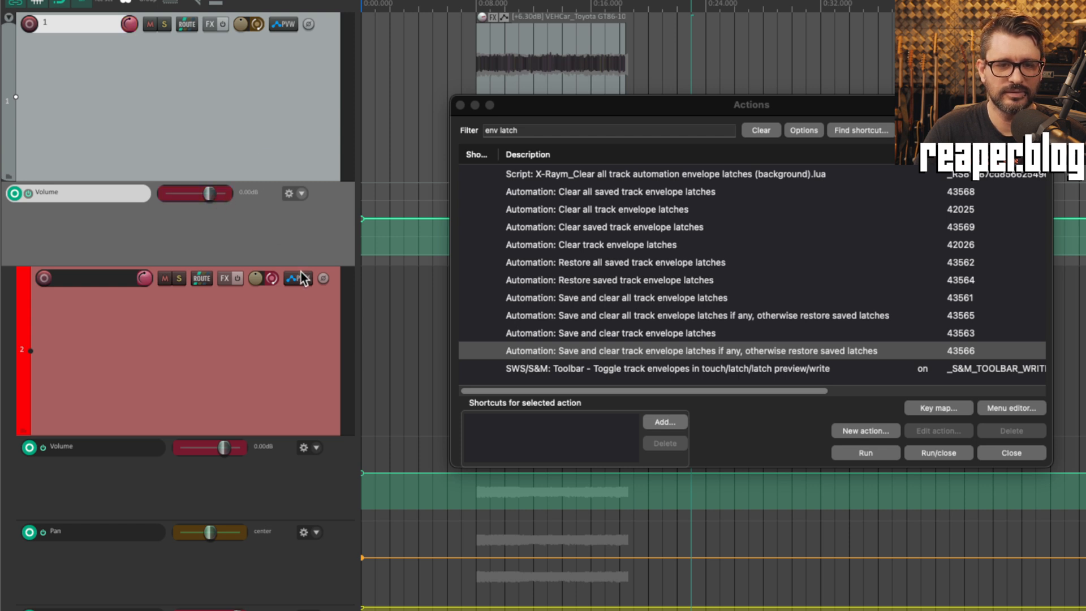
{"action": "left_click", "coordinate": [679, 321]}
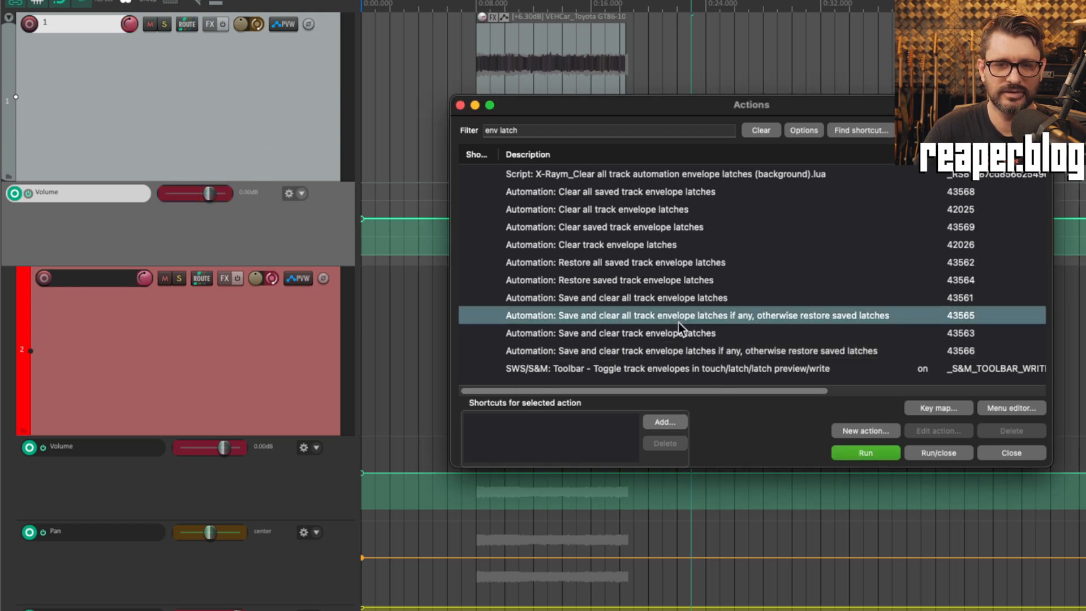
{"action": "left_click", "coordinate": [874, 453]}
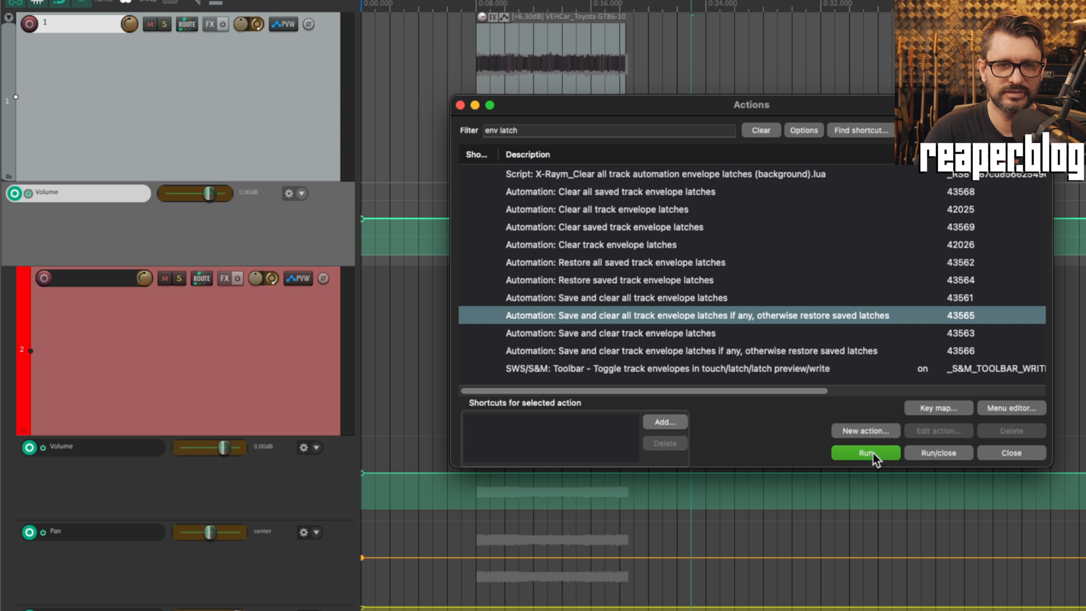
- Select only track 2 and repeatedly run the all-track action that alternates between saving and clearing envelope latches and restoring them
{"action": "left_click", "coordinate": [281, 368]}
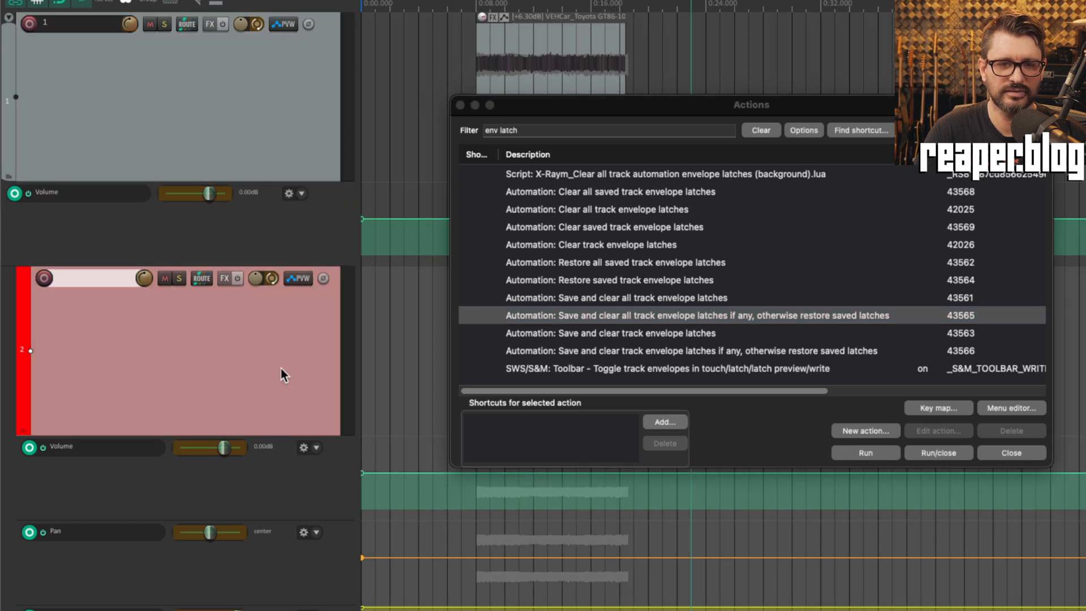
{"action": "left_click", "coordinate": [609, 263]}
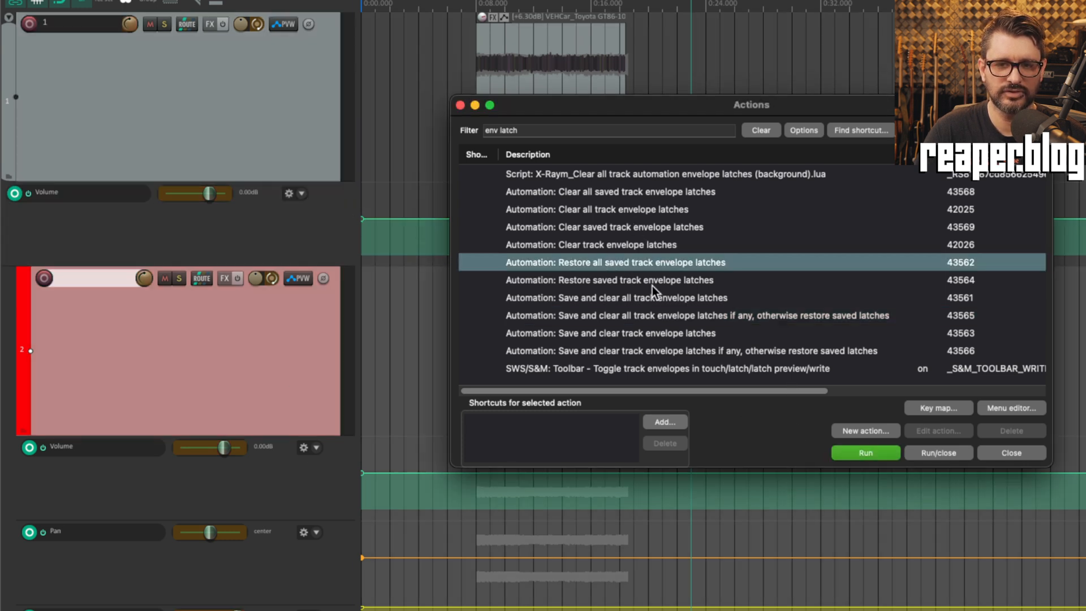
{"action": "left_click", "coordinate": [660, 317]}
{"action": "left_click", "coordinate": [866, 453]}
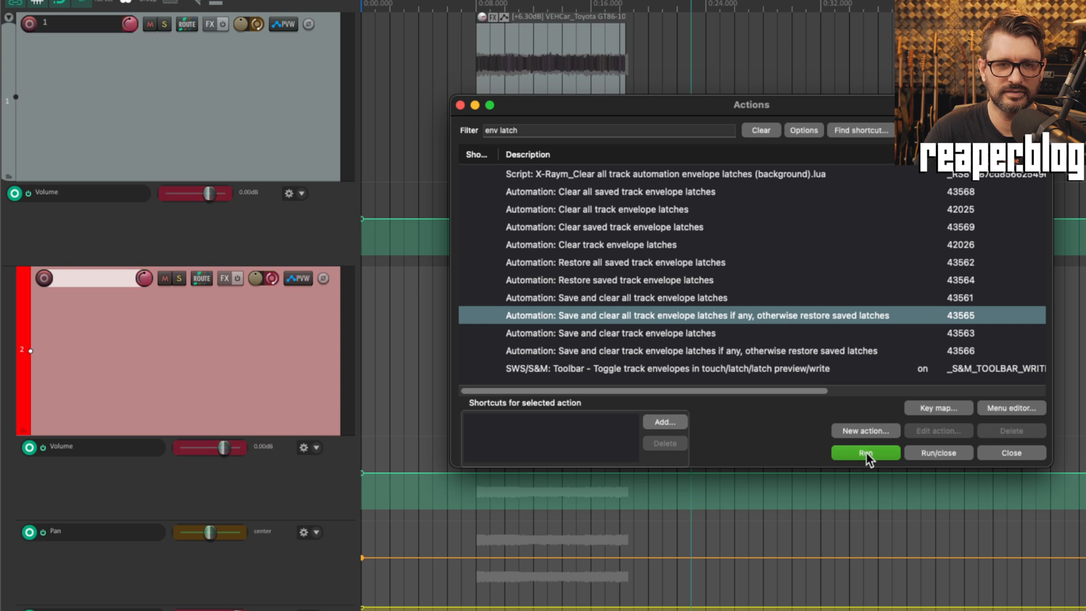
{"action": "left_click", "coordinate": [867, 453]}
{"action": "left_click", "coordinate": [867, 453]}
{"action": "left_click", "coordinate": [867, 453]}
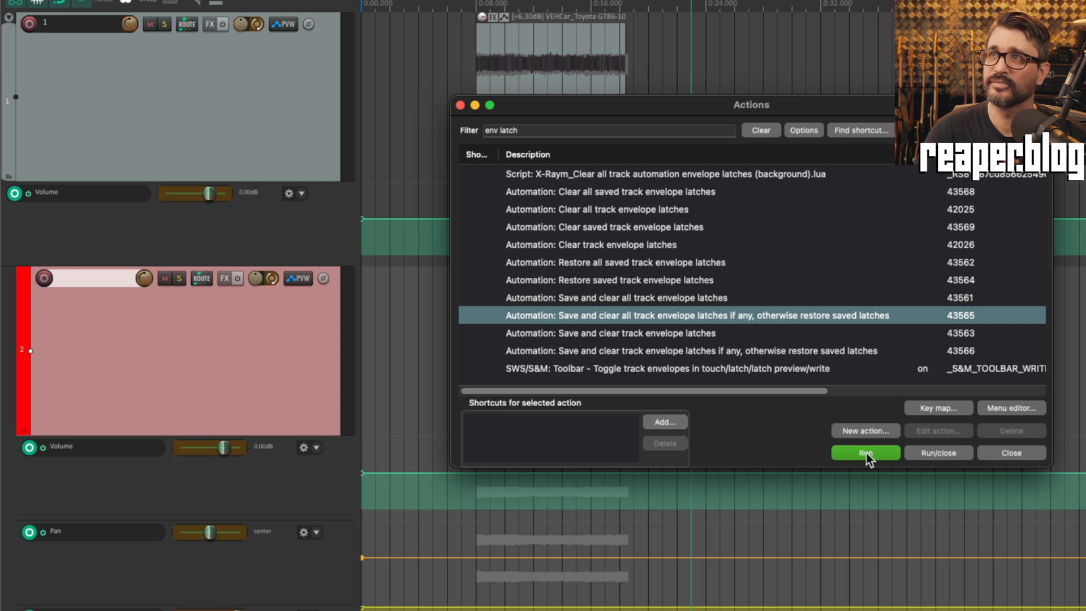
{"action": "left_click", "coordinate": [866, 453]}
{"action": "left_click", "coordinate": [867, 454]}
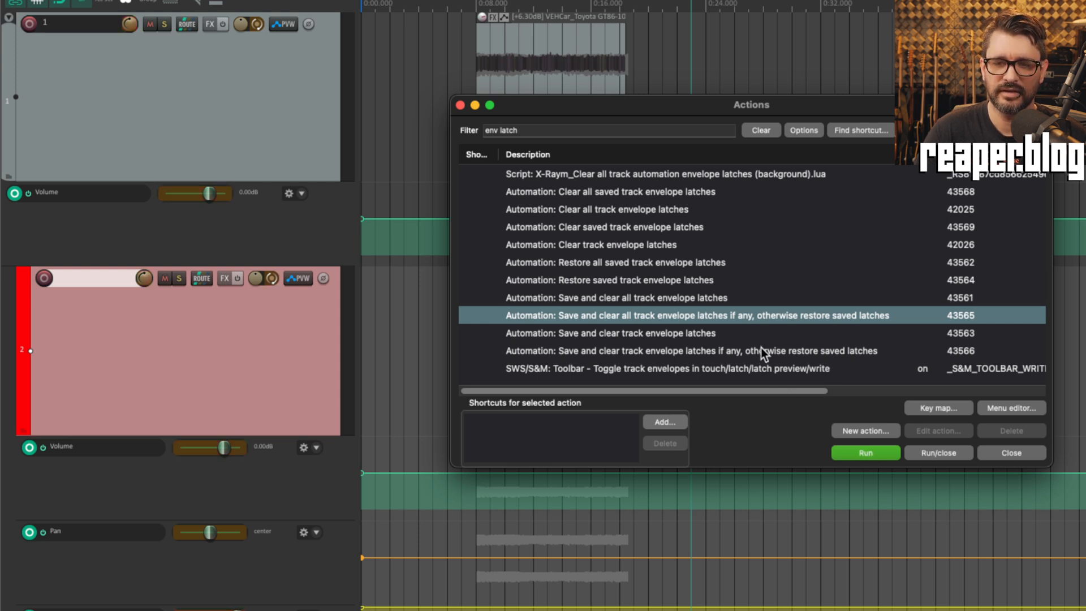
- Run "Save and clear track envelope latches if any, otherwise restore saved latches" repeatedly on track 2
{"action": "left_click", "coordinate": [761, 349]}
{"action": "left_click", "coordinate": [858, 450]}
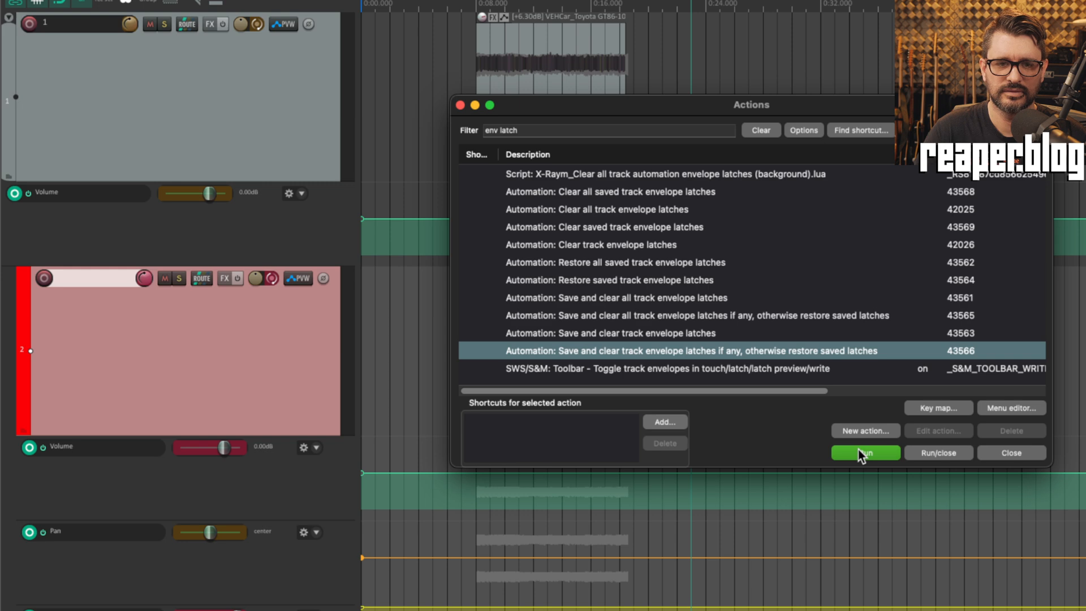
{"action": "left_click", "coordinate": [857, 449]}
{"action": "left_click", "coordinate": [858, 449]}
{"action": "left_click", "coordinate": [857, 449]}
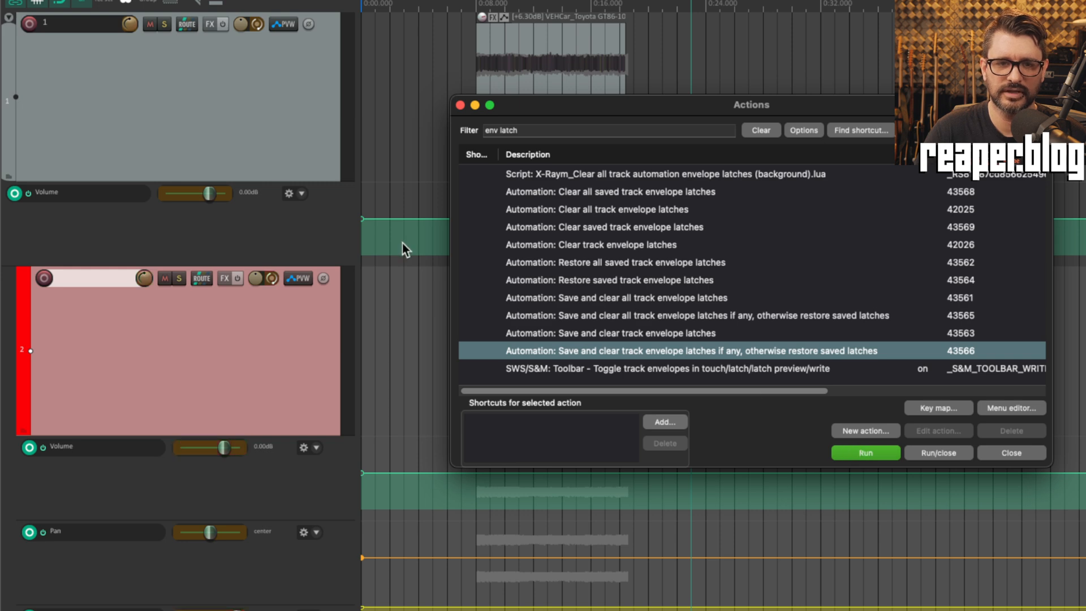
- Select track 1 as the target for the single-track action that saves, clears or restores envelope latches
{"action": "left_click", "coordinate": [327, 164]}
{"action": "left_click", "coordinate": [681, 346]}
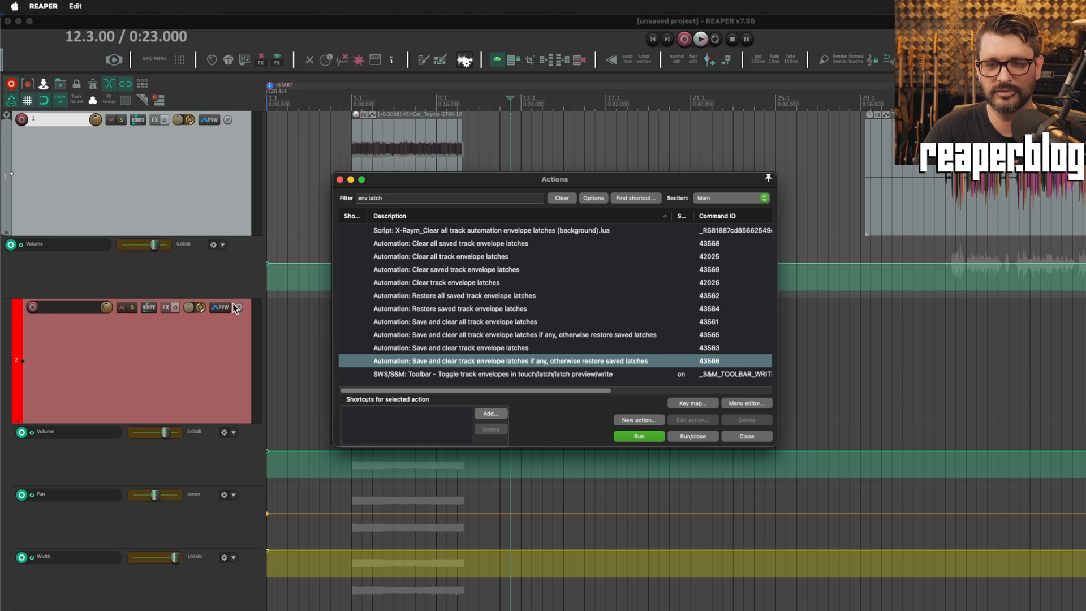
{"action": "left_click", "coordinate": [231, 221]}
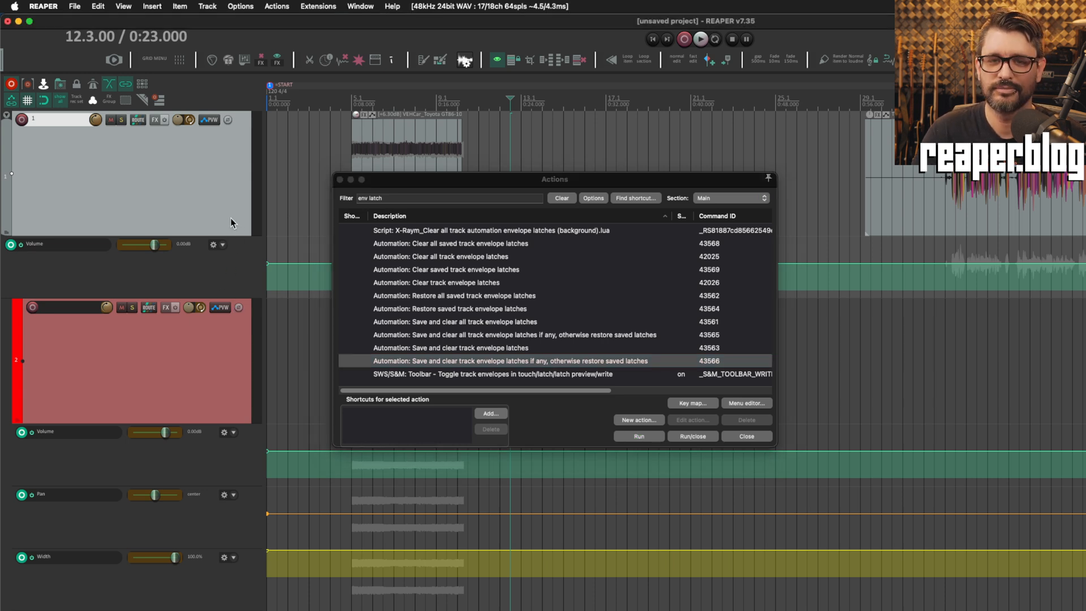
{"action": "left_click_drag", "start_coordinate": [400, 187], "coordinate": [419, 181]}
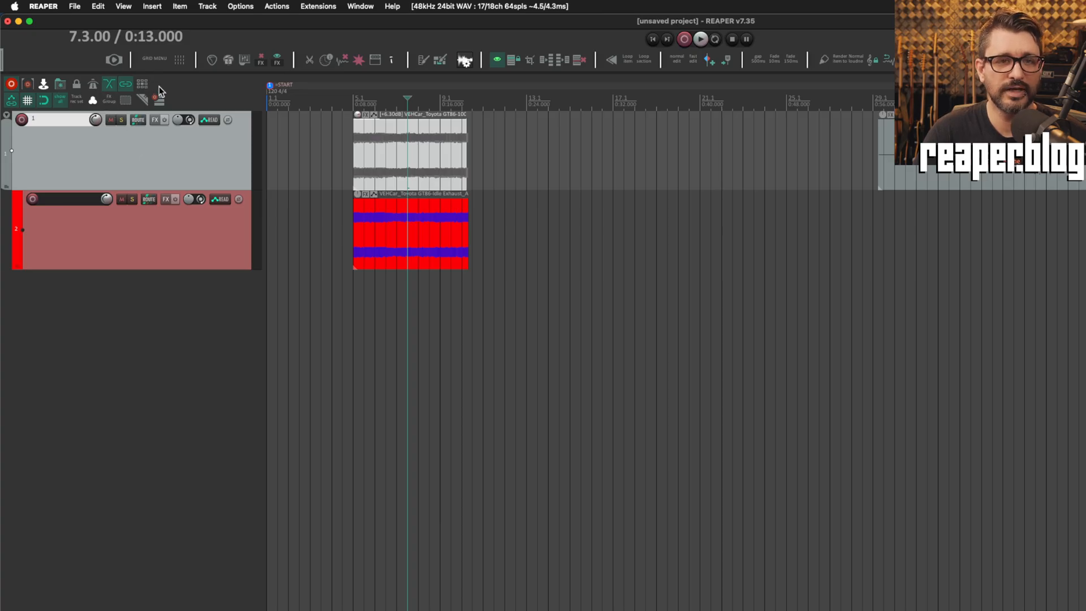
- Review the ripple editing options and toggle ripple editing on and off
{"action": "right_click", "coordinate": [141, 86]}
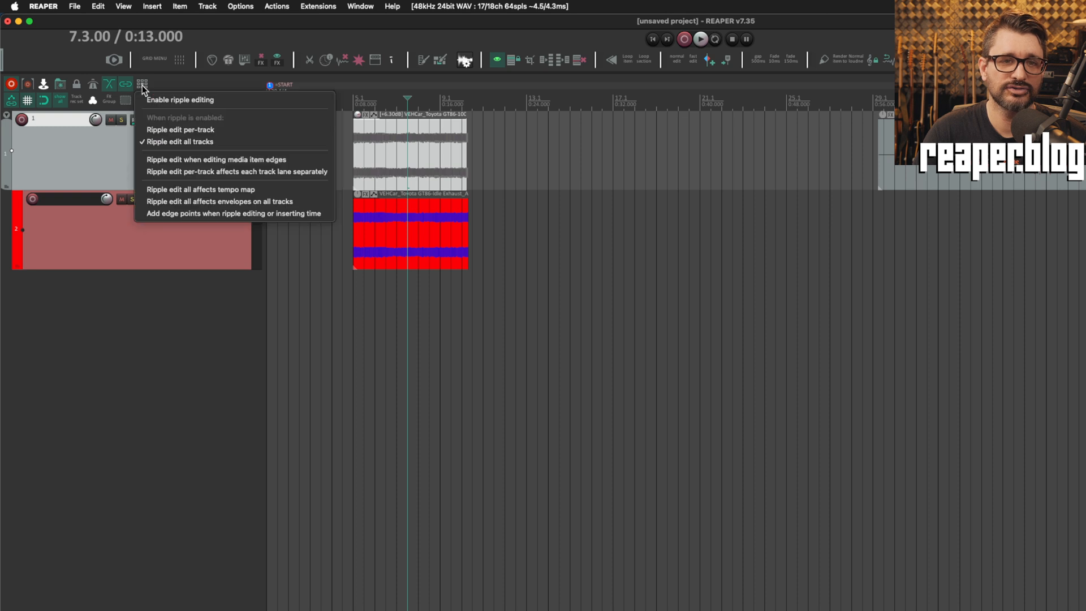
{"action": "left_click", "coordinate": [143, 86]}
{"action": "left_click", "coordinate": [143, 87]}
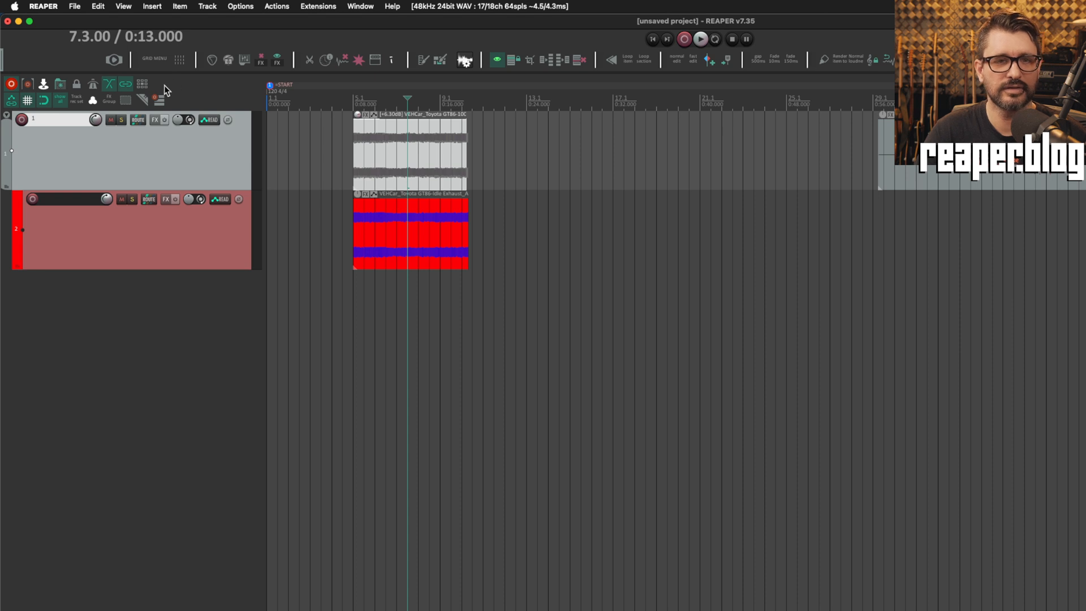
{"action": "left_click", "coordinate": [143, 84]}
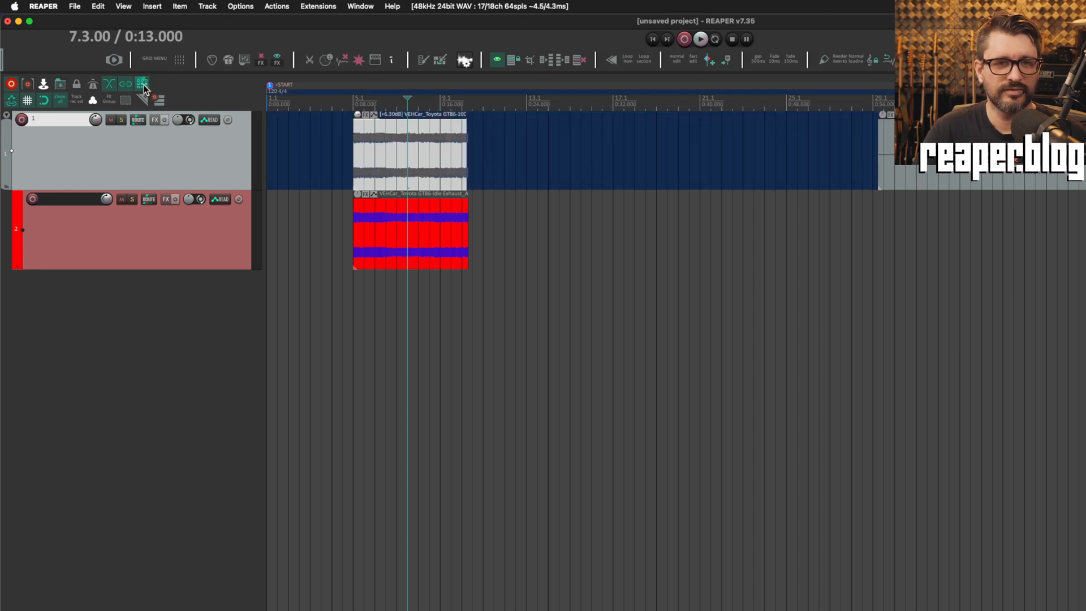
{"action": "left_click", "coordinate": [143, 84]}
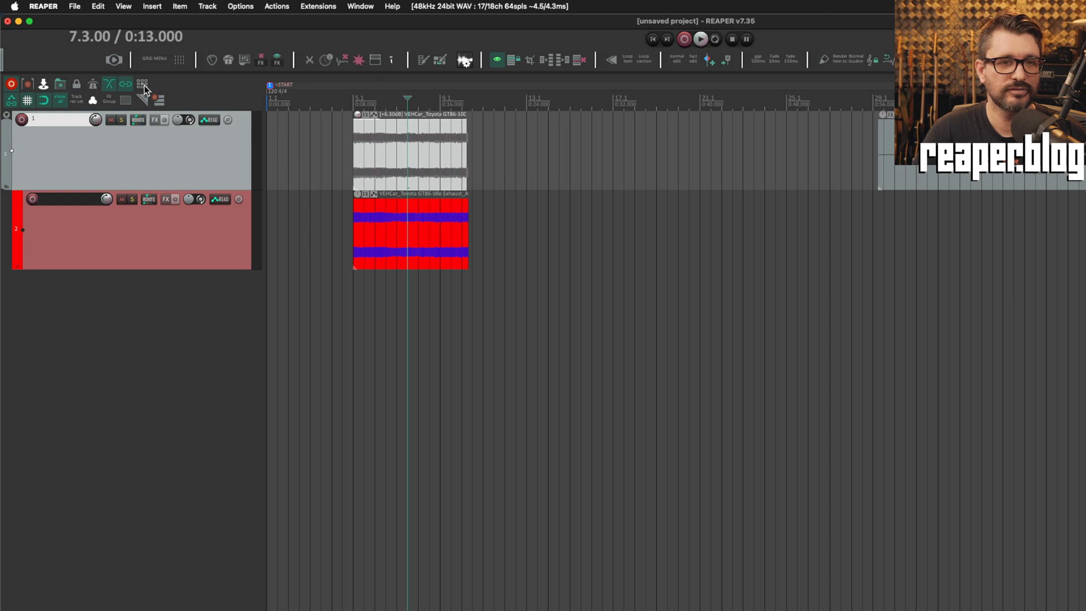
{"action": "left_click", "coordinate": [143, 84]}
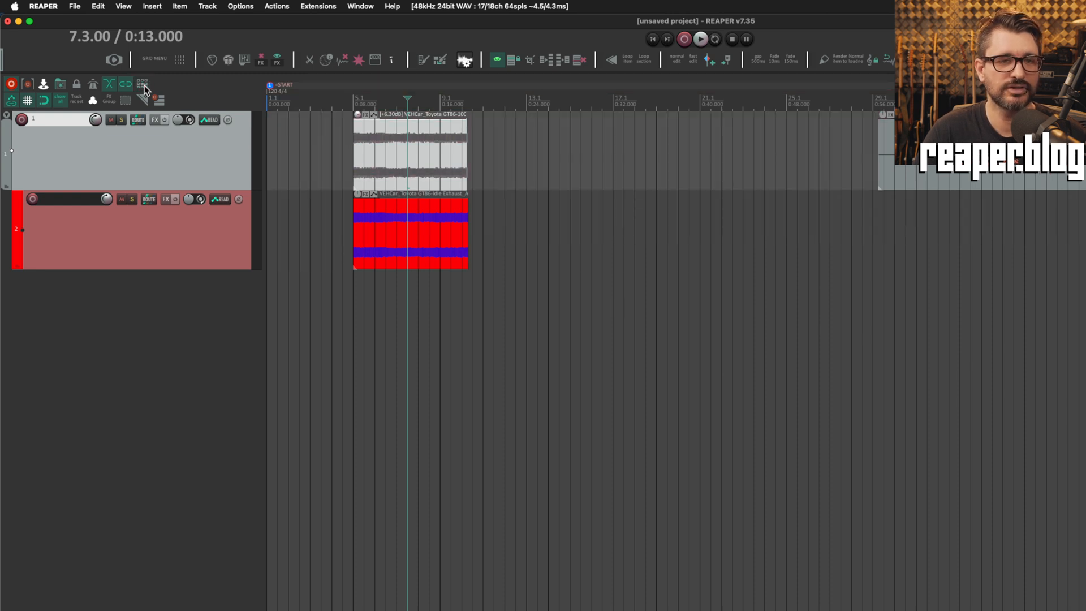
- Compare "Enable ripple editing" in the customized main toolbar with "Toggle ripple editing" in the default toolbar, and close the customization dialog
{"action": "right_click", "coordinate": [144, 85]}
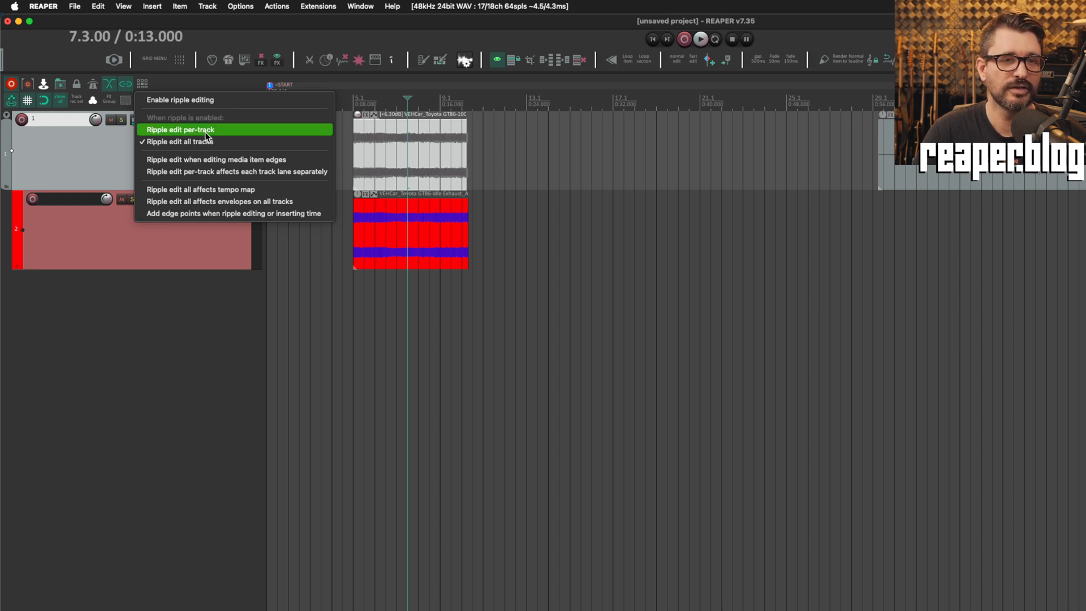
{"action": "right_click", "coordinate": [195, 84]}
{"action": "left_click", "coordinate": [232, 131]}
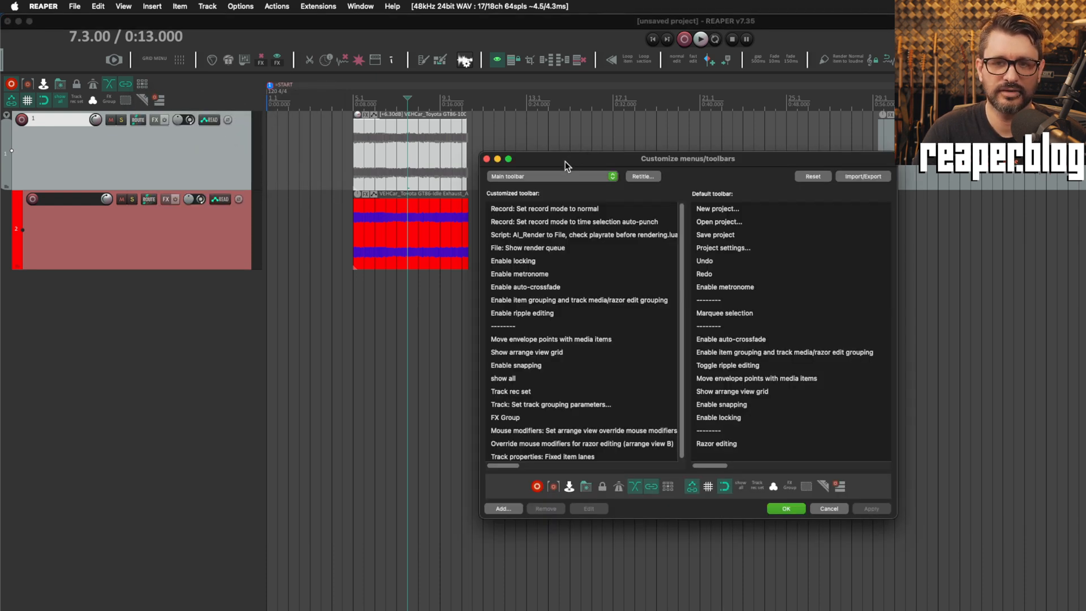
{"action": "left_click_drag", "start_coordinate": [565, 161], "coordinate": [485, 110]}
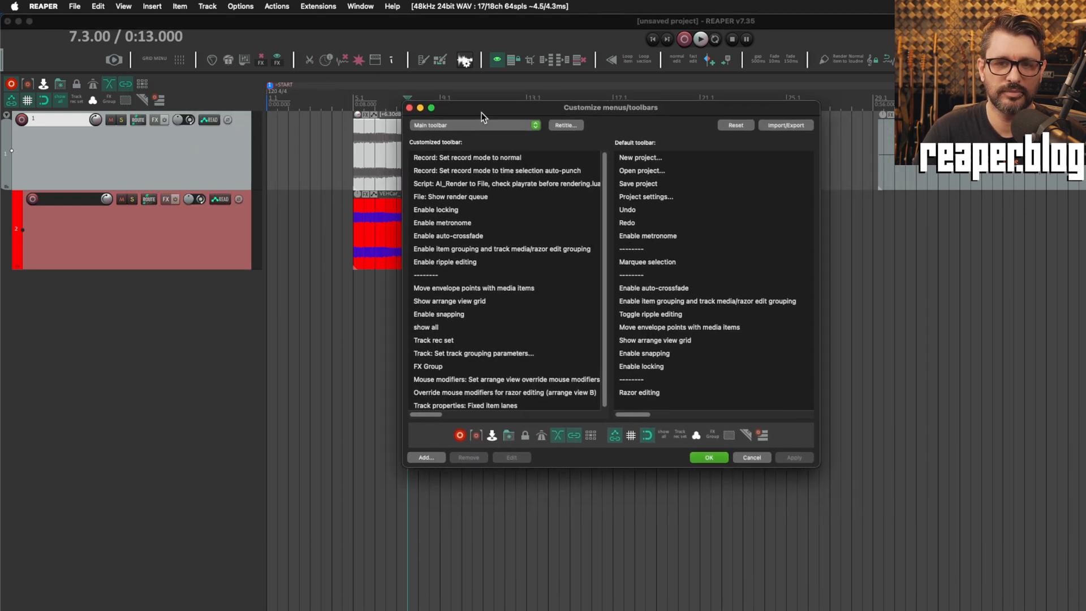
{"action": "left_click", "coordinate": [452, 267]}
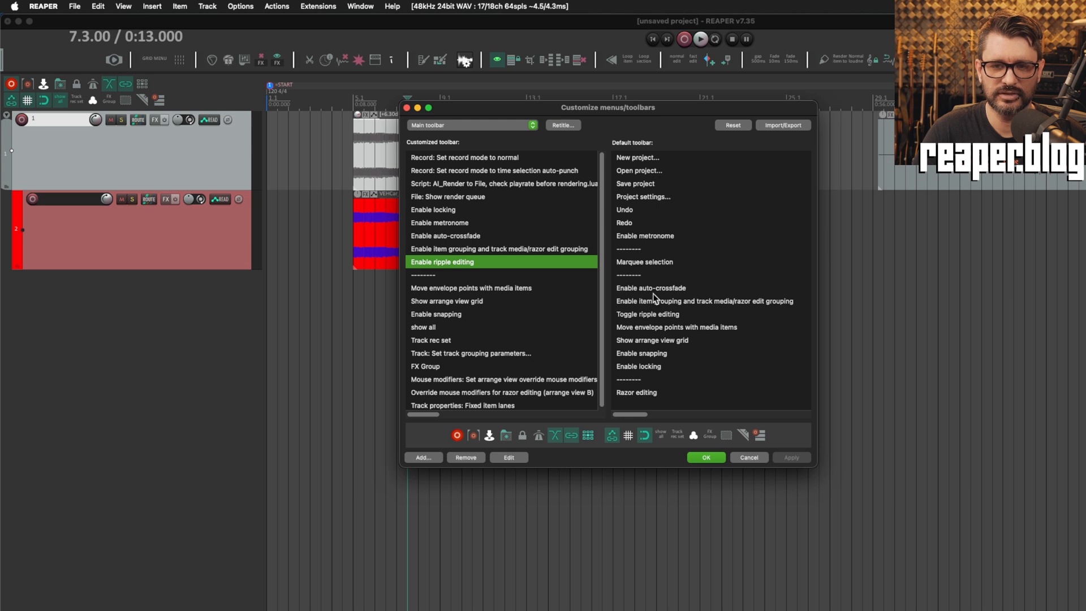
{"action": "left_click", "coordinate": [653, 312]}
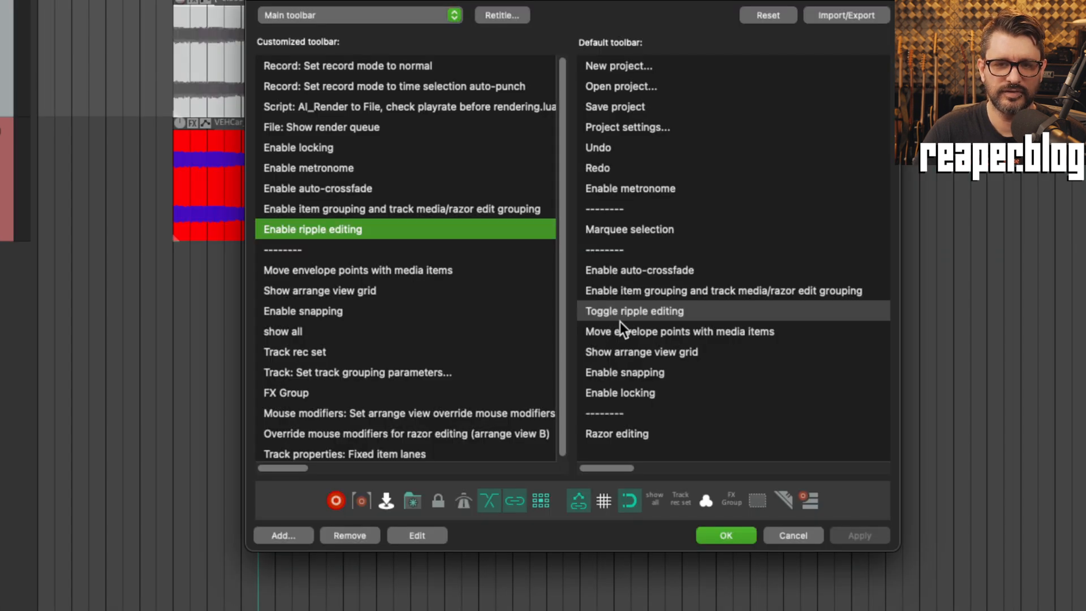
{"action": "left_click", "coordinate": [656, 314]}
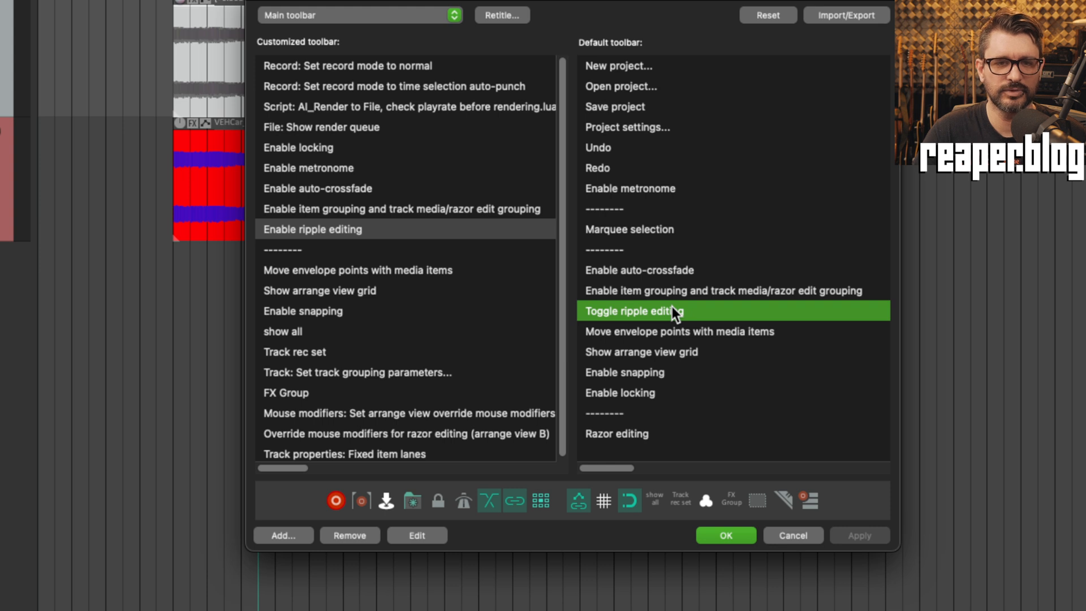
{"action": "left_click", "coordinate": [422, 235]}
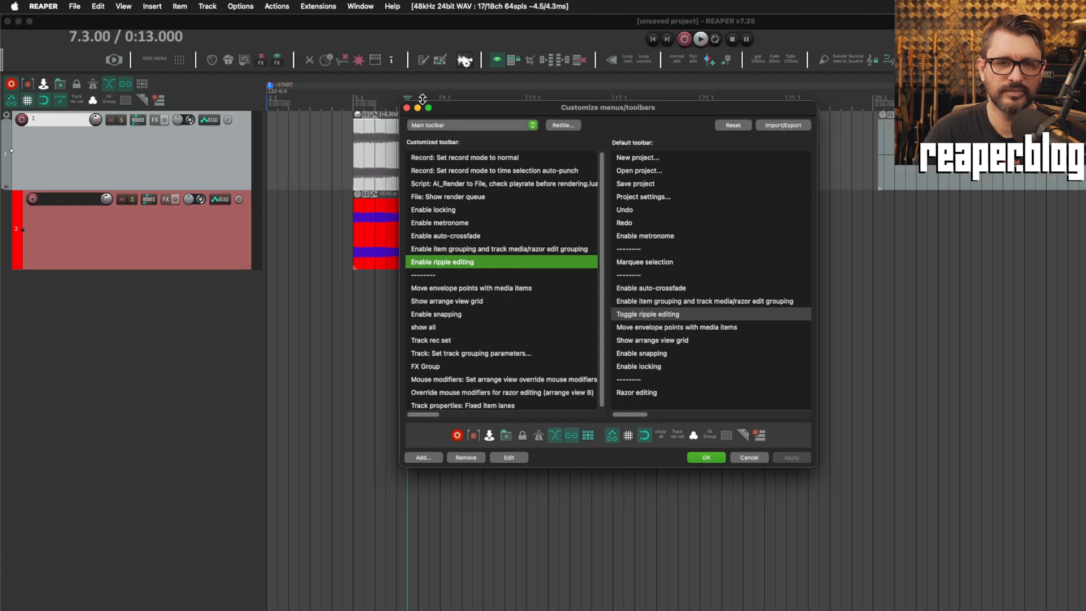
{"action": "key", "text": "Return"}
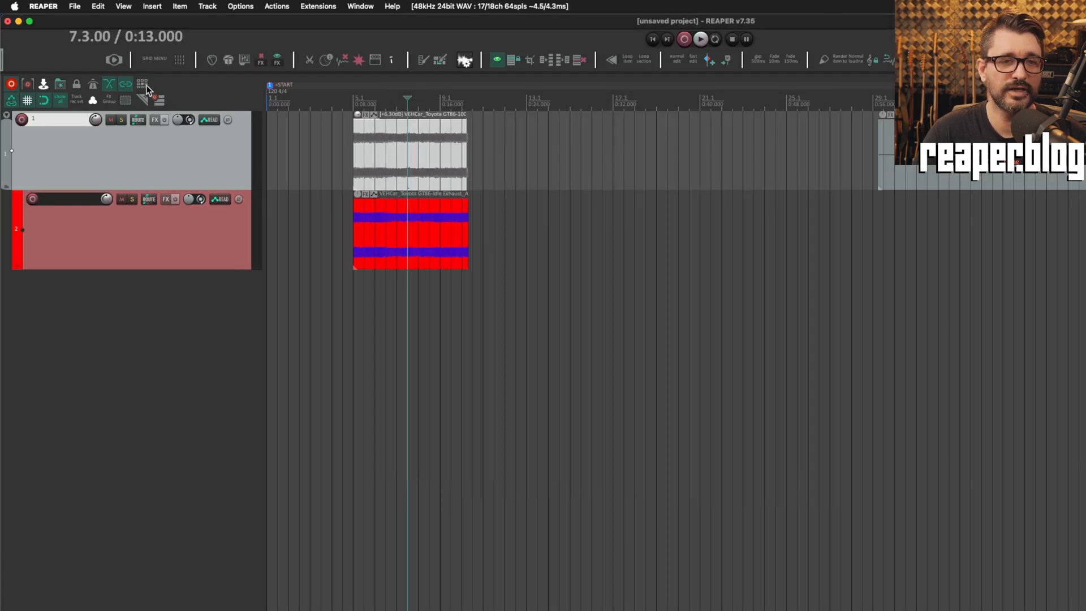
- Examine the ripple editing option "Ripple edit all affects envelopes on all tracks"
{"action": "right_click", "coordinate": [147, 88]}
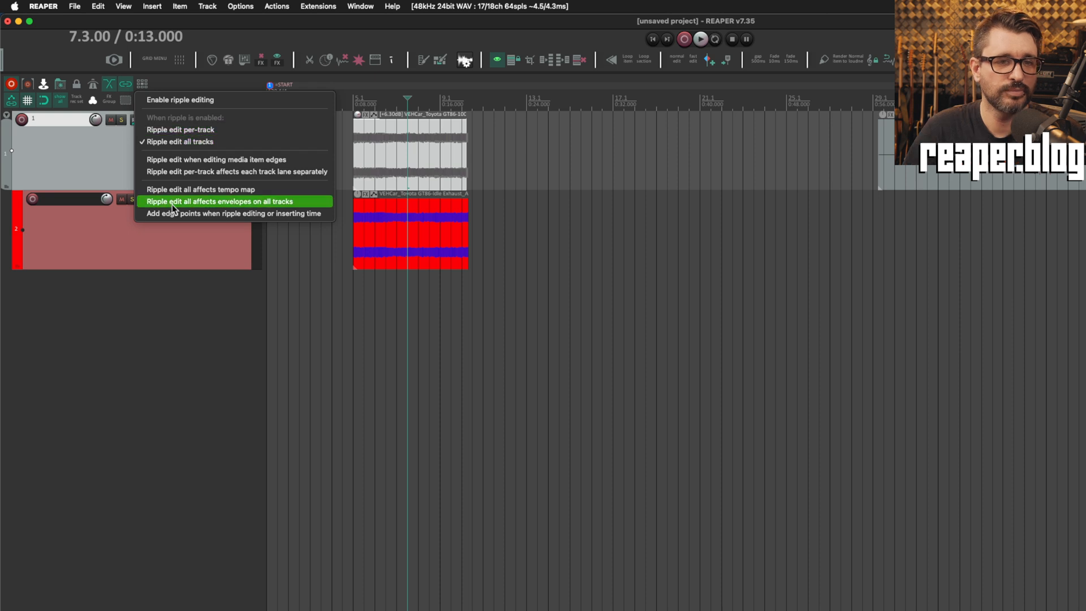
{"action": "left_click", "coordinate": [287, 201]}
- Show track 2's volume envelope and draw a freehand curve on it from about 0:29 to 1:10
{"action": "left_click", "coordinate": [670, 170]}
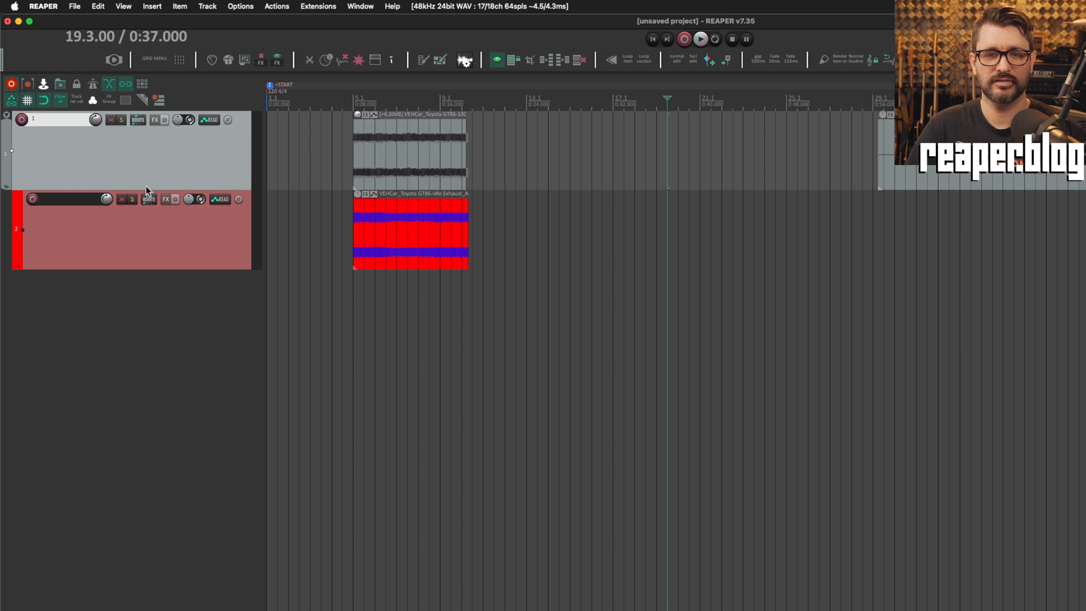
{"action": "left_click", "coordinate": [179, 230]}
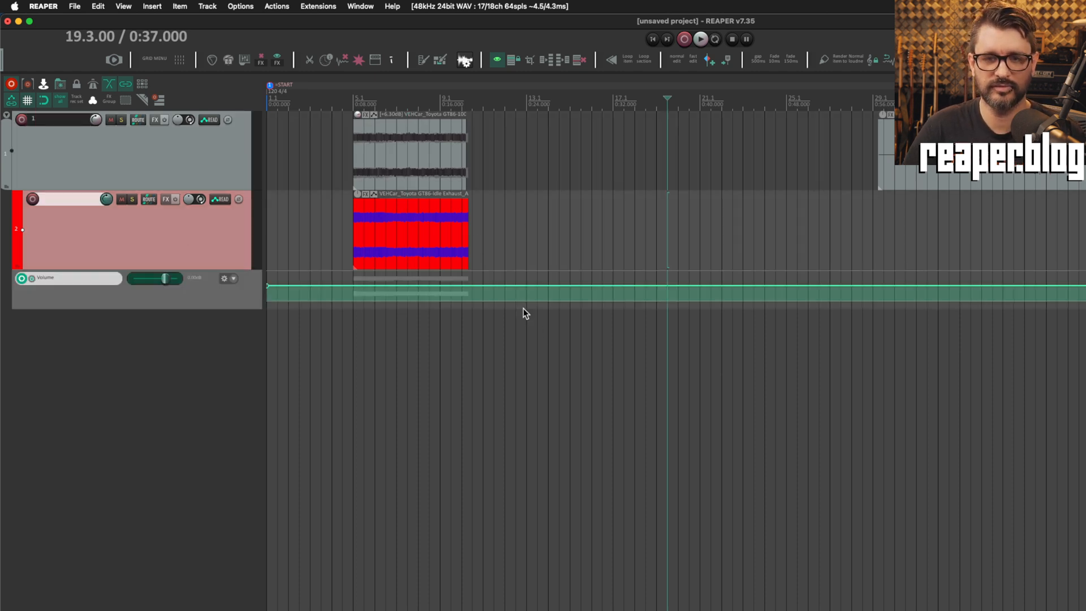
{"action": "mouse_move", "coordinate": [582, 287]}
{"action": "left_mouse_down"}
{"action": "mouse_move", "coordinate": [990, 311]}
{"action": "mouse_move", "coordinate": [1024, 286]}
{"action": "left_mouse_up"}
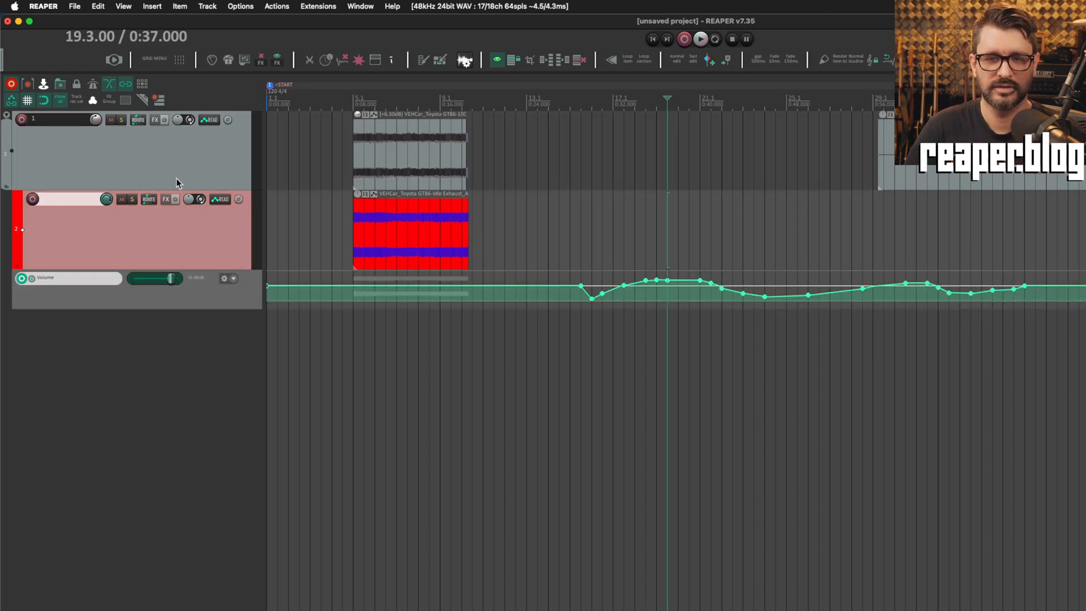
- Enable ripple editing for all tracks and select the first media item on track 1
{"action": "left_click", "coordinate": [142, 85]}
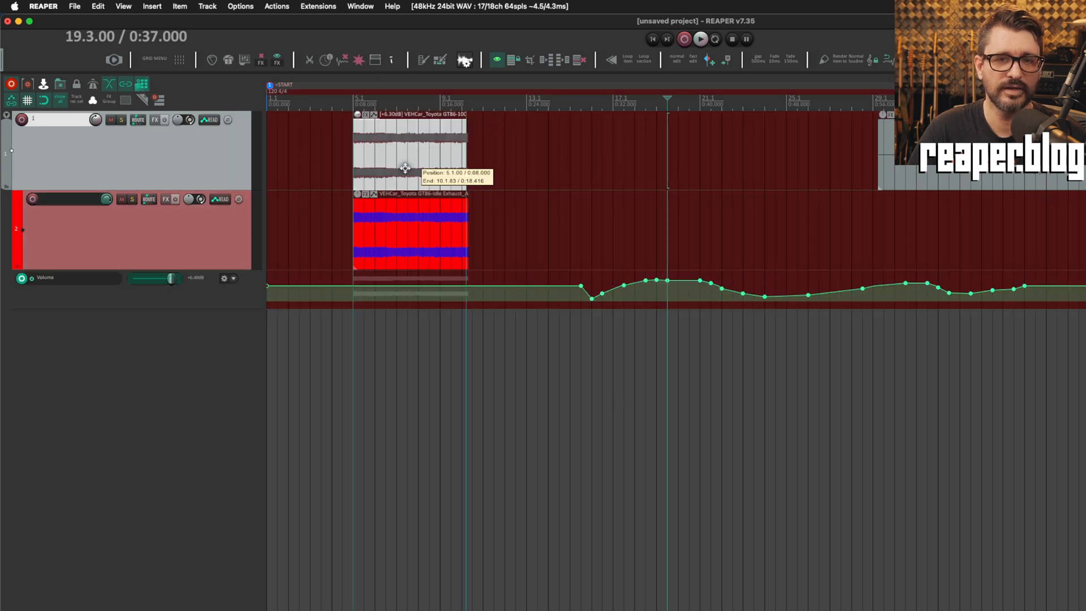
{"action": "left_click", "coordinate": [405, 169]}
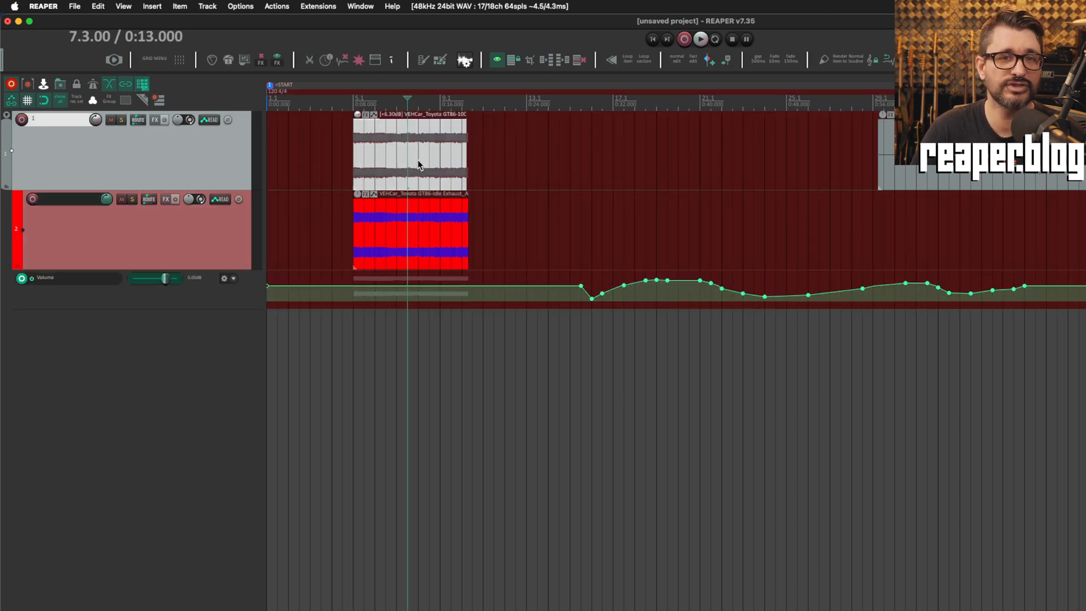
{"action": "left_click", "coordinate": [279, 6]}
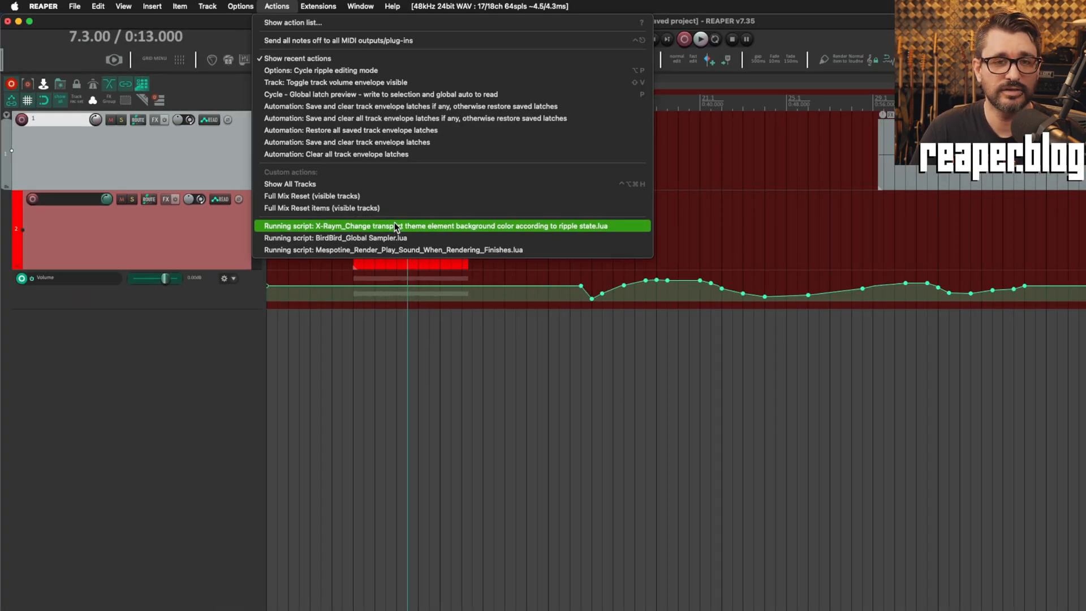
{"action": "left_click", "coordinate": [221, 176]}
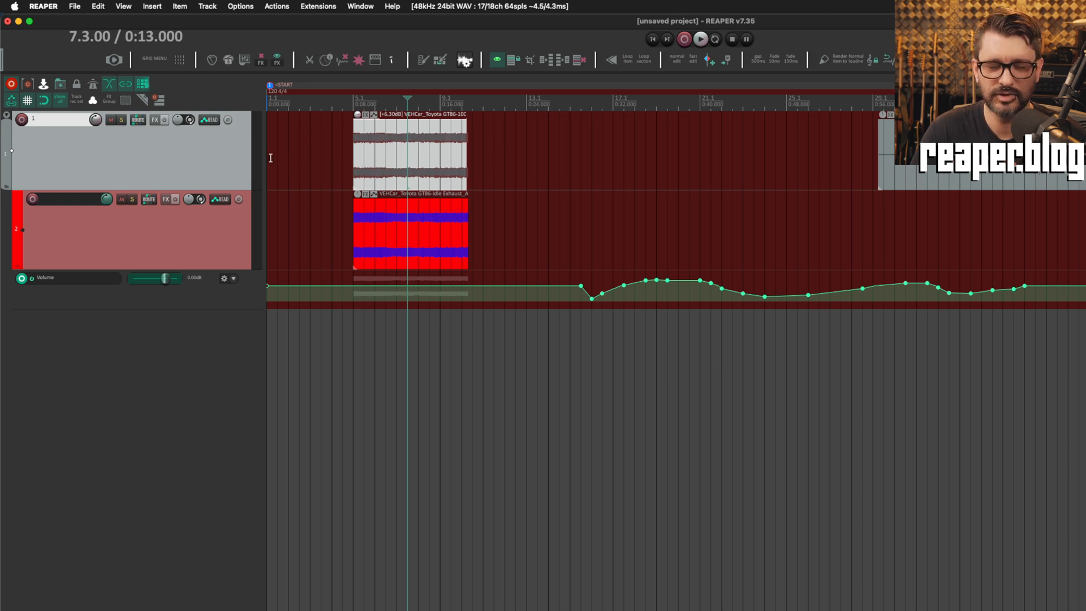
- Review the ripple editing options, then move the first media item on track 1 about 6 seconds later with all tracks rippling
{"action": "right_click", "coordinate": [143, 85]}
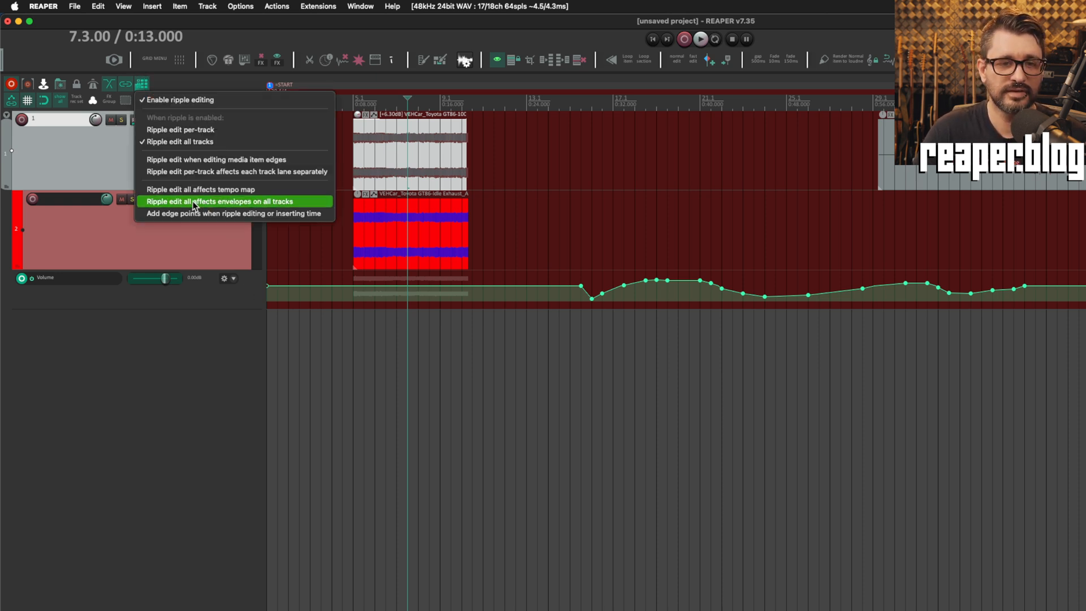
{"action": "left_click", "coordinate": [247, 203]}
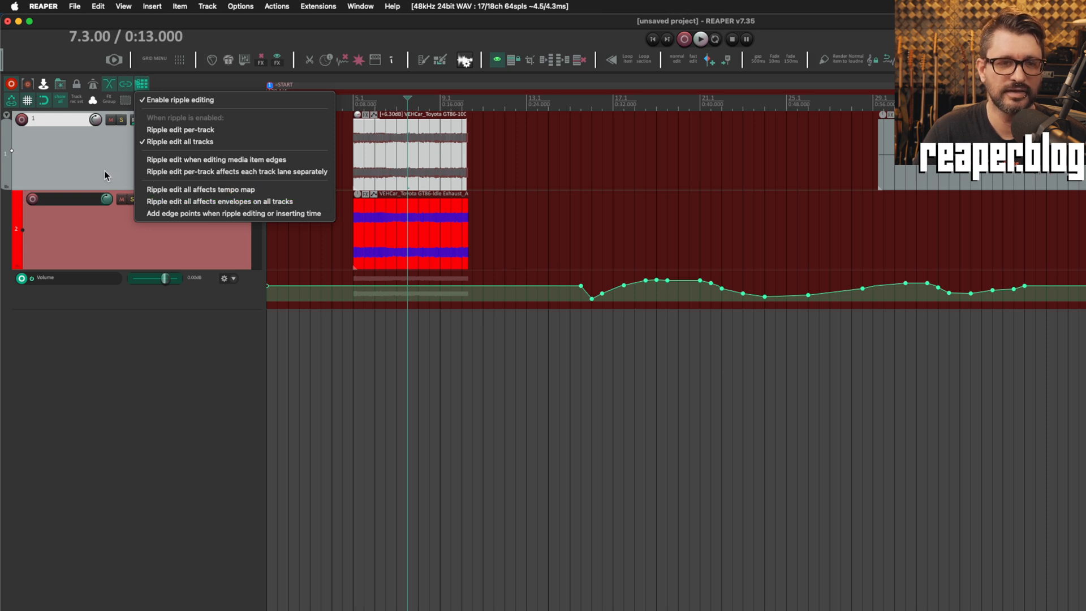
{"action": "left_click_drag", "start_coordinate": [372, 170], "coordinate": [463, 159]}
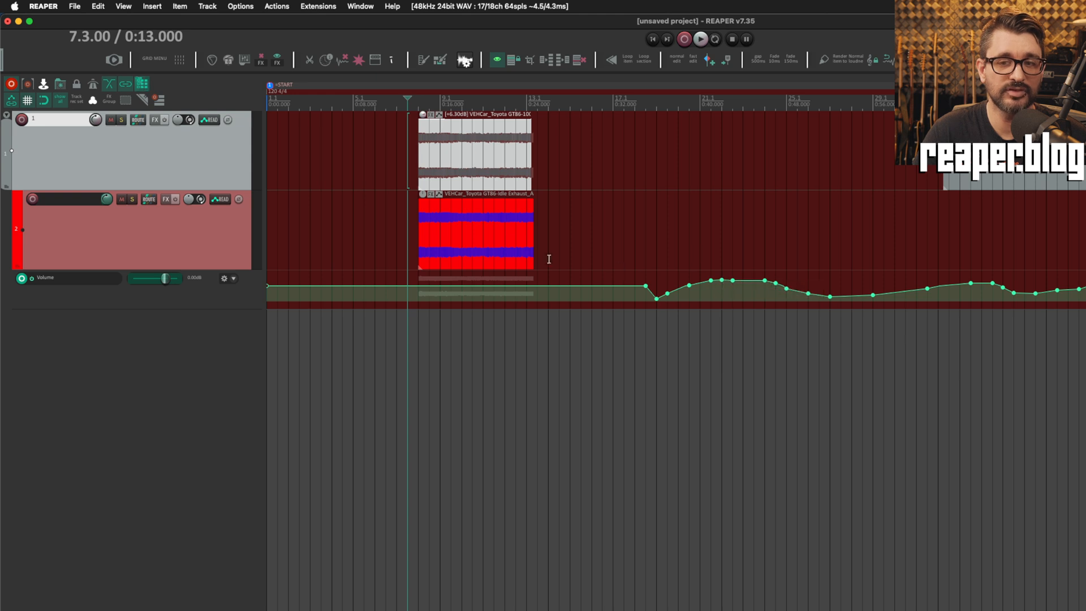
- Delete the item on track 2 with ripple editing off, then re-enable it and move track 1's first item about 5 seconds later
{"action": "left_click", "coordinate": [144, 85]}
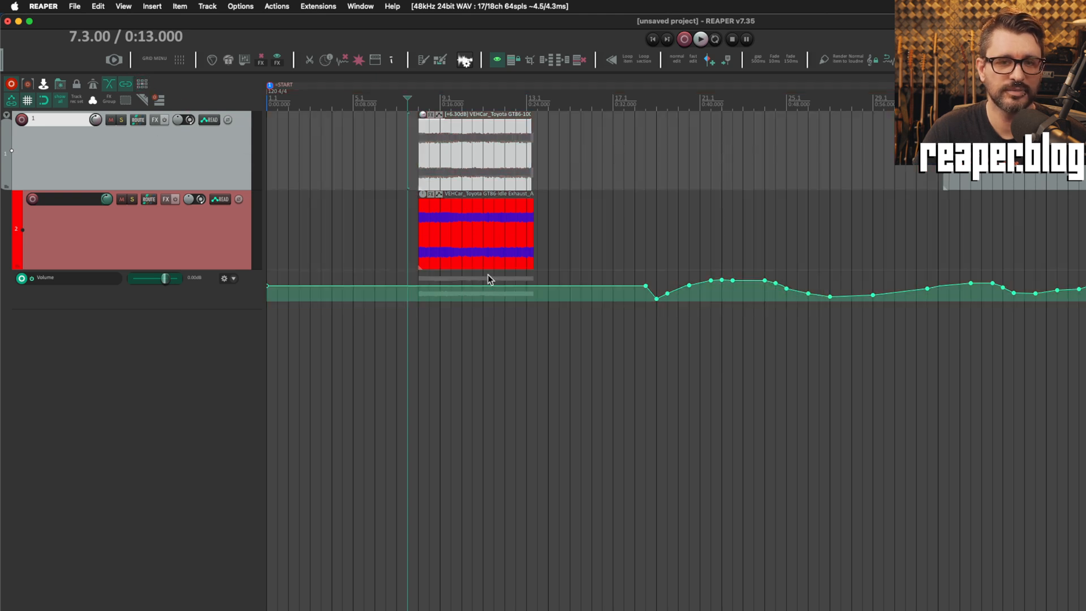
{"action": "left_click_drag", "start_coordinate": [477, 249], "coordinate": [1085, 255]}
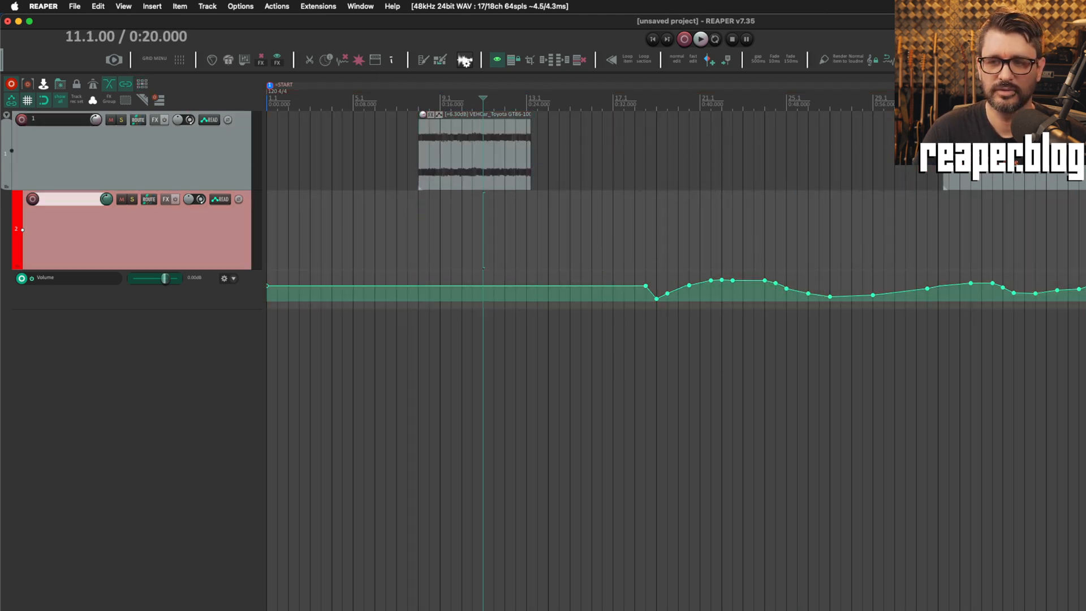
{"action": "left_click", "coordinate": [141, 85]}
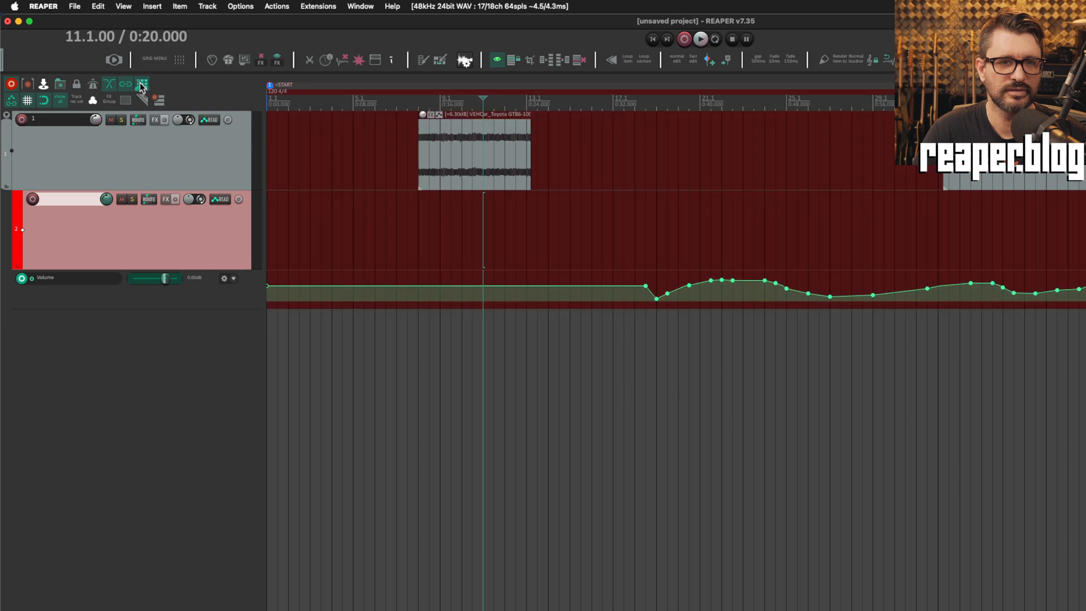
{"action": "left_click_drag", "start_coordinate": [476, 153], "coordinate": [523, 158]}
- Enable "Ripple edit all affects envelopes on all tracks" and move the first item on track 1 about 1 second earlier
{"action": "right_click", "coordinate": [142, 84]}
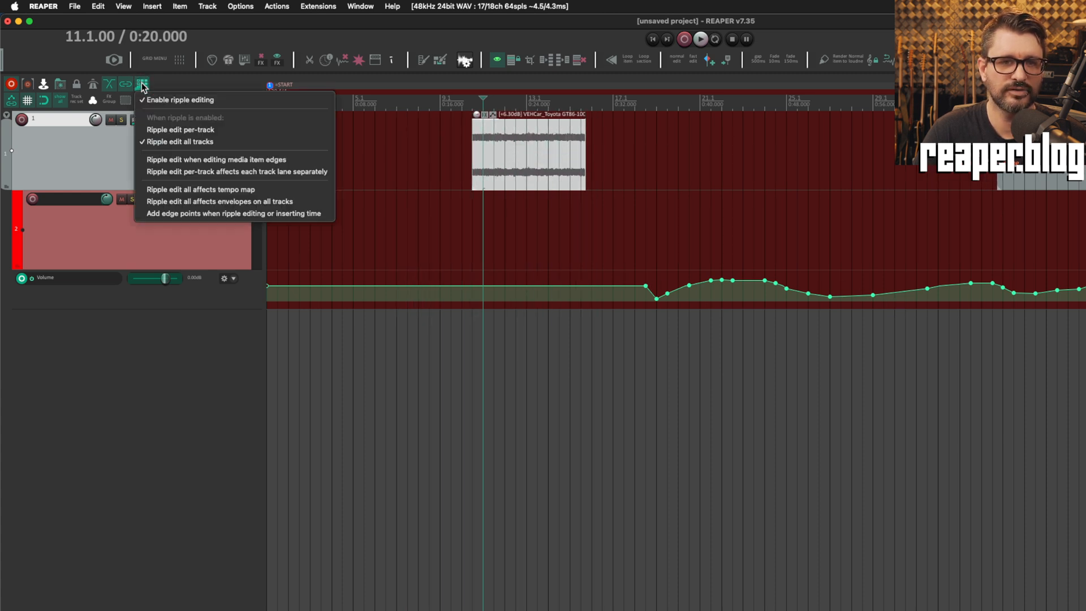
{"action": "left_click", "coordinate": [225, 204]}
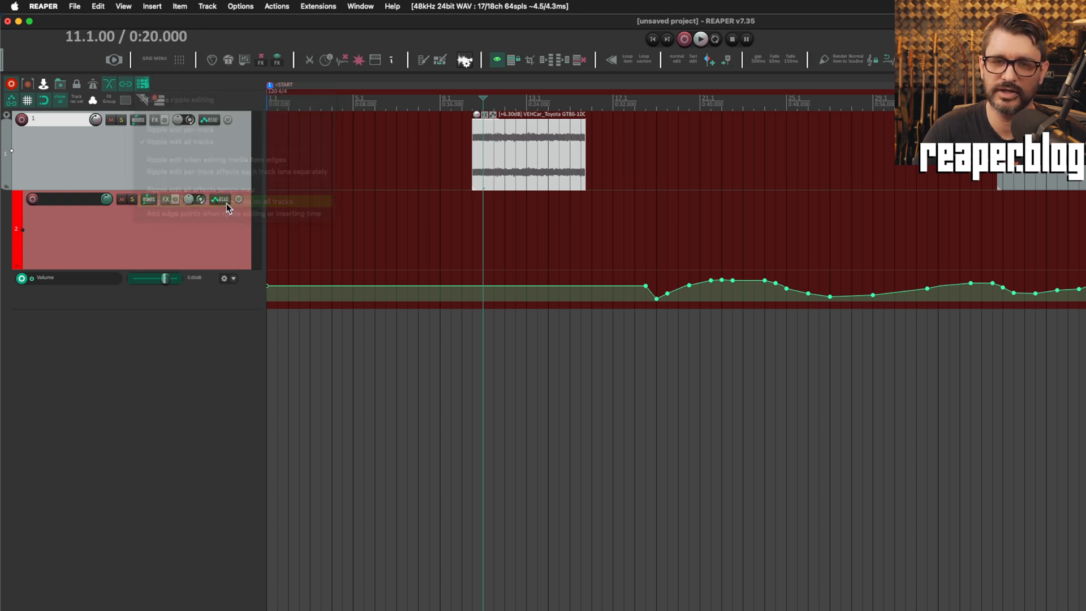
{"action": "left_click_drag", "start_coordinate": [521, 157], "coordinate": [481, 148]}
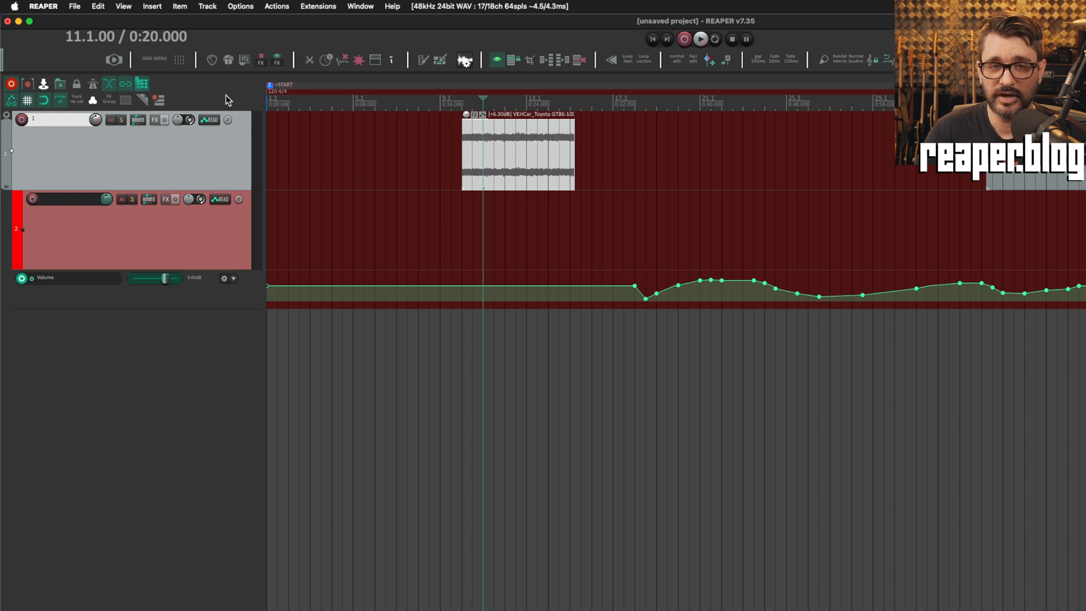
- Enable "Ripple edit when editing media item edges", use per-track rippling, and trim the end of track 1's first item to about 0:23
{"action": "right_click", "coordinate": [142, 86]}
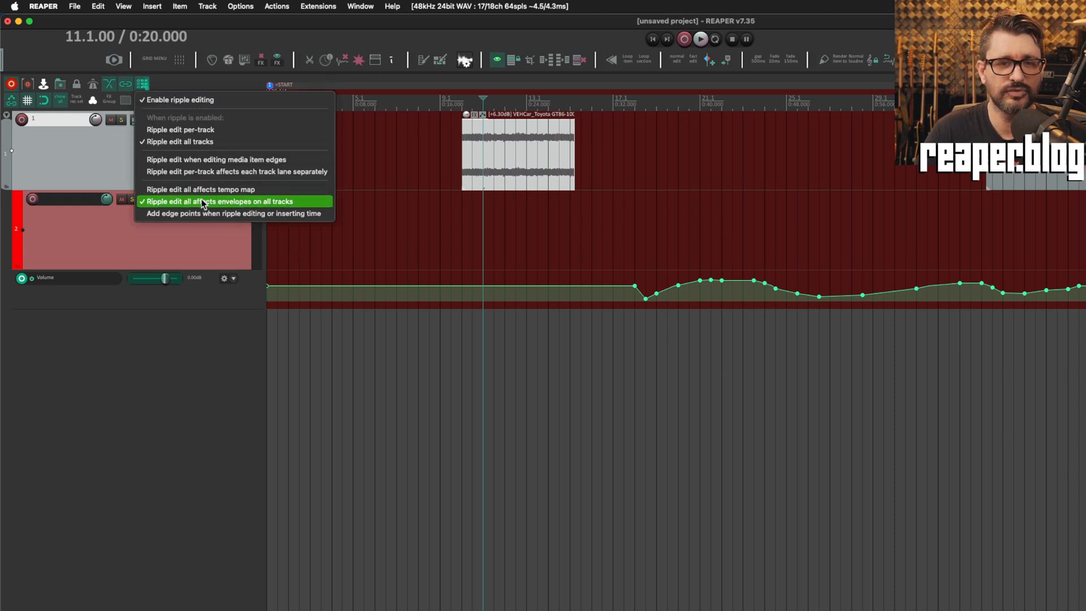
{"action": "left_click", "coordinate": [209, 162]}
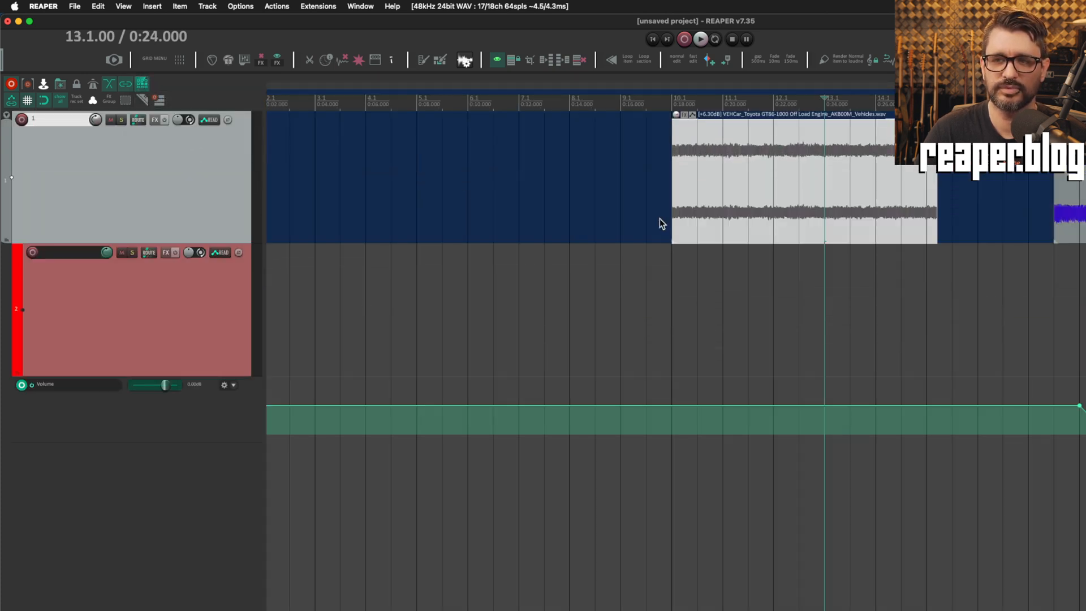
{"action": "scroll", "coordinate": [660, 218], "scroll_direction": "right", "scroll_amount": 5}
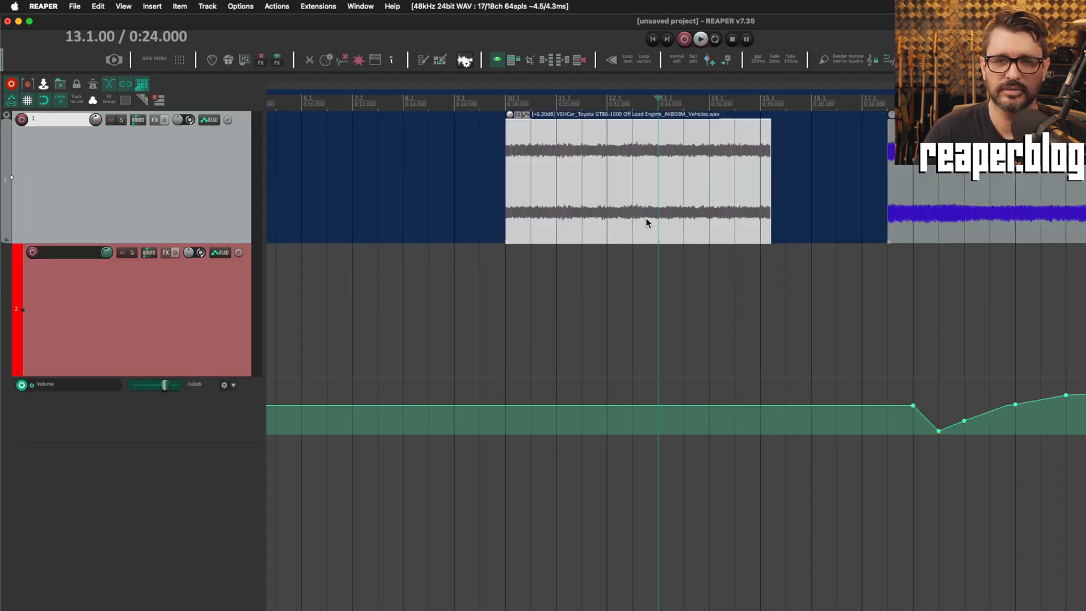
{"action": "right_click", "coordinate": [133, 83]}
{"action": "left_click", "coordinate": [164, 84]}
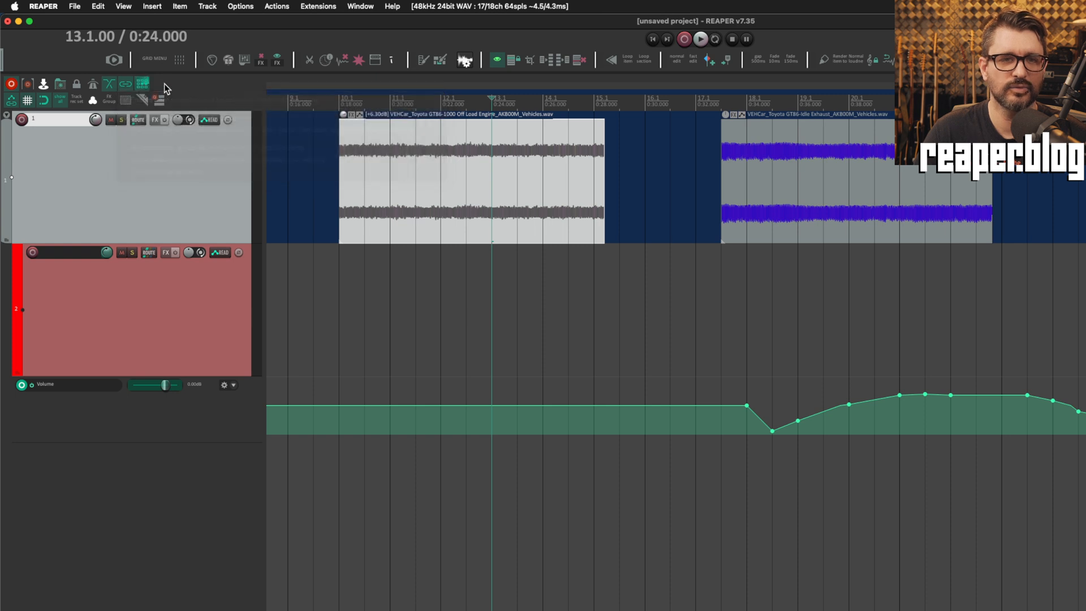
{"action": "left_click_drag", "start_coordinate": [602, 174], "coordinate": [479, 167]}
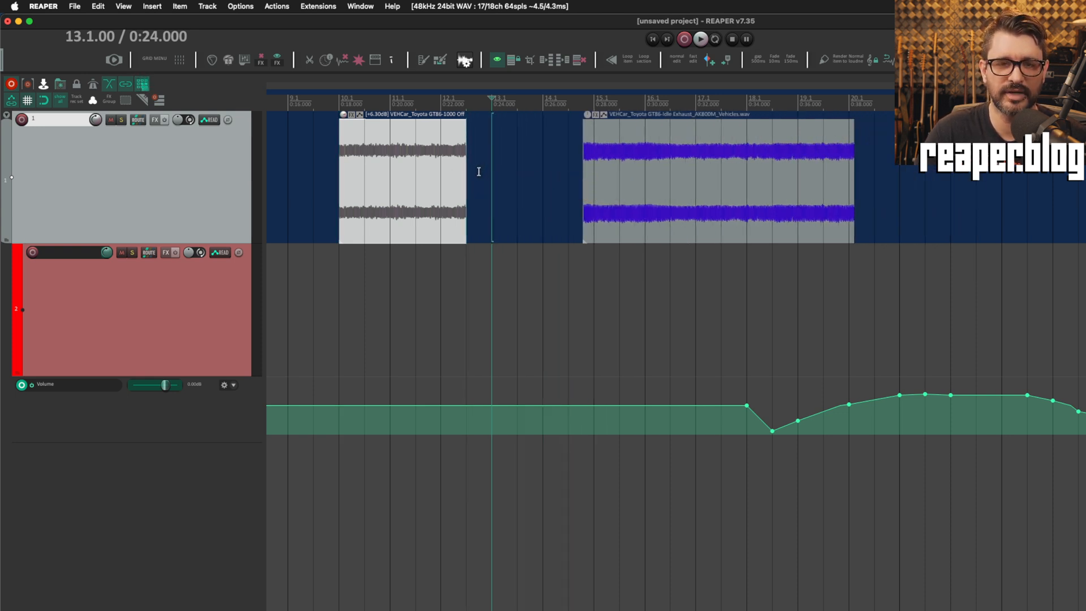
- Move the second item on track 1 up against the end of the first item and adjust the edge between them
{"action": "left_click", "coordinate": [647, 173]}
{"action": "left_click_drag", "start_coordinate": [646, 173], "coordinate": [528, 182]}
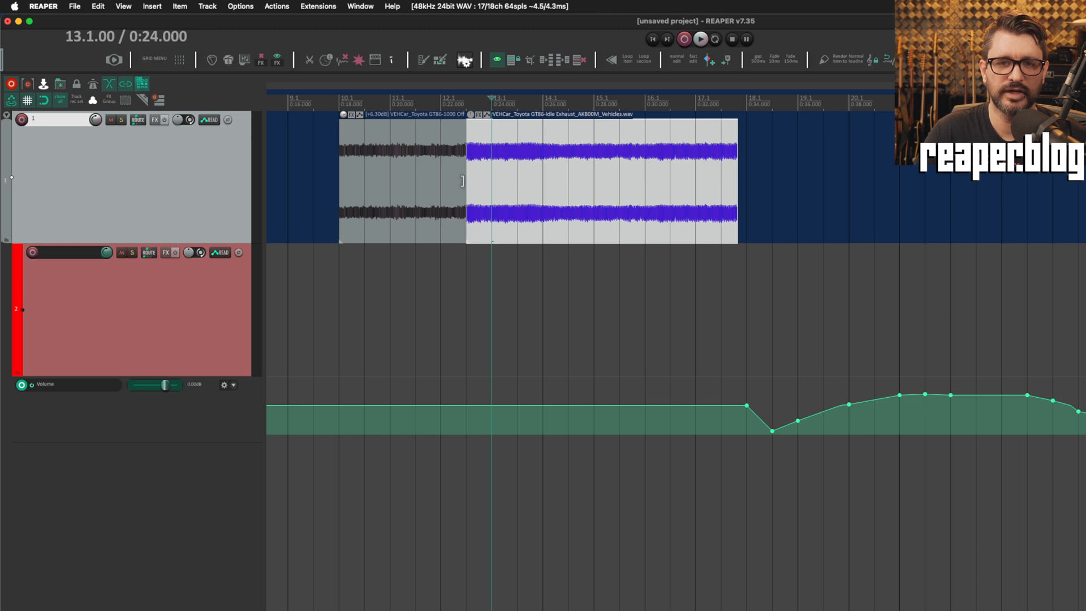
{"action": "left_click_drag", "start_coordinate": [462, 181], "coordinate": [436, 170]}
{"action": "mouse_move", "coordinate": [555, 180]}
{"action": "left_mouse_down"}
{"action": "mouse_move", "coordinate": [529, 179]}
{"action": "mouse_move", "coordinate": [571, 183]}
{"action": "mouse_move", "coordinate": [523, 188]}
{"action": "mouse_move", "coordinate": [424, 167]}
{"action": "mouse_move", "coordinate": [557, 167]}
{"action": "left_mouse_up"}
{"action": "left_click", "coordinate": [600, 166]}
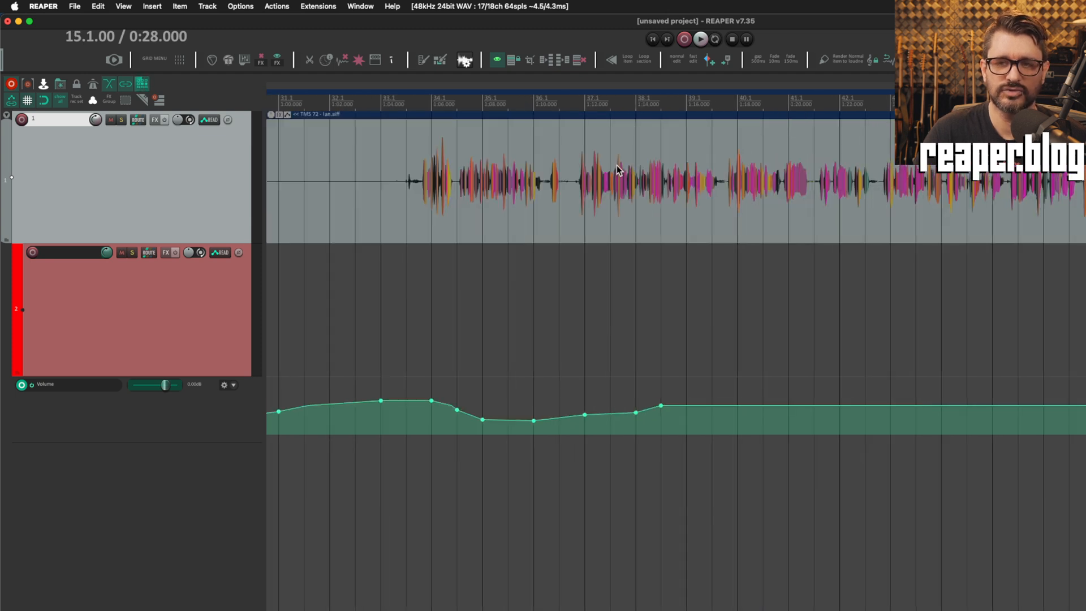
- Split the voice recording on track 1 at 1:11.806 and pull the later part about 0.8 seconds earlier to shorten the pause
{"action": "scroll", "coordinate": [617, 170], "scroll_direction": "left", "scroll_amount": 2}
{"action": "left_click", "coordinate": [634, 224]}
{"action": "scroll", "coordinate": [656, 229], "scroll_direction": "left", "scroll_amount": 5}
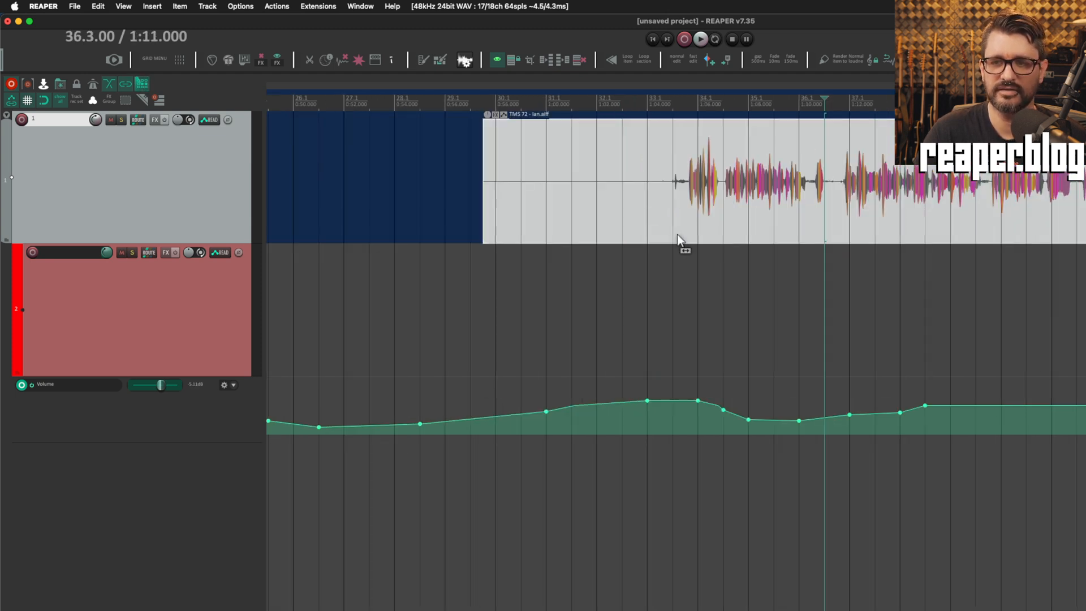
{"action": "scroll", "coordinate": [677, 233], "scroll_direction": "up", "scroll_amount": 4}
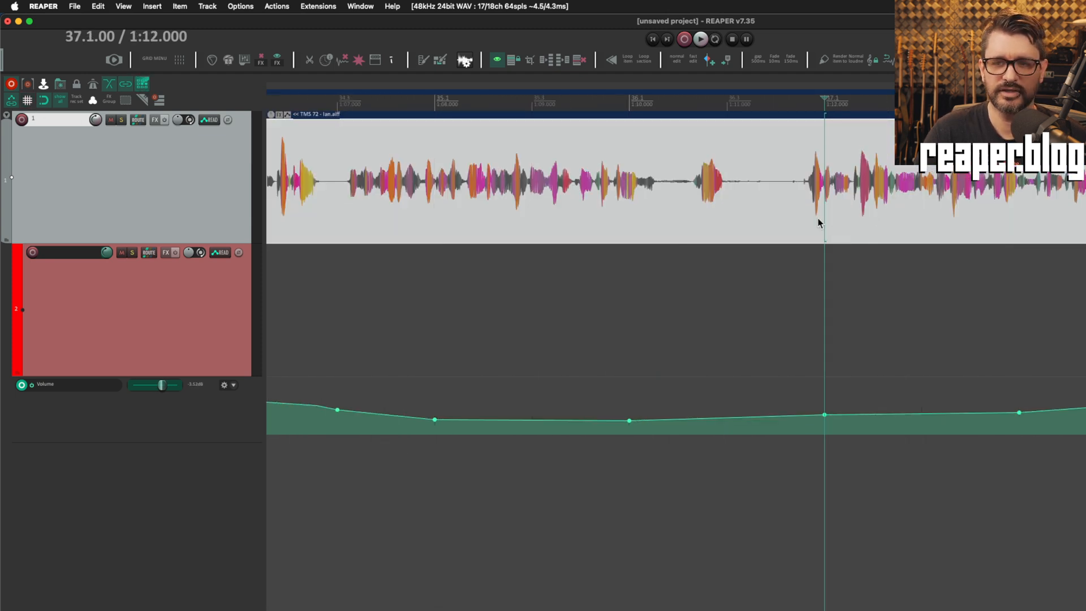
{"action": "left_click", "coordinate": [718, 218]}
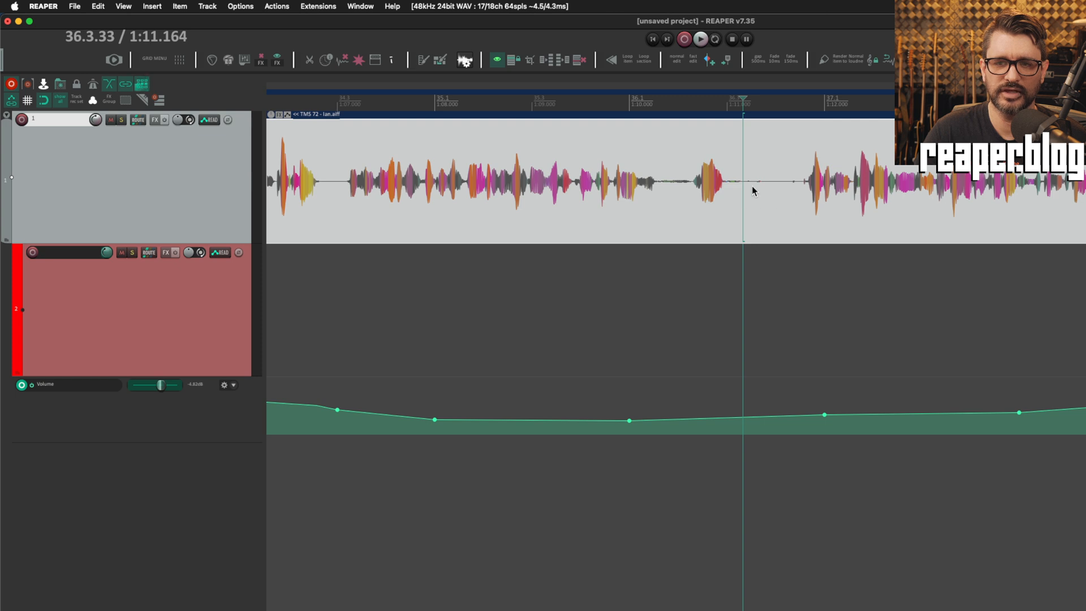
{"action": "left_click", "coordinate": [776, 199]}
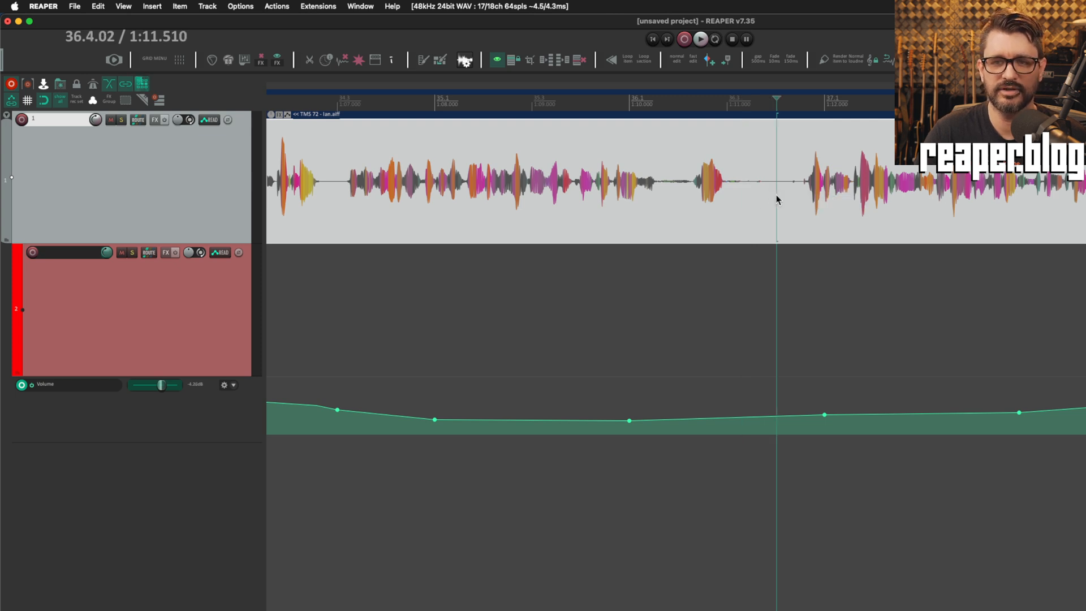
{"action": "left_click", "coordinate": [805, 191]}
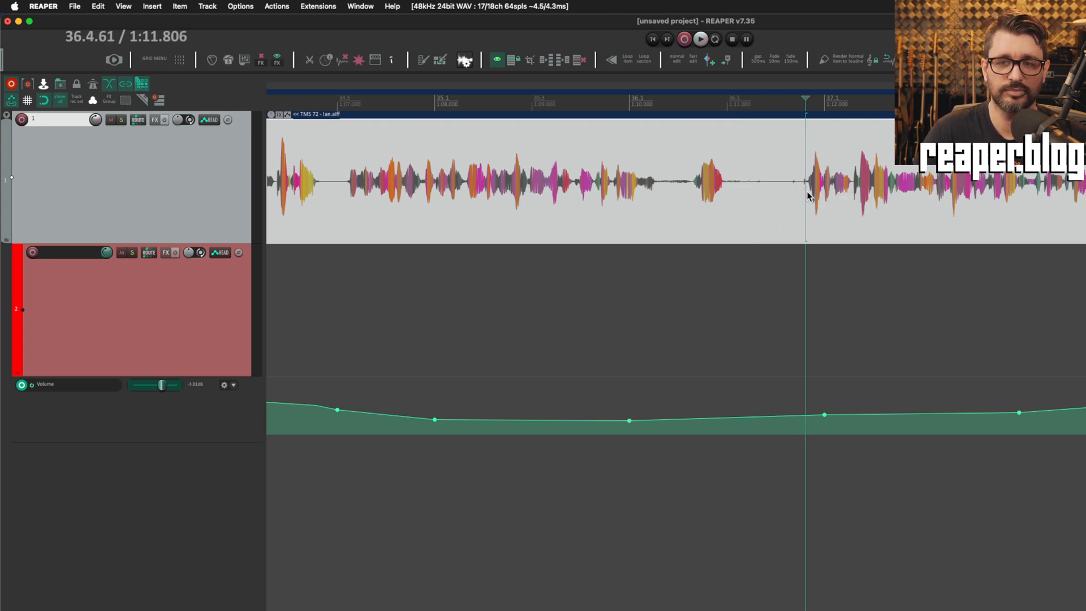
{"action": "key", "text": "s"}
{"action": "left_click_drag", "start_coordinate": [804, 200], "coordinate": [724, 214]}
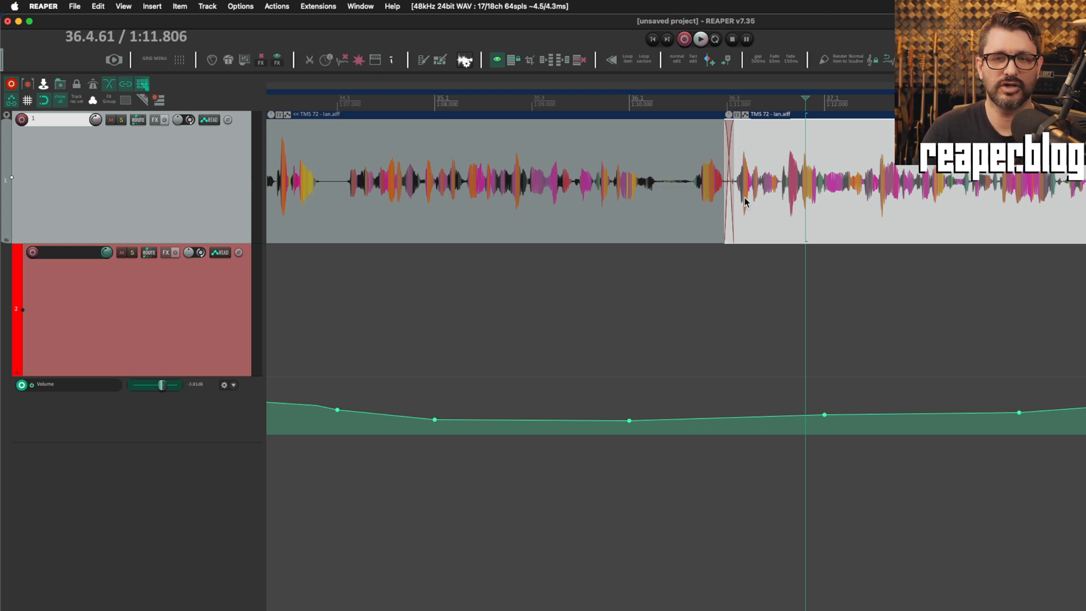
- Split the voice recording at 1:03.912, just before speech begins, and ripple-trim the end of the silent piece before it
{"action": "scroll", "coordinate": [758, 209], "scroll_direction": "right", "scroll_amount": 10}
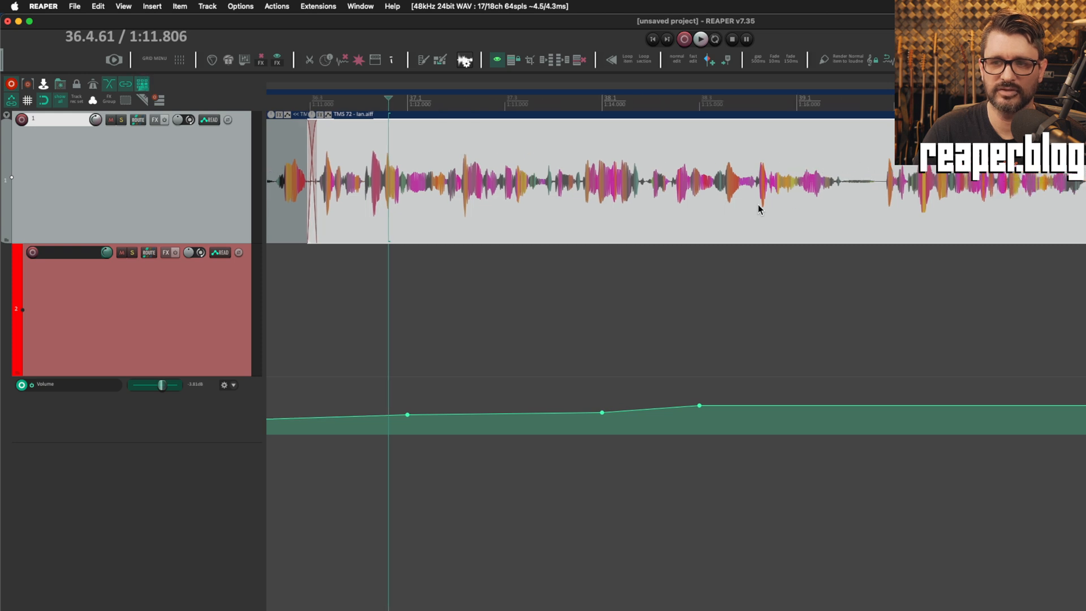
{"action": "scroll", "coordinate": [758, 205], "scroll_direction": "right", "scroll_amount": 2}
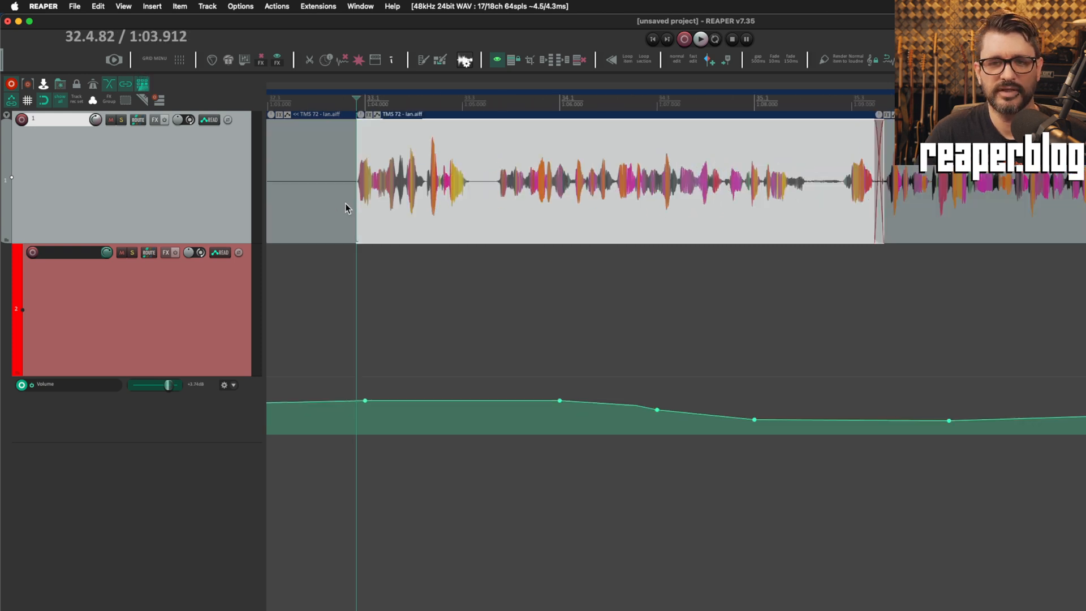
{"action": "left_click_drag", "start_coordinate": [345, 202], "coordinate": [735, 201]}
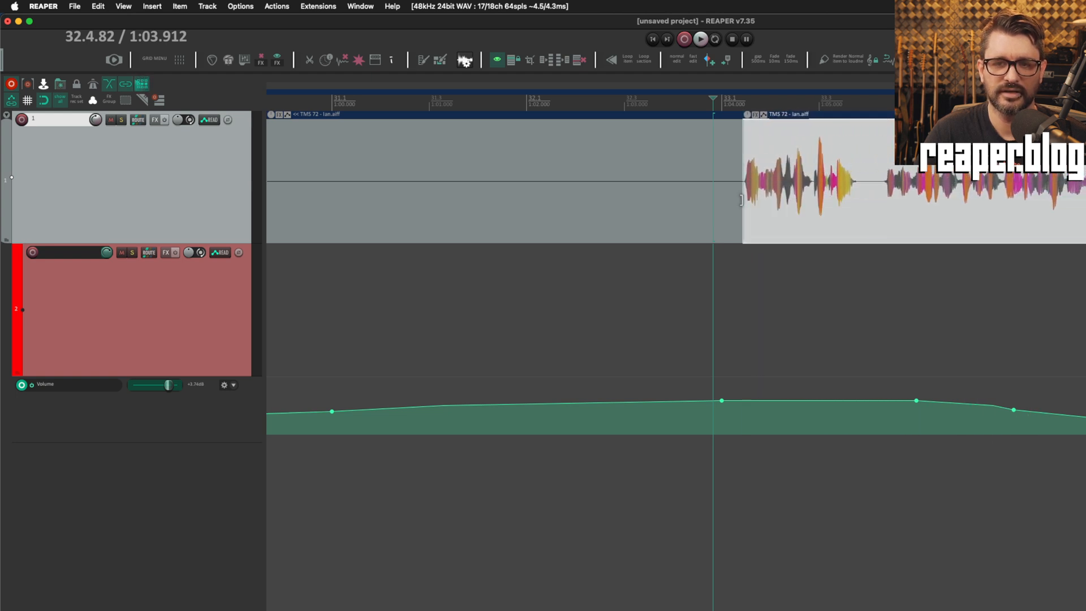
{"action": "scroll", "coordinate": [741, 201], "scroll_direction": "right", "scroll_amount": 4}
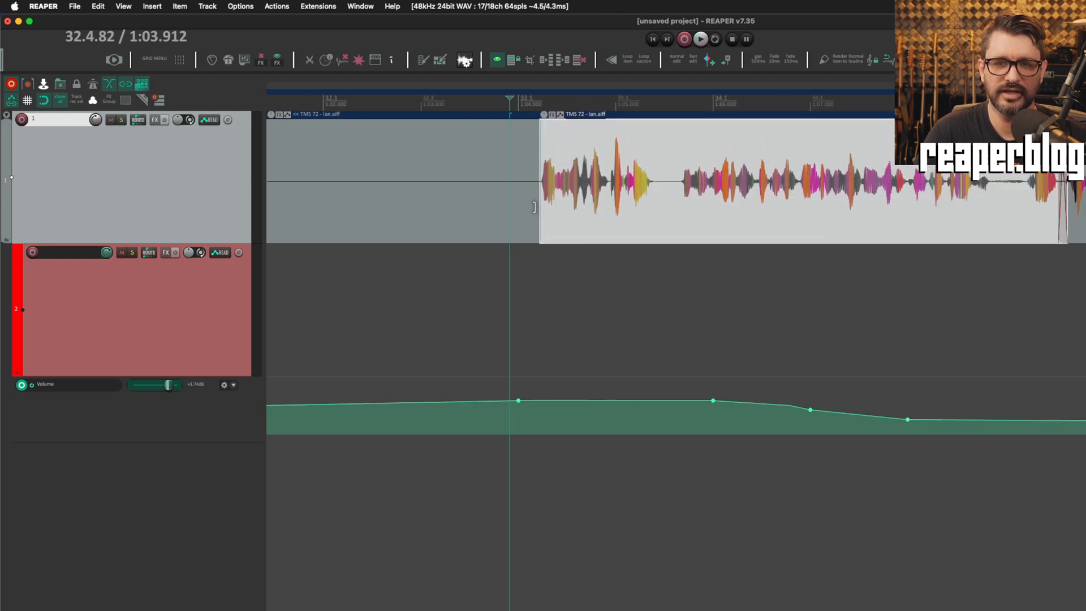
{"action": "left_click_drag", "start_coordinate": [534, 207], "coordinate": [469, 202]}
- Split the voice recording in the pause at about 1:50 and slide the later part about 0.3 seconds earlier into a crossfade
{"action": "scroll", "coordinate": [476, 203], "scroll_direction": "down", "scroll_amount": 5}
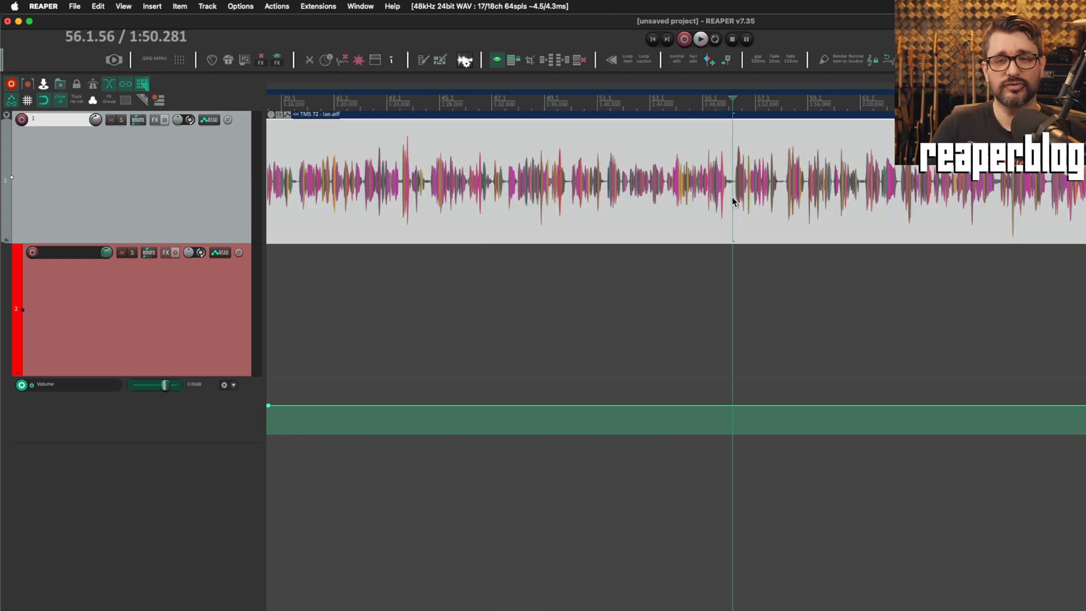
{"action": "scroll", "coordinate": [732, 197], "scroll_direction": "up", "scroll_amount": 6}
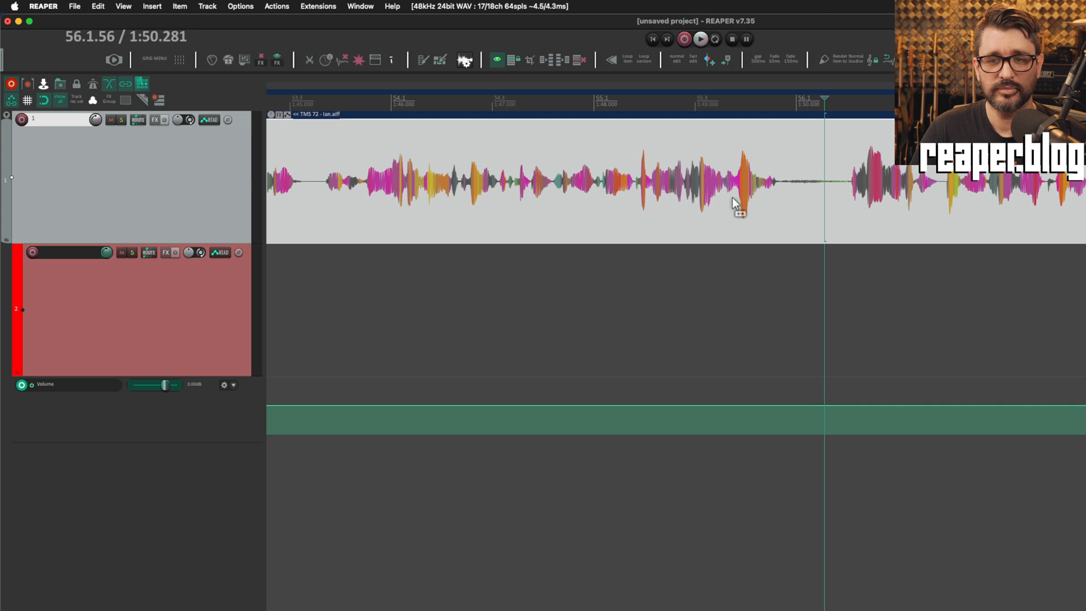
{"action": "left_click", "coordinate": [807, 194]}
{"action": "key", "text": "s"}
{"action": "mouse_move", "coordinate": [809, 193]}
{"action": "left_mouse_down"}
{"action": "mouse_move", "coordinate": [773, 198]}
{"action": "mouse_move", "coordinate": [825, 198]}
{"action": "left_mouse_up"}
{"action": "scroll", "coordinate": [808, 201], "scroll_direction": "down", "scroll_amount": 3}
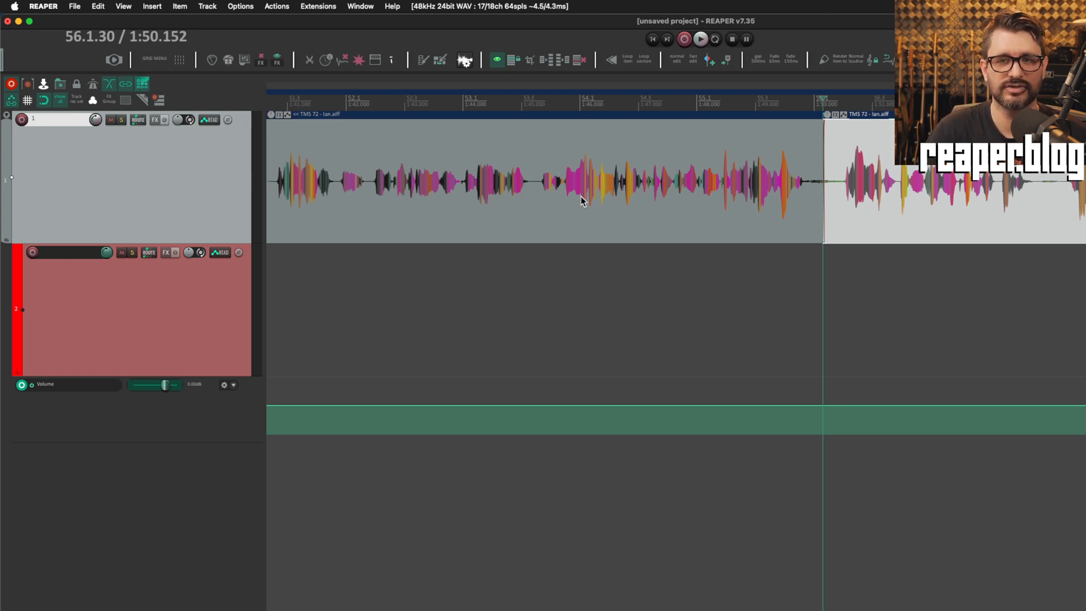
{"action": "left_click_drag", "start_coordinate": [856, 232], "coordinate": [838, 236]}
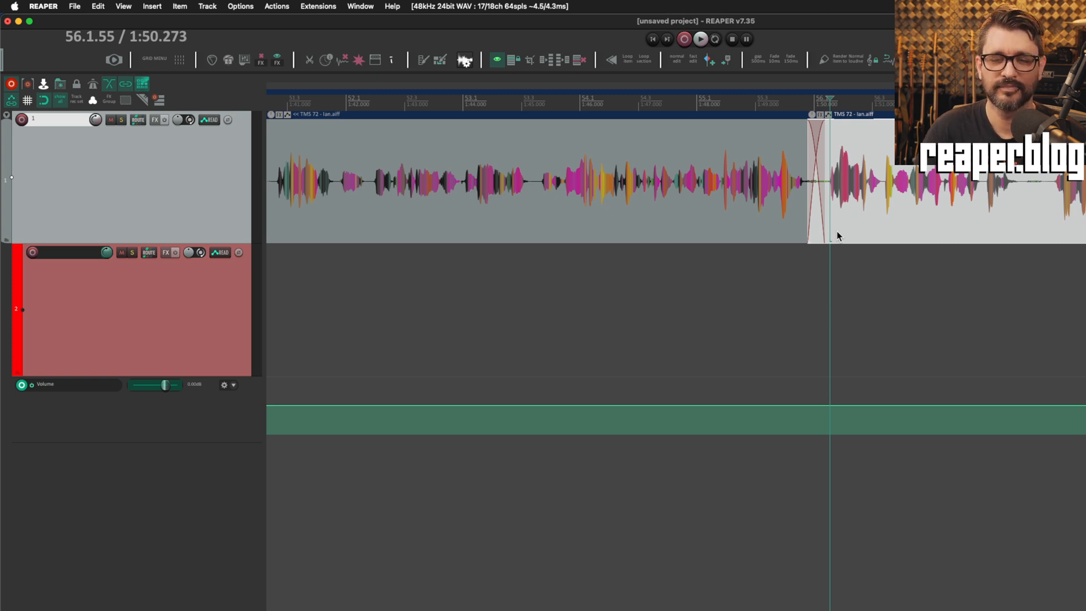
- Delete the second media item on track 1 with per-track ripple editing, then place the edit cursor on track 2 at about 2:01
{"action": "scroll", "coordinate": [867, 235], "scroll_direction": "down", "scroll_amount": 10}
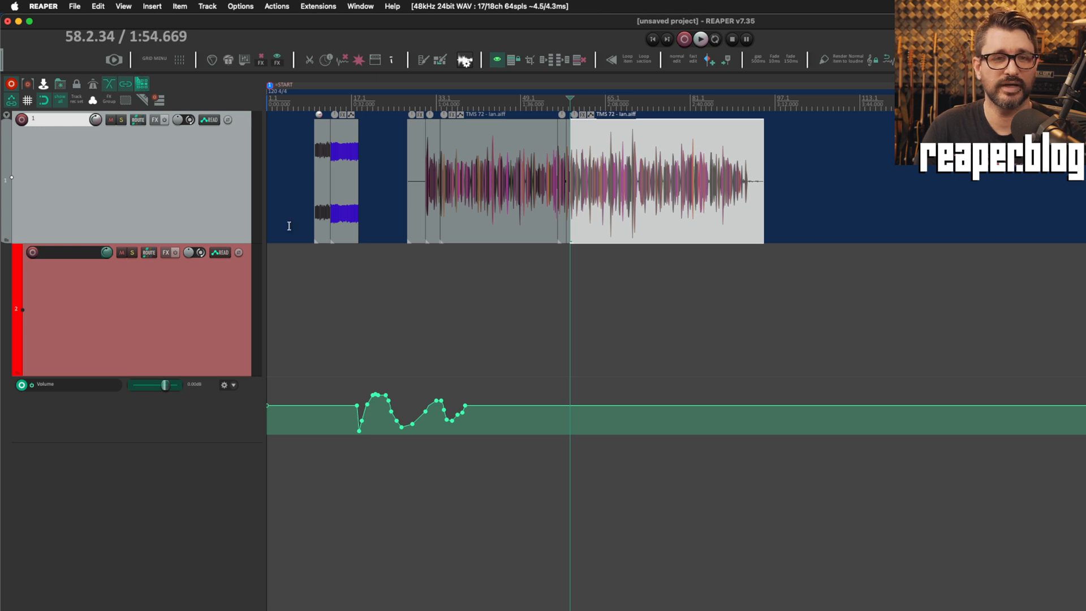
{"action": "left_click", "coordinate": [386, 278]}
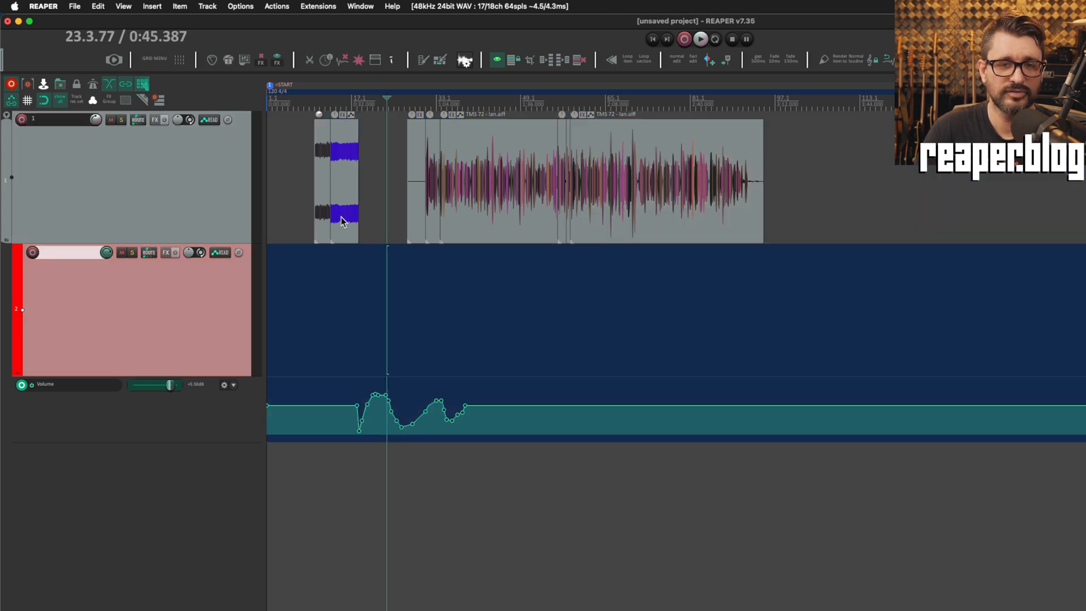
{"action": "left_click", "coordinate": [341, 216]}
{"action": "key", "text": "Delete"}
{"action": "left_click", "coordinate": [587, 302]}
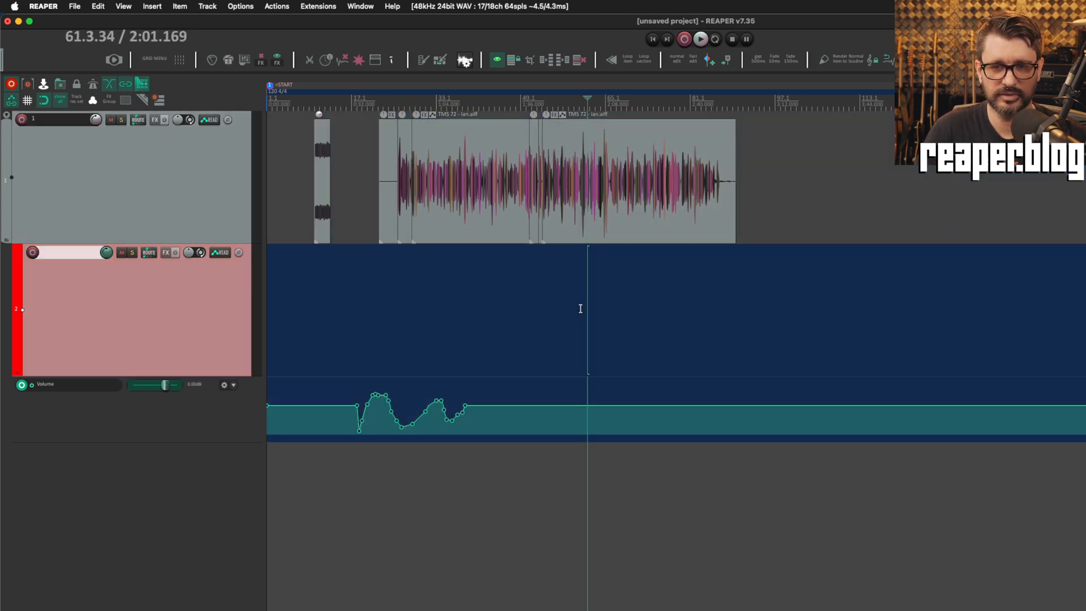
- Paste the car idle item onto track 2 at the edit cursor, about 2:01, and switch ripple editing to all tracks
{"action": "key", "text": "super+v"}
{"action": "left_click", "coordinate": [555, 236]}
{"action": "scroll", "coordinate": [537, 249], "scroll_direction": "up", "scroll_amount": 4}
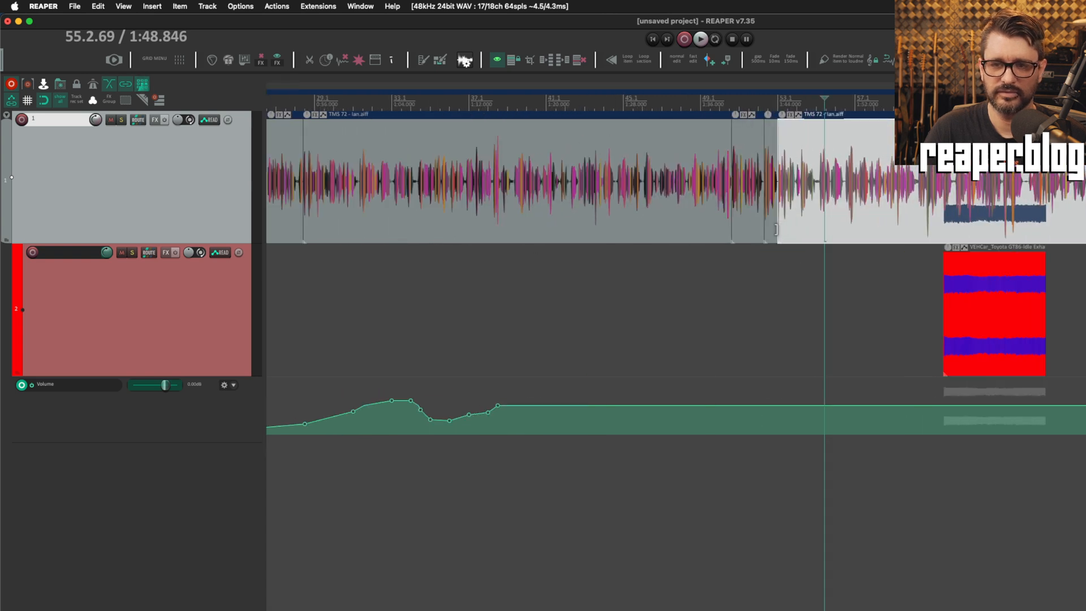
{"action": "mouse_move", "coordinate": [776, 229]}
{"action": "left_mouse_down"}
{"action": "mouse_move", "coordinate": [815, 229]}
{"action": "mouse_move", "coordinate": [775, 230]}
{"action": "left_mouse_up"}
{"action": "left_click", "coordinate": [142, 86]}
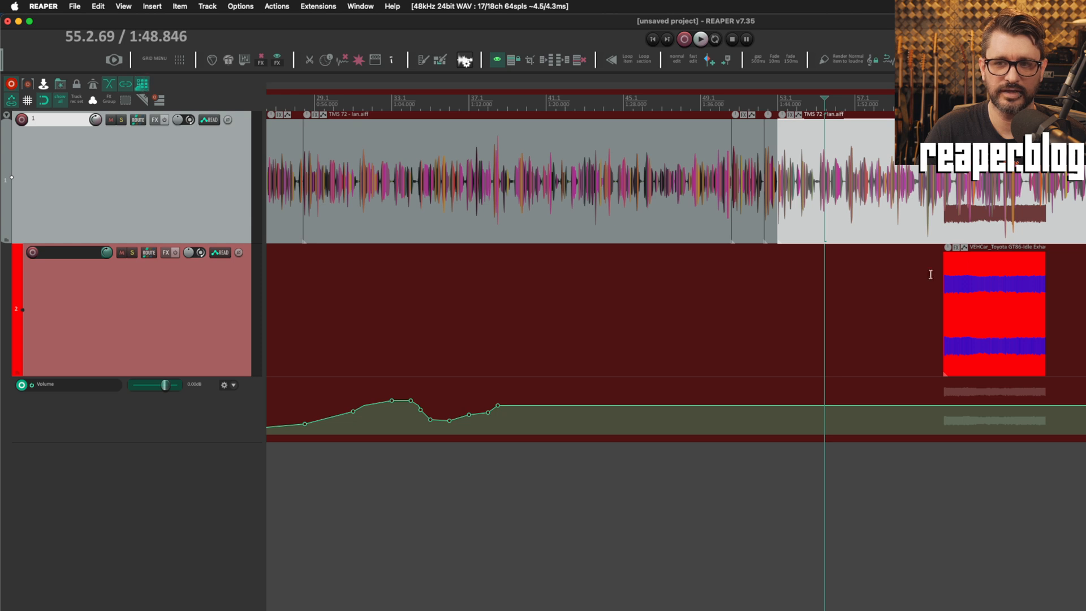
{"action": "scroll", "coordinate": [776, 232], "scroll_direction": "right", "scroll_amount": 5}
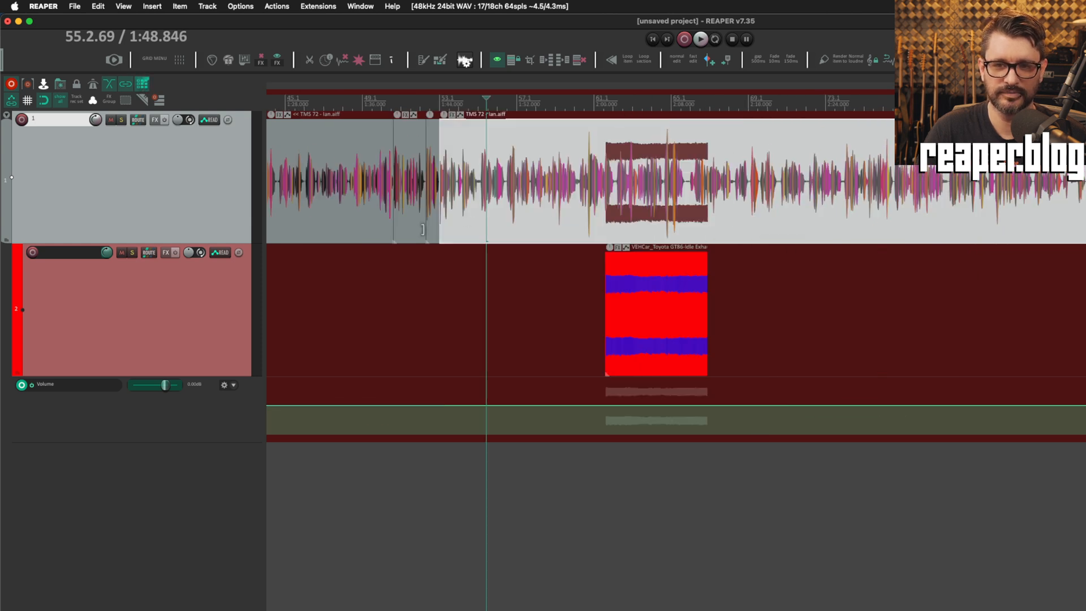
- Move the later voice piece on track 1 later to open a gap, and try ripple-extending the preceding piece's end
{"action": "left_click_drag", "start_coordinate": [487, 231], "coordinate": [634, 223]}
{"action": "left_click_drag", "start_coordinate": [503, 221], "coordinate": [541, 218]}
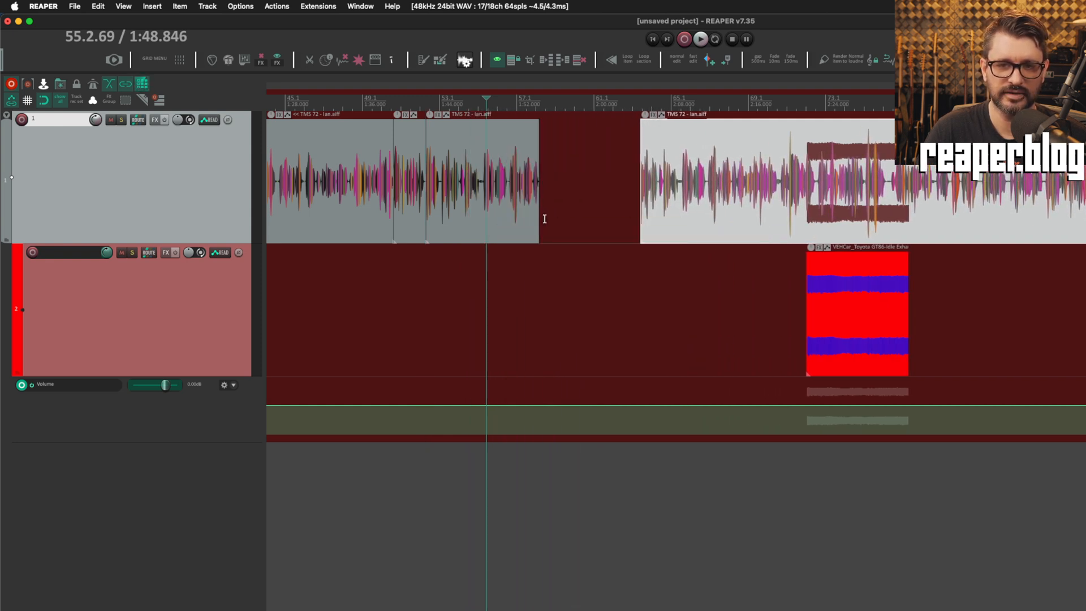
{"action": "key", "text": "super+z"}
- Turn off ripple editing for media item edges and slightly extend the end of the voice piece before the gap
{"action": "right_click", "coordinate": [142, 84]}
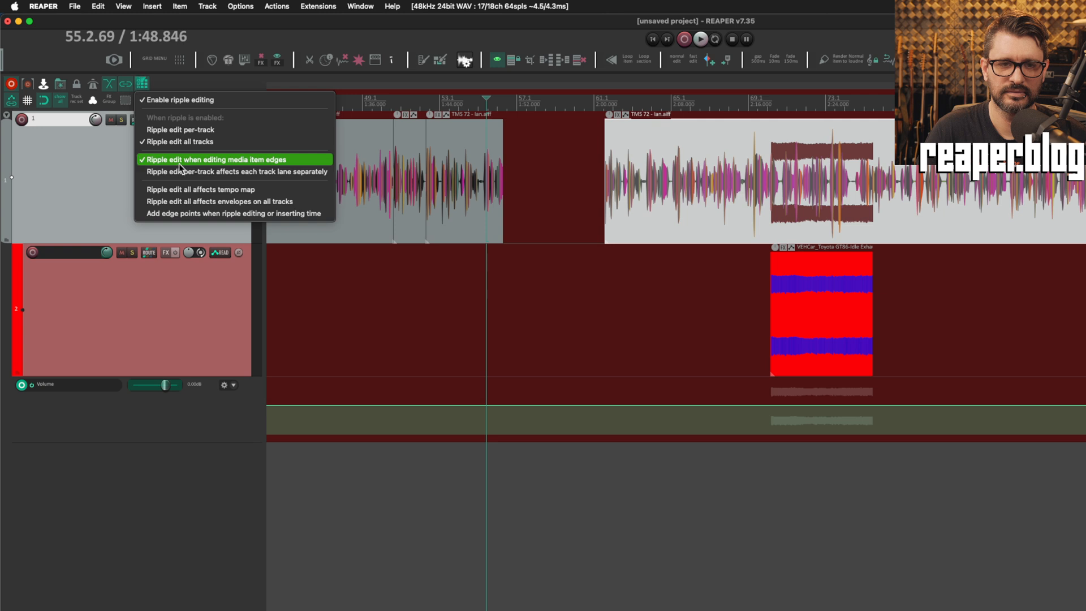
{"action": "left_click", "coordinate": [182, 160]}
{"action": "mouse_move", "coordinate": [501, 213]}
{"action": "left_mouse_down"}
{"action": "mouse_move", "coordinate": [568, 226]}
{"action": "mouse_move", "coordinate": [510, 226]}
{"action": "left_mouse_up"}
- Close the gap on track 1 by moving the later voice piece back against the preceding piece, rippling all tracks
{"action": "left_click_drag", "start_coordinate": [625, 215], "coordinate": [529, 214]}
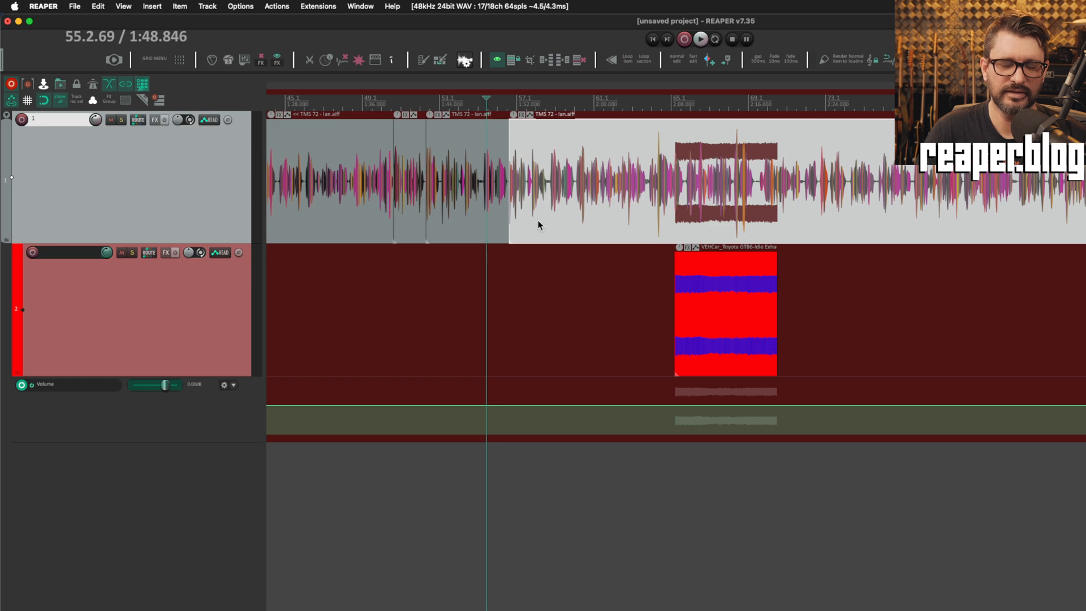
{"action": "key", "text": "super+z"}
{"action": "key", "text": "super+shift+z"}
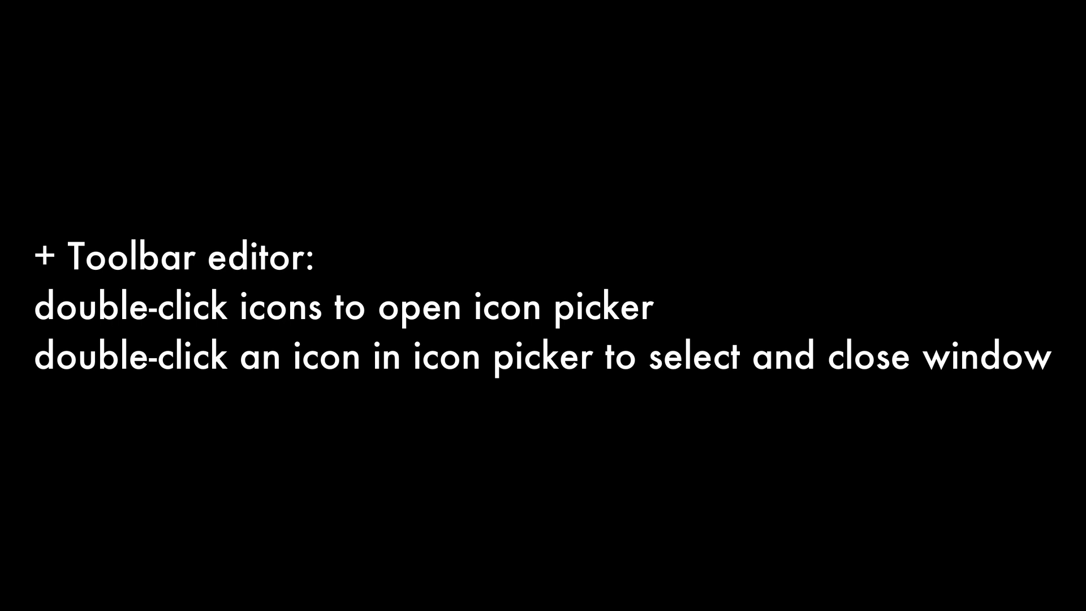
- Customize the main toolbar and pick the triangular razor icon for the razor editing mouse modifier override
{"action": "right_click", "coordinate": [198, 91]}
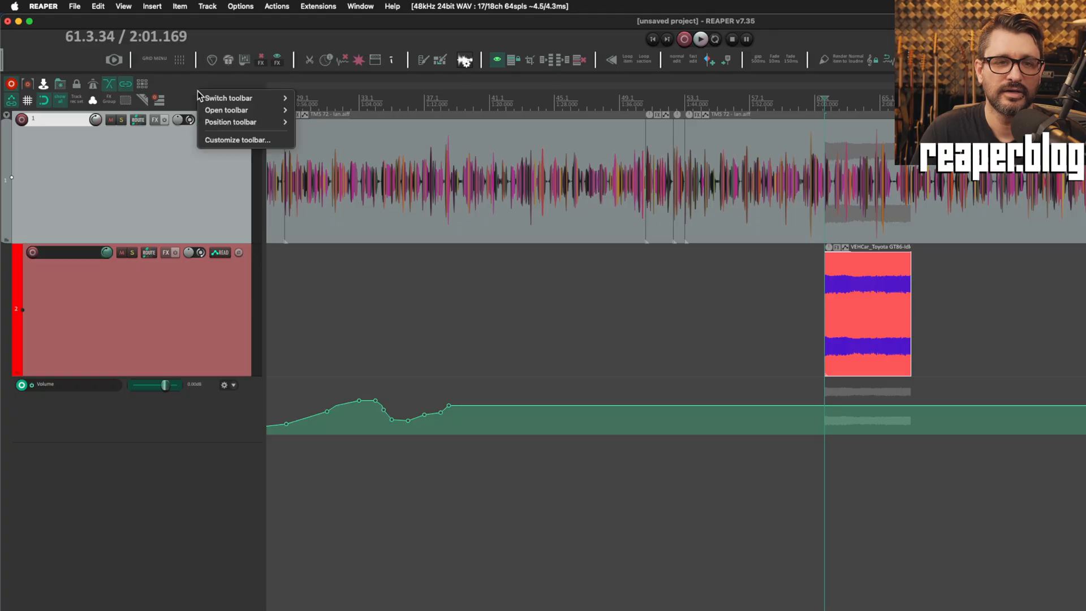
{"action": "left_click", "coordinate": [224, 141]}
{"action": "left_click", "coordinate": [433, 392]}
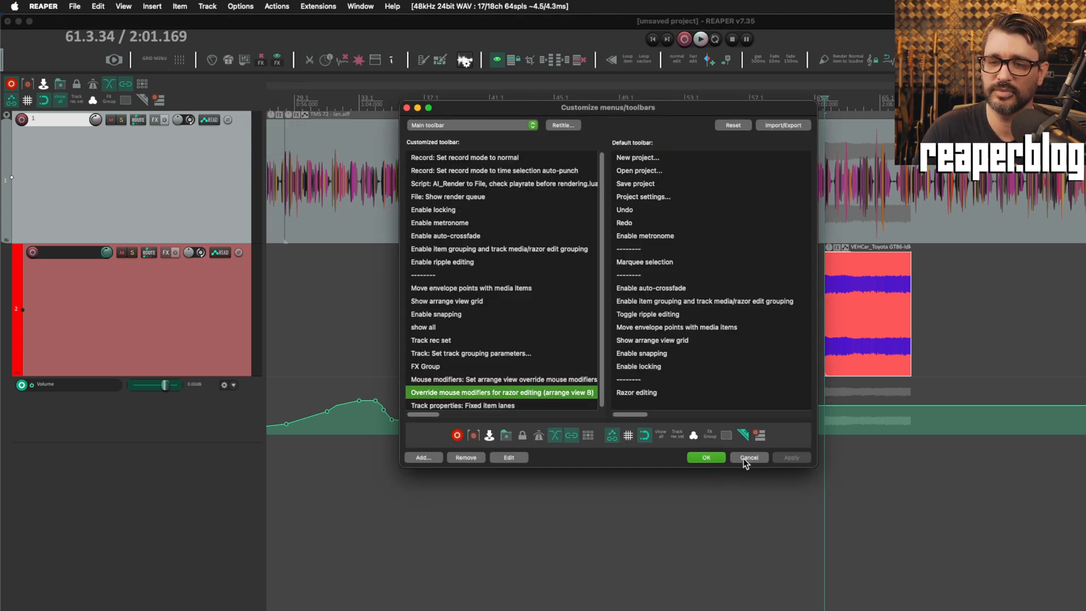
{"action": "double_click", "coordinate": [742, 439]}
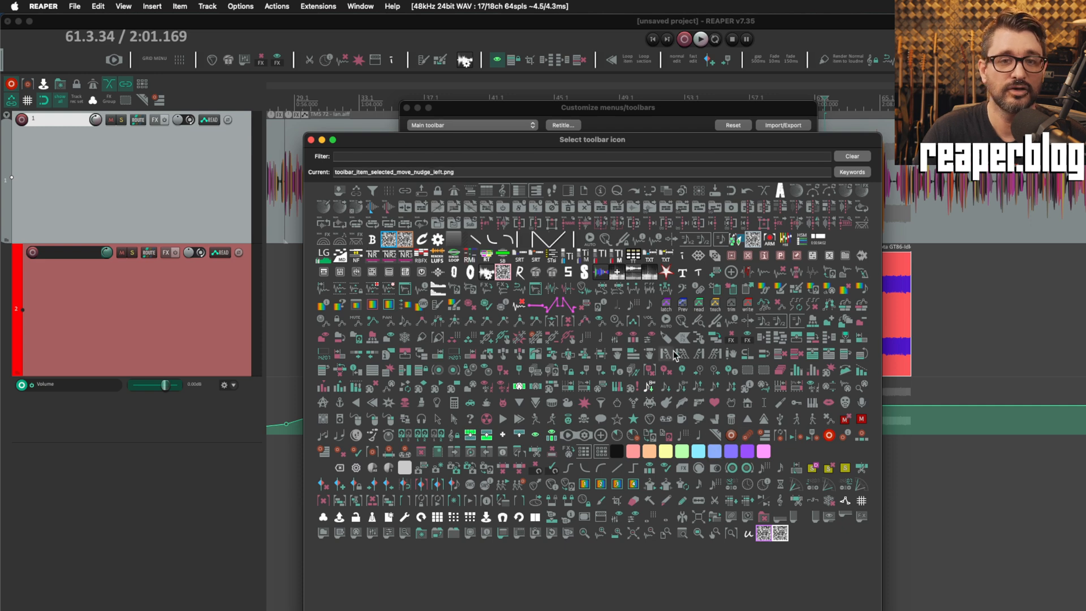
{"action": "left_click", "coordinate": [718, 434]}
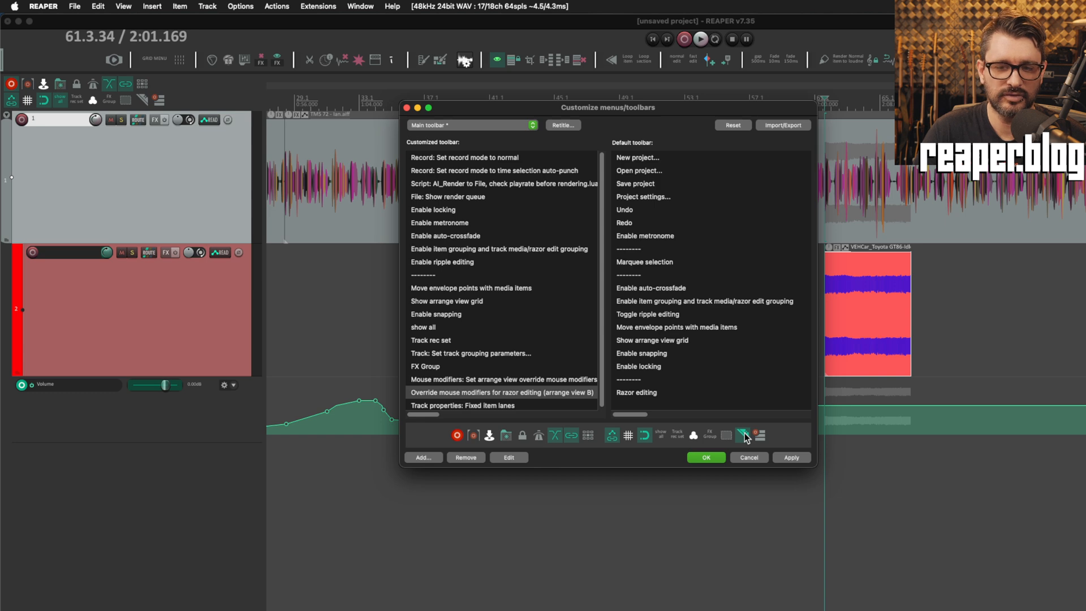
- Reopen the icon picker for the razor editing entry, close it without choosing another icon, and accept the toolbar changes
{"action": "left_click", "coordinate": [744, 435]}
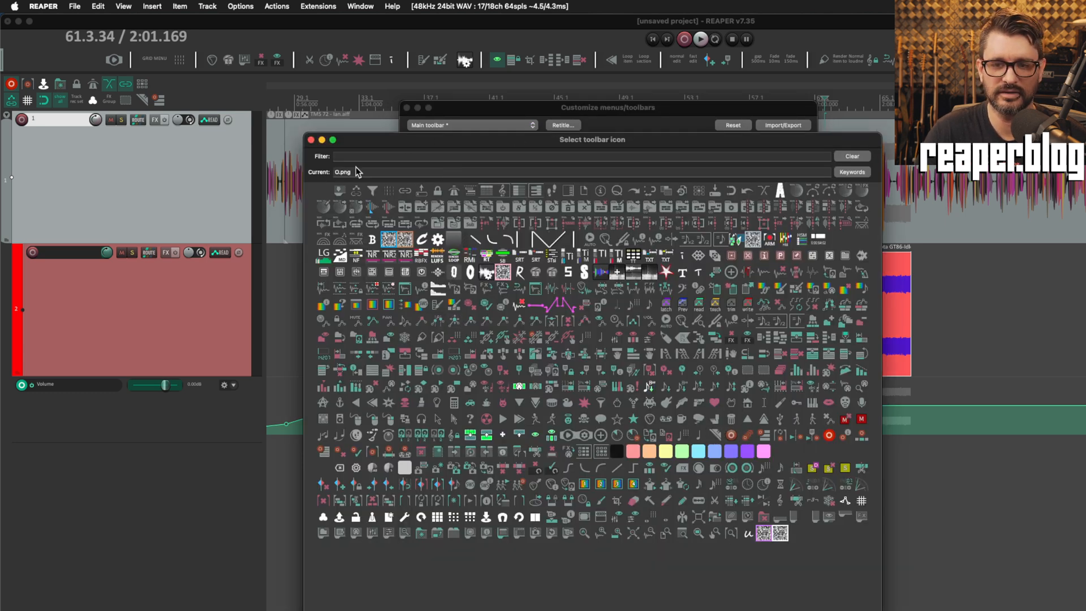
{"action": "left_click", "coordinate": [310, 139]}
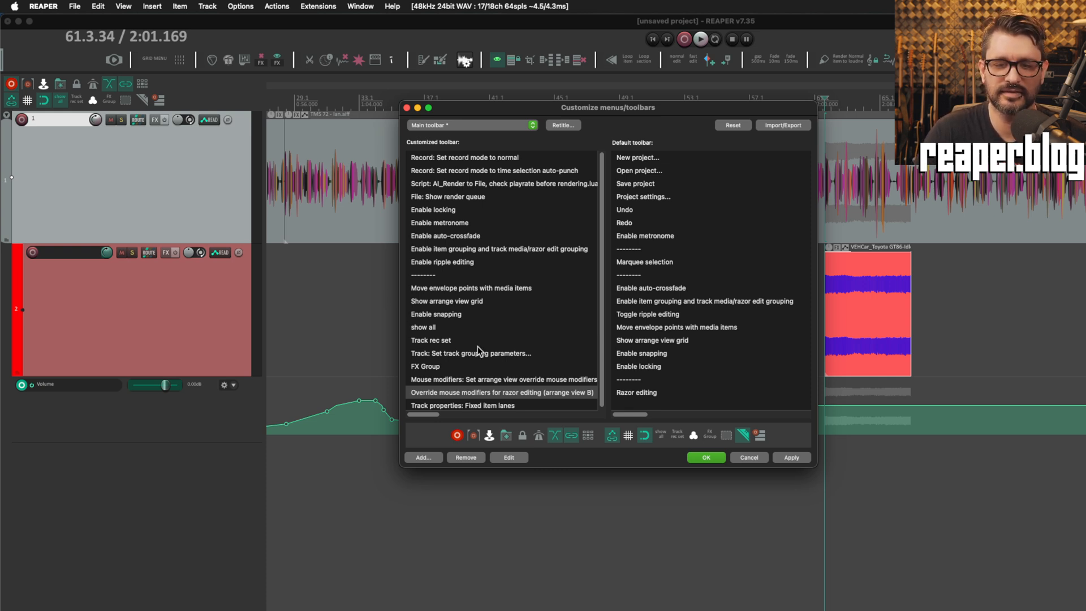
{"action": "left_click", "coordinate": [707, 457]}
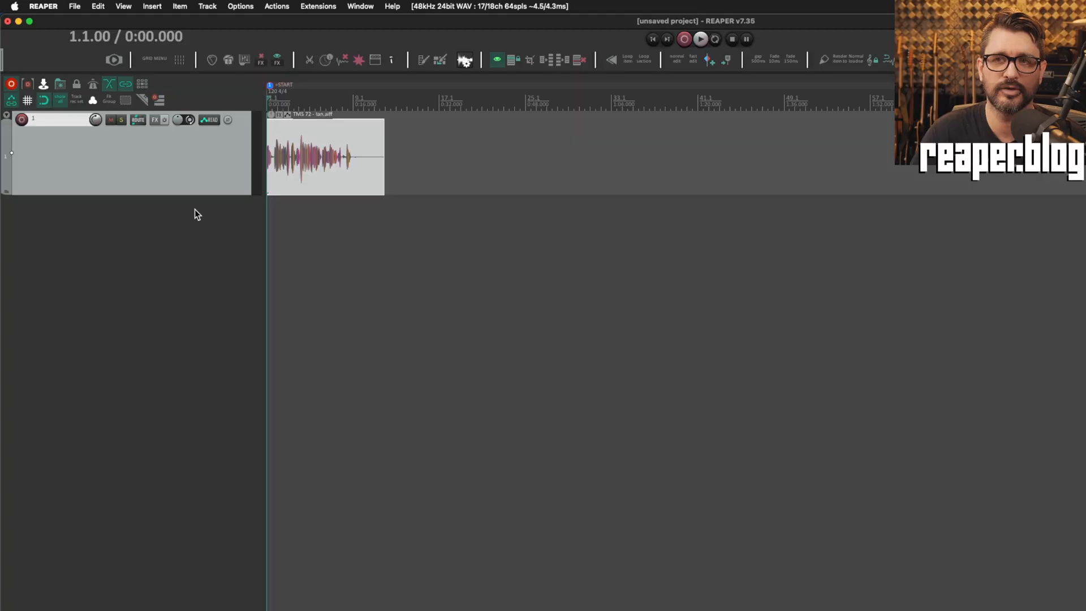
- Add a send from track 1 to a new track in its routing settings
{"action": "left_click", "coordinate": [137, 119]}
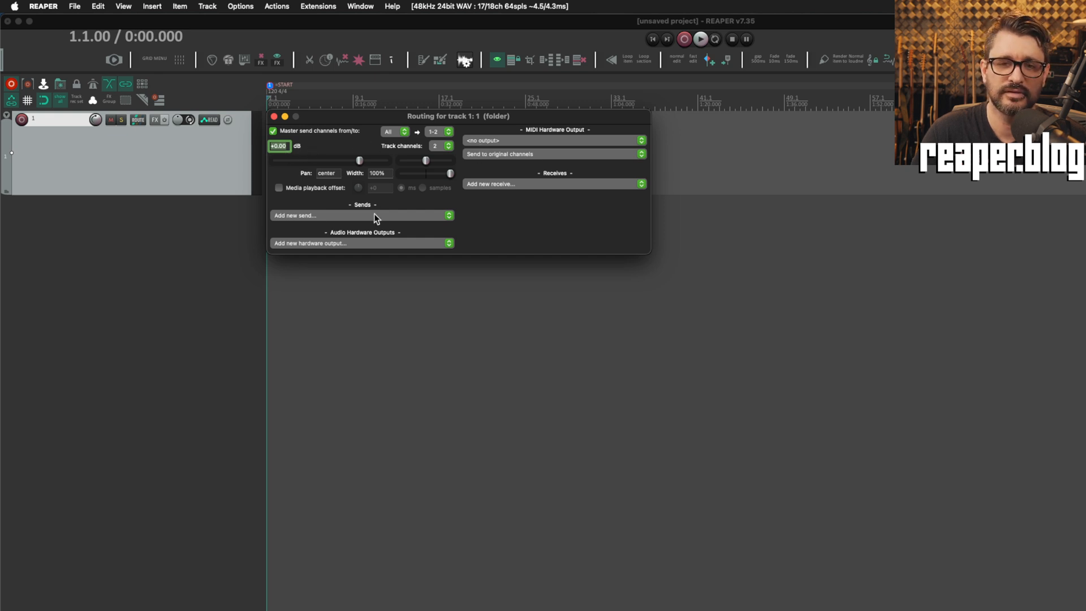
{"action": "left_click", "coordinate": [354, 215]}
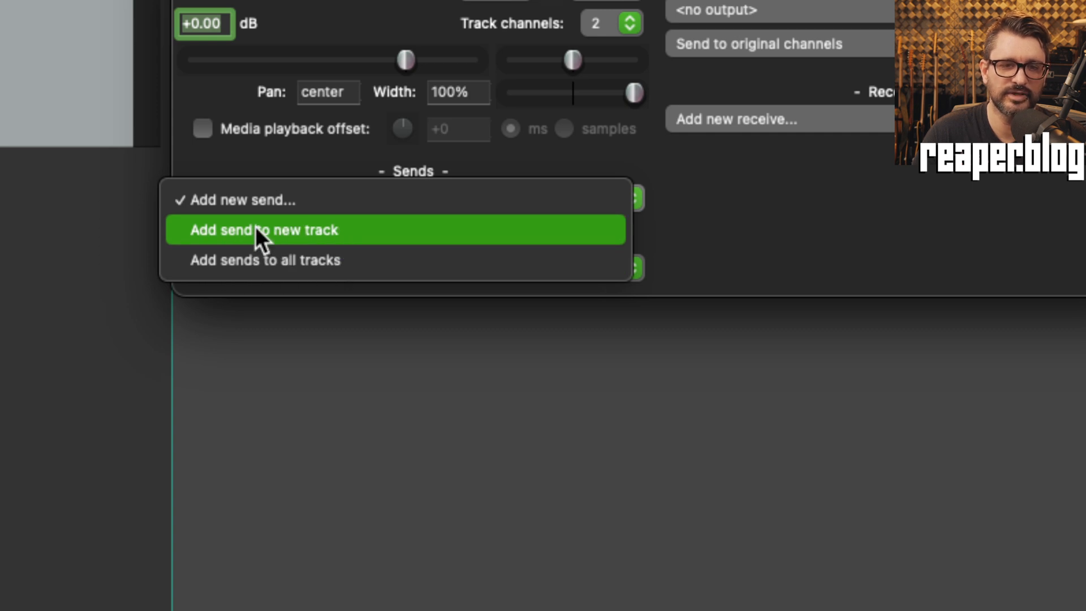
{"action": "left_click", "coordinate": [360, 229]}
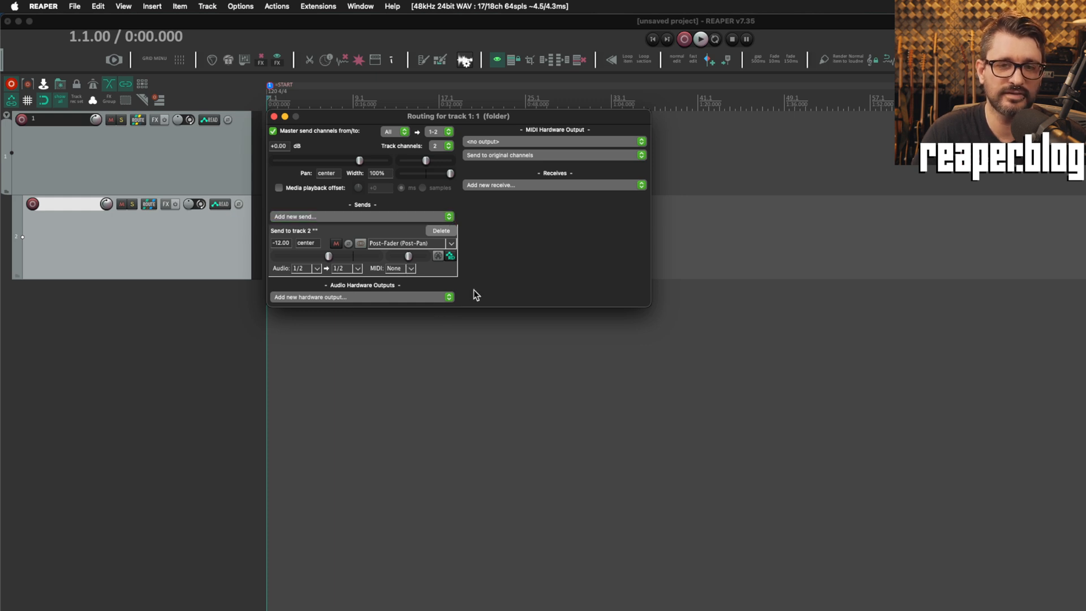
- Add a receive on track 1 from a new track
{"action": "left_click", "coordinate": [515, 188]}
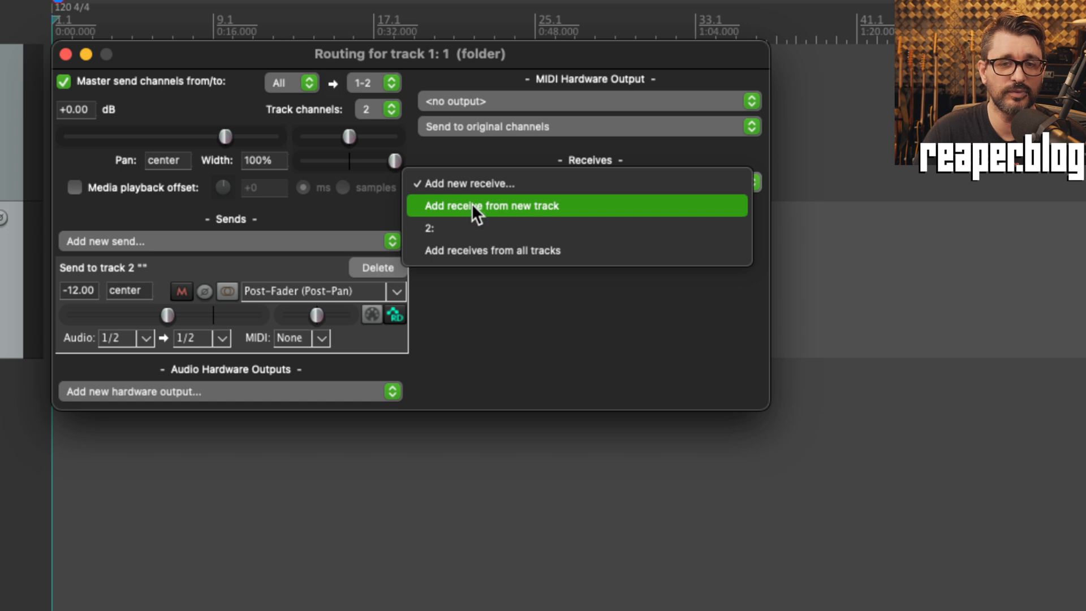
{"action": "left_click", "coordinate": [539, 204]}
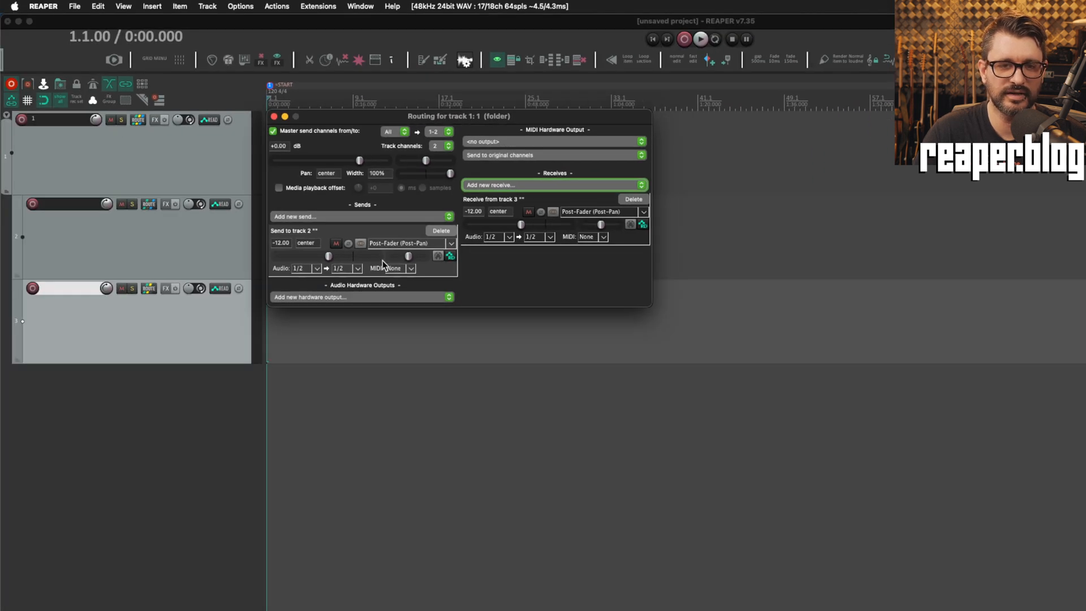
{"action": "left_click", "coordinate": [109, 349]}
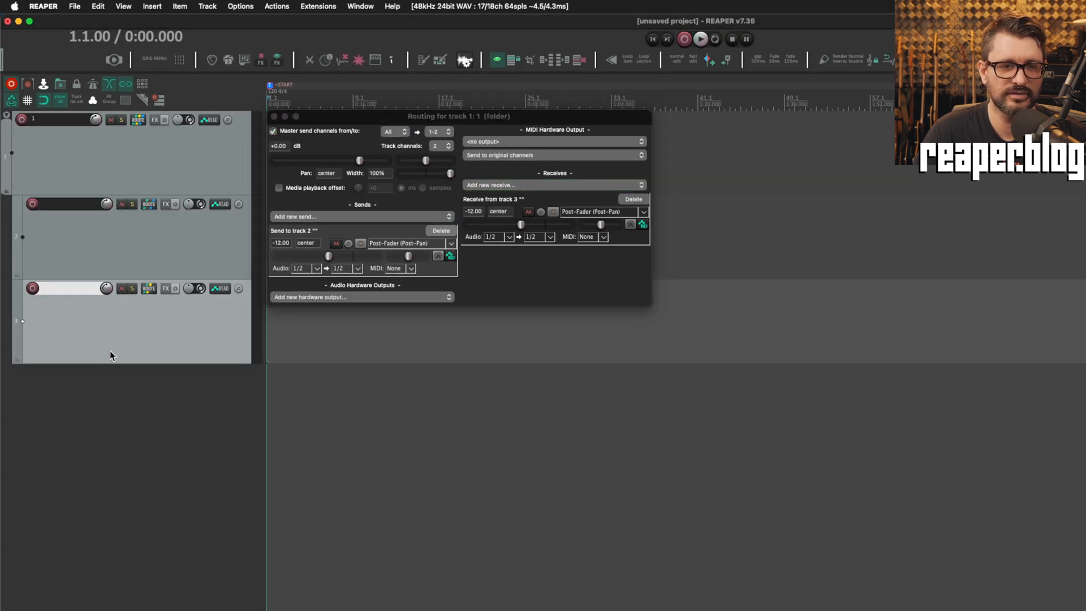
{"action": "left_click", "coordinate": [548, 201]}
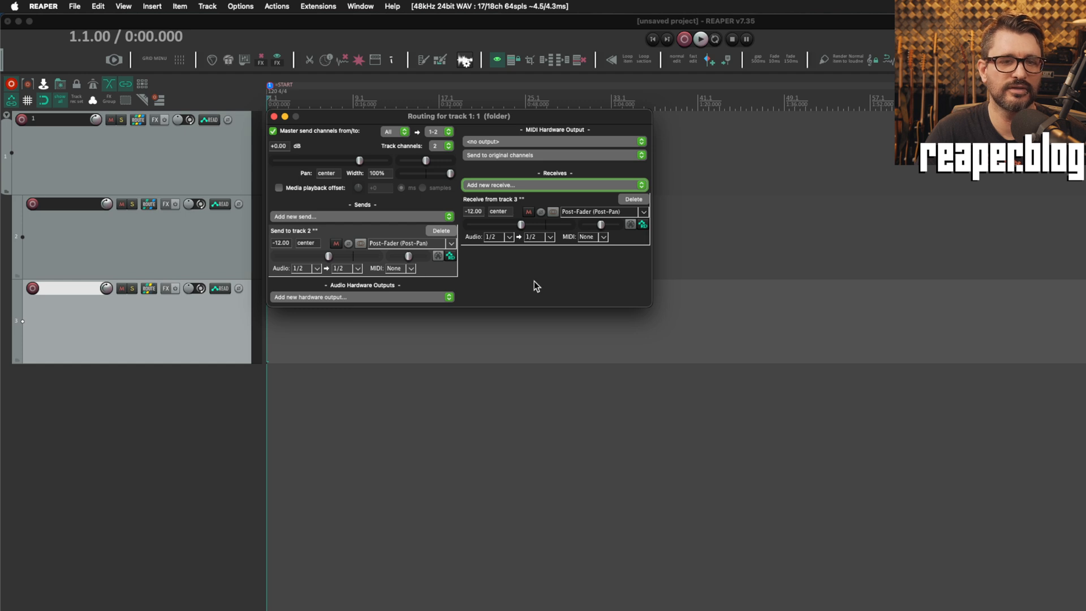
- Name track 2, the send's destination, "reverb"
{"action": "left_click", "coordinate": [86, 318]}
{"action": "left_click", "coordinate": [101, 268]}
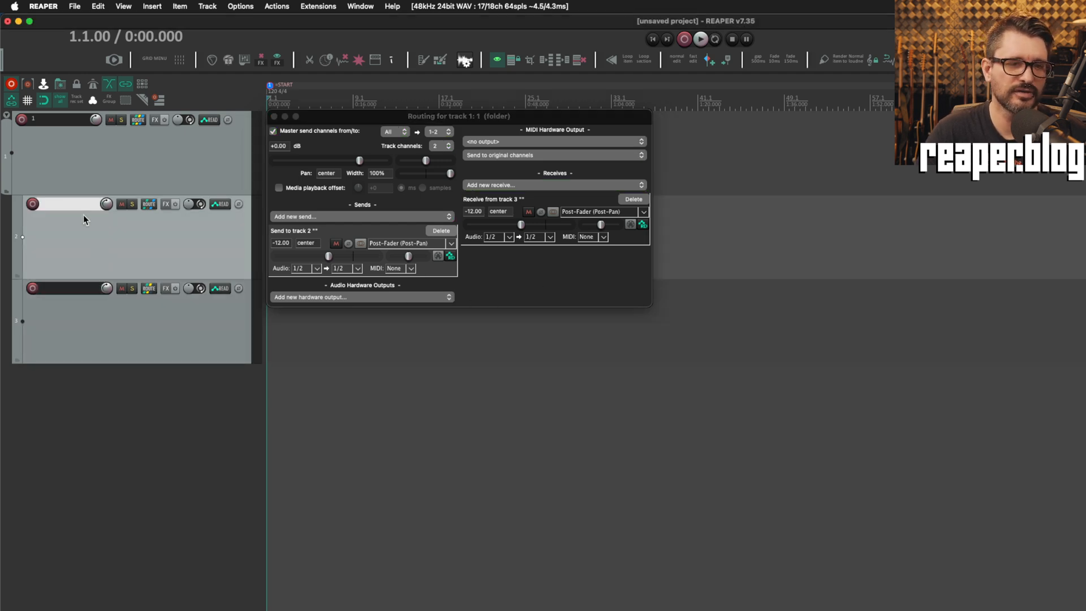
{"action": "double_click", "coordinate": [77, 207]}
{"action": "type", "text": "reverb"}
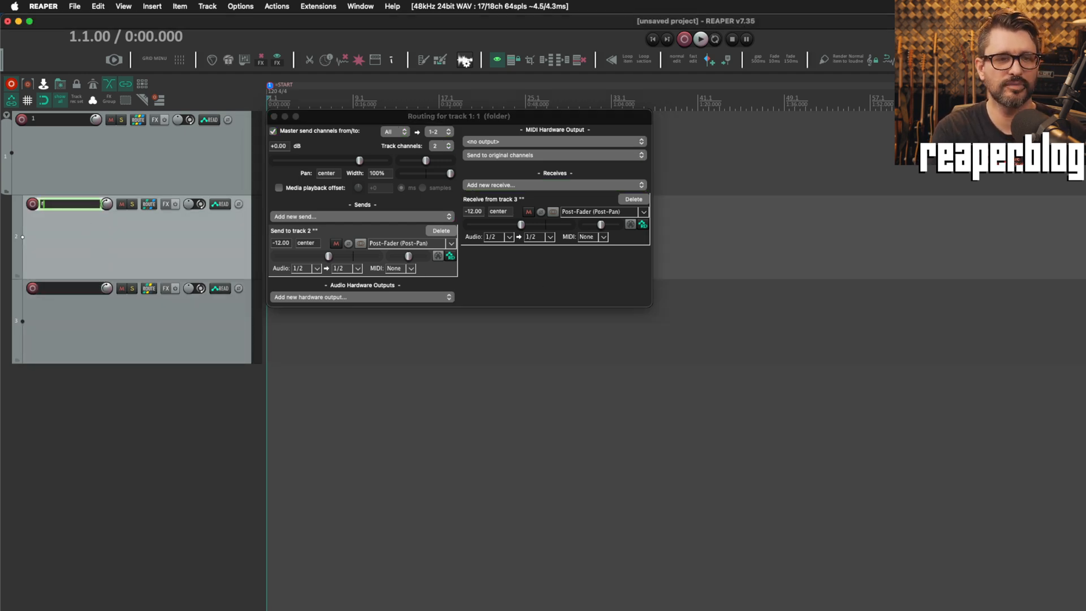
{"action": "key", "text": "Return"}
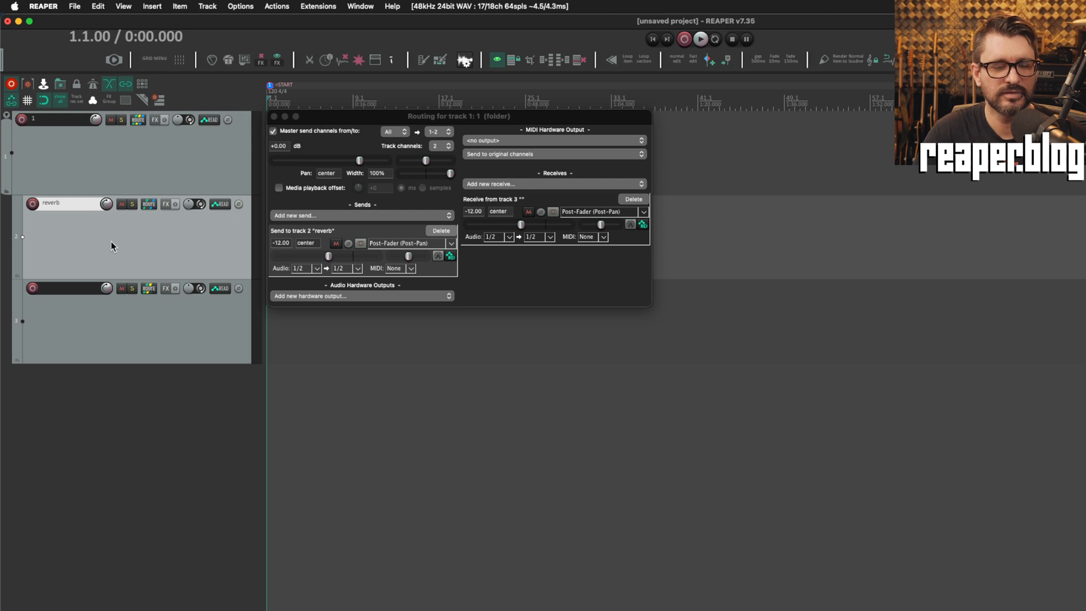